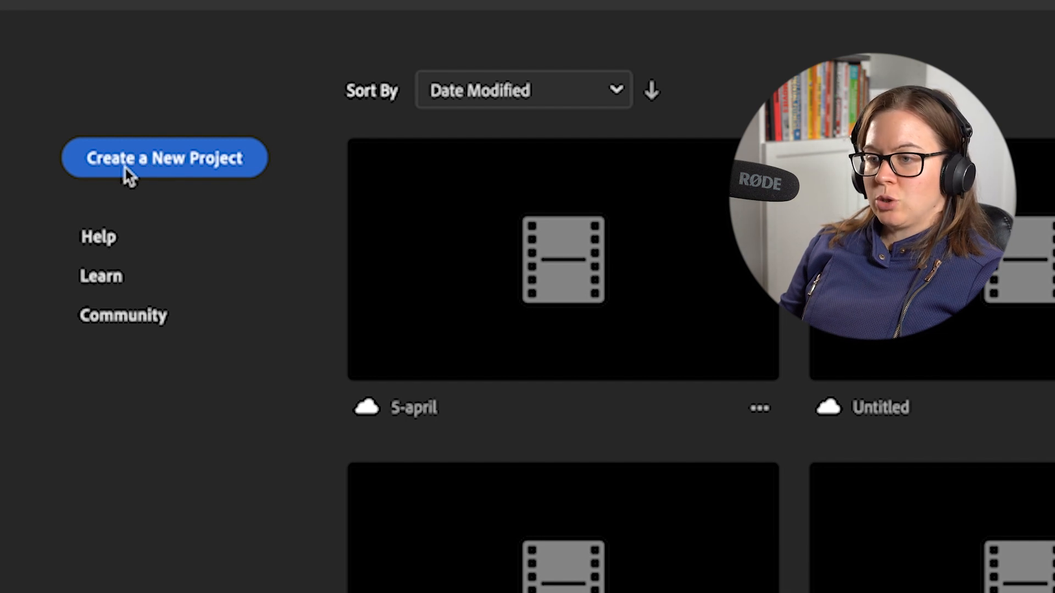
# - Start a new project named 12-oct-2023 and accept its project setup
pyautogui.click(181, 158)
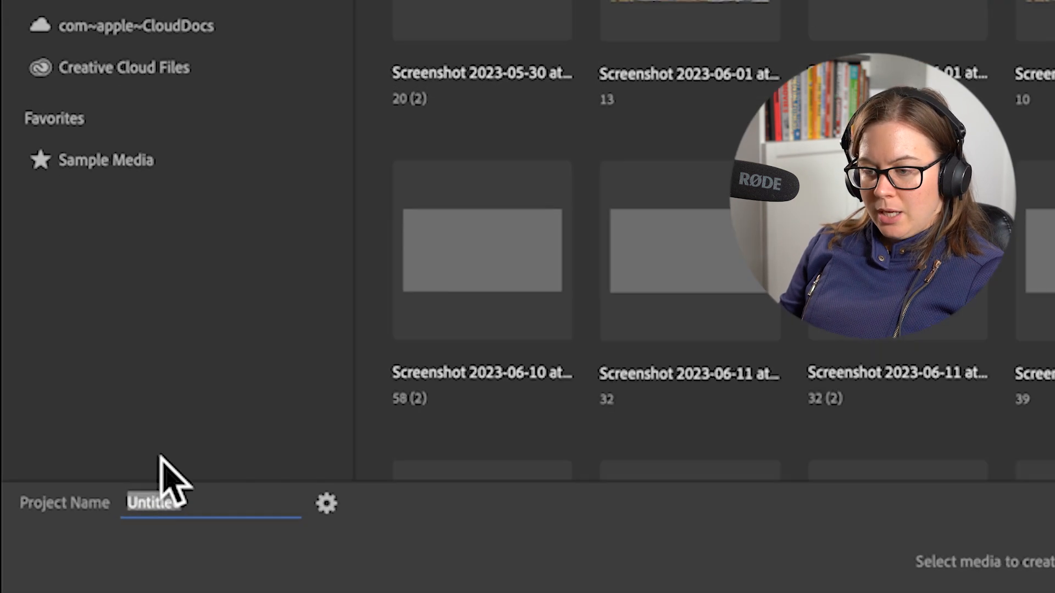
pyautogui.click(213, 501)
pyautogui.moveTo(213, 501); pyautogui.dragTo(54, 501)
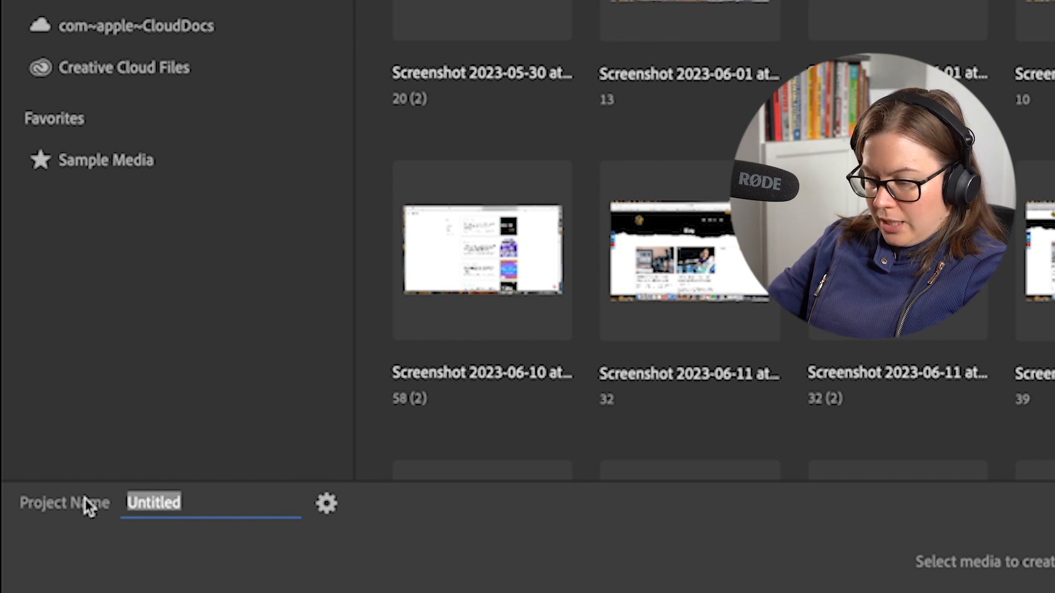
pyautogui.write('12-oc')
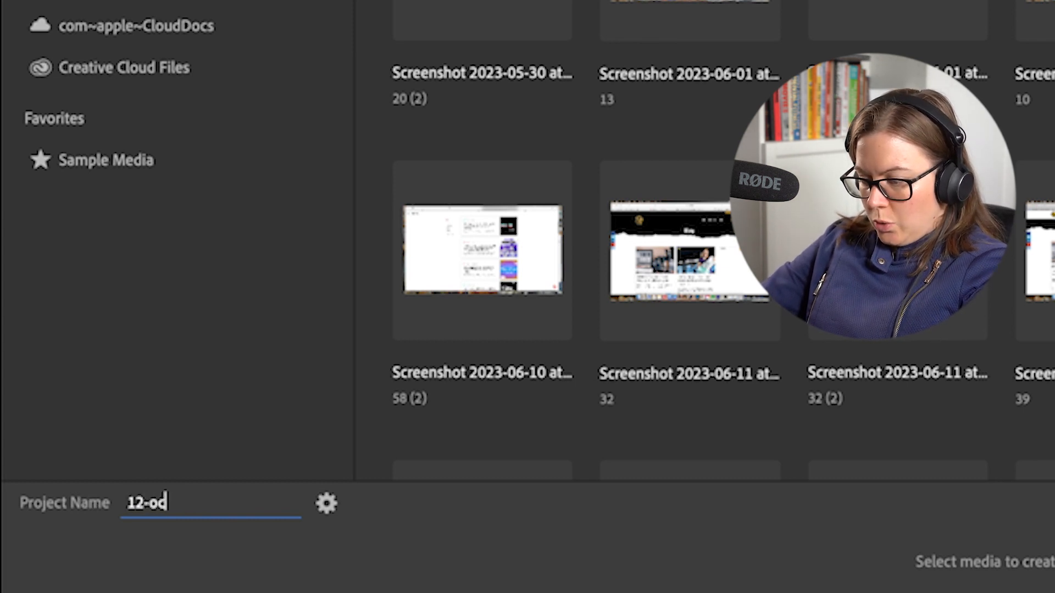
pyautogui.write('t-2023')
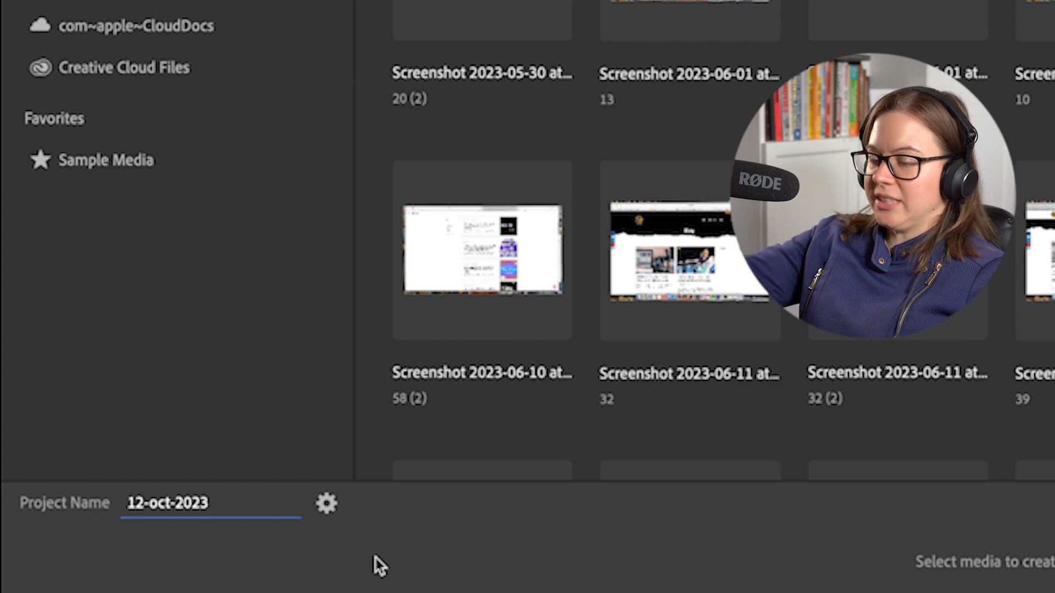
pyautogui.click(331, 510)
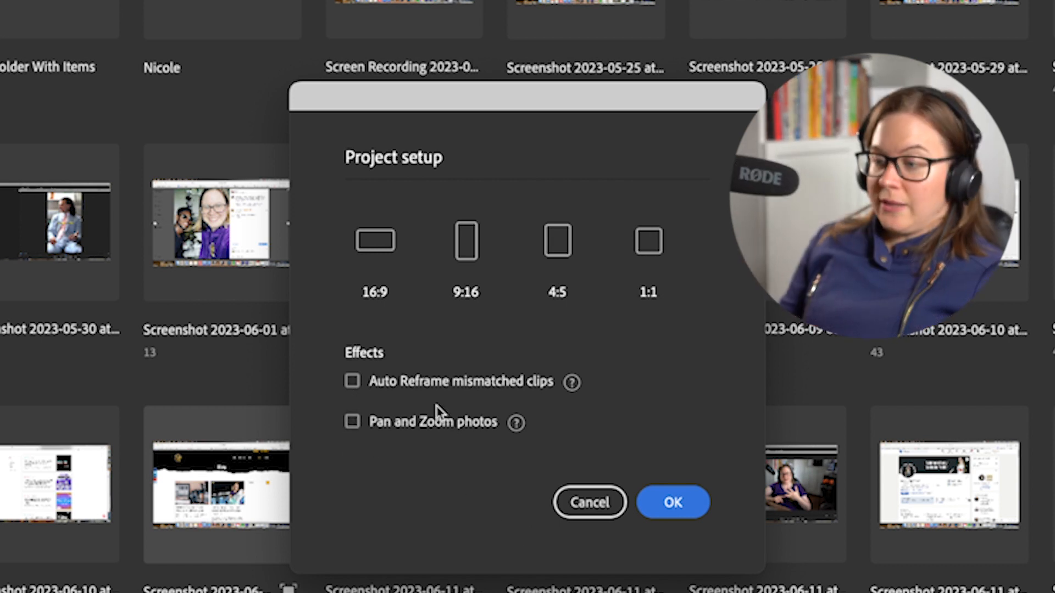
pyautogui.click(676, 502)
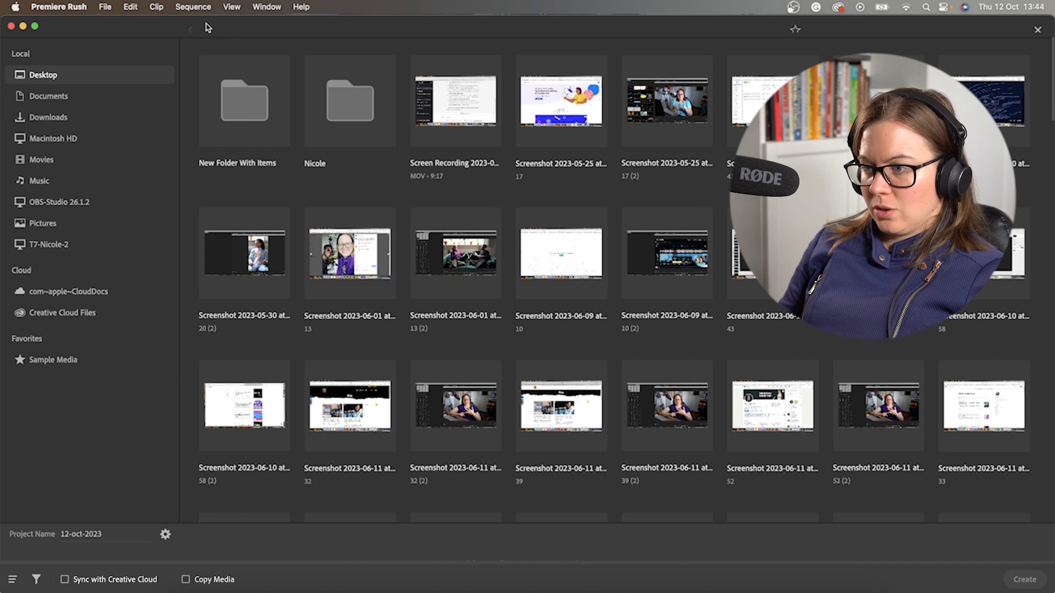
# - Select the sample media Beach Selfie, Boat View, Dreamland and Walking Selfie, in that order, and create the project from them
pyautogui.doubleClick(336, 122)
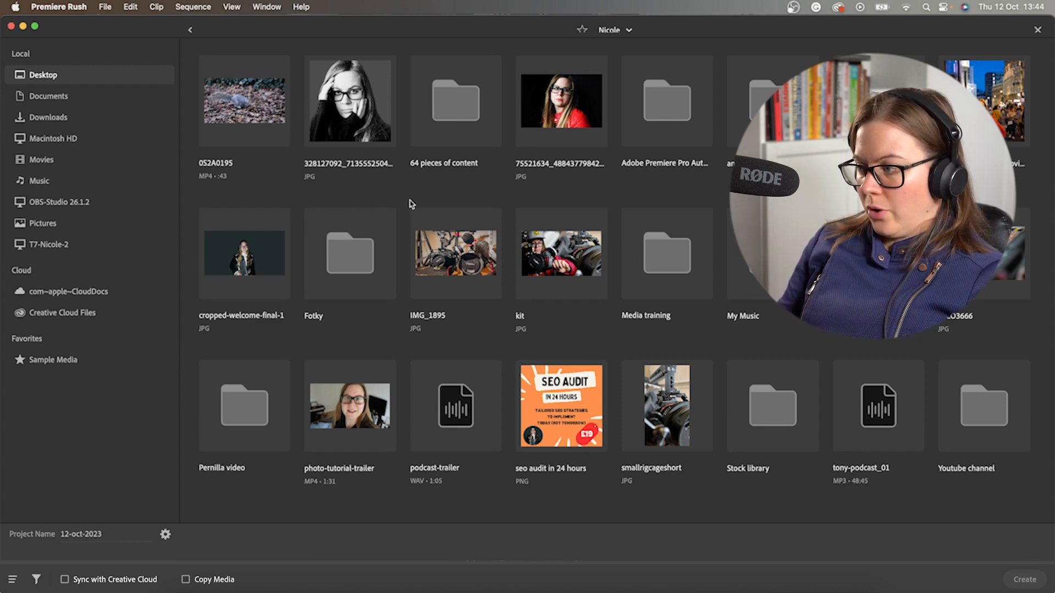
pyautogui.click(85, 364)
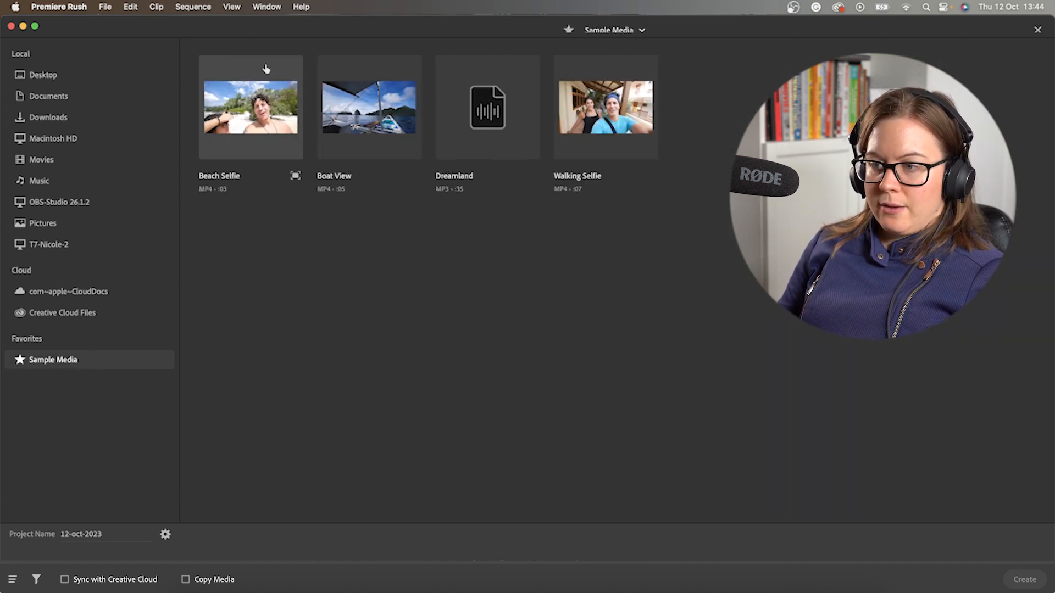
pyautogui.click(253, 102)
pyautogui.click(346, 110)
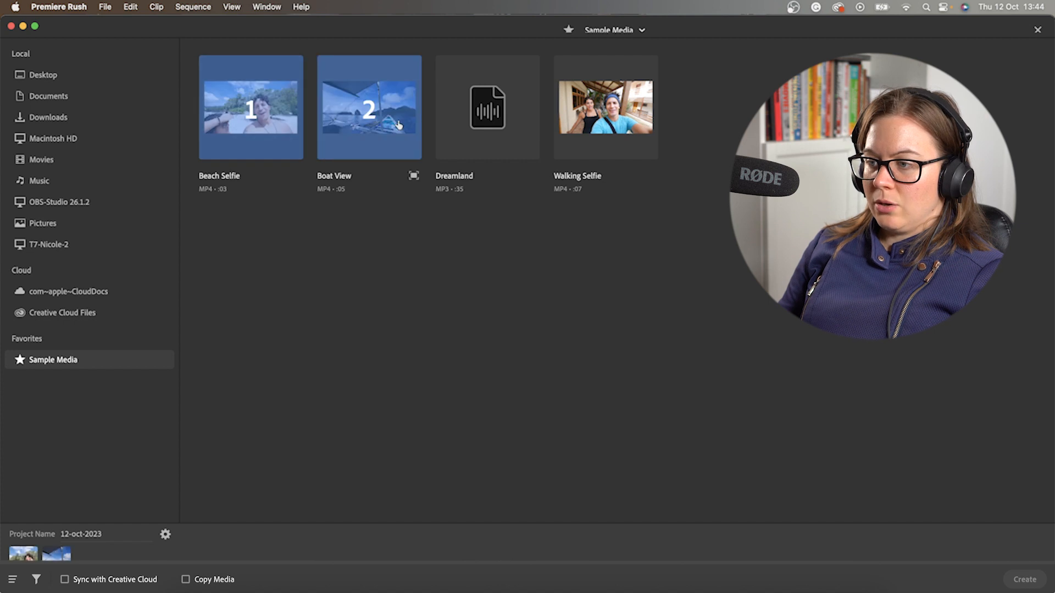
pyautogui.click(483, 118)
pyautogui.click(567, 122)
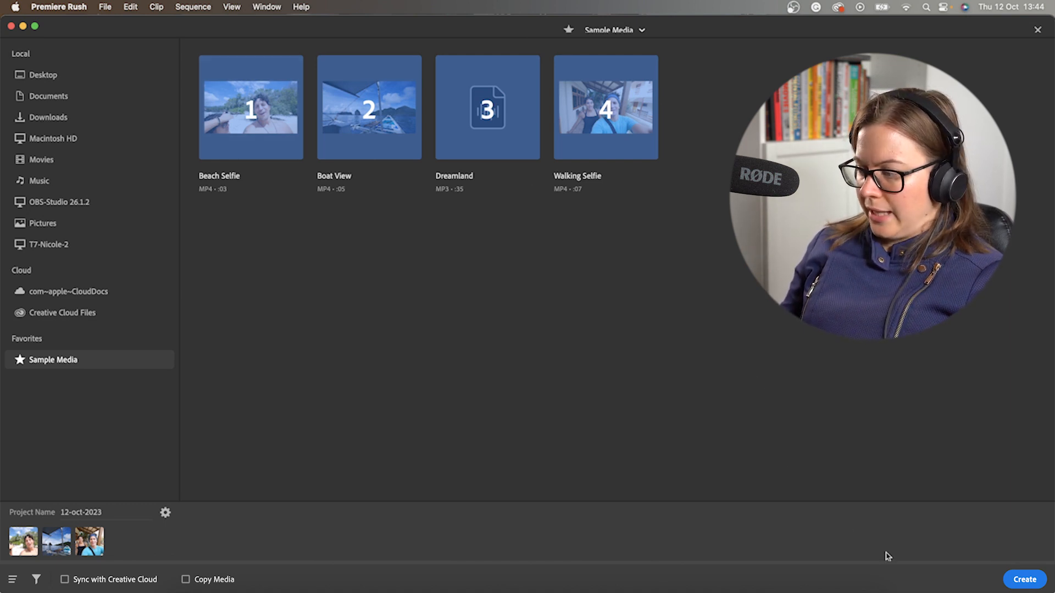
pyautogui.click(1025, 580)
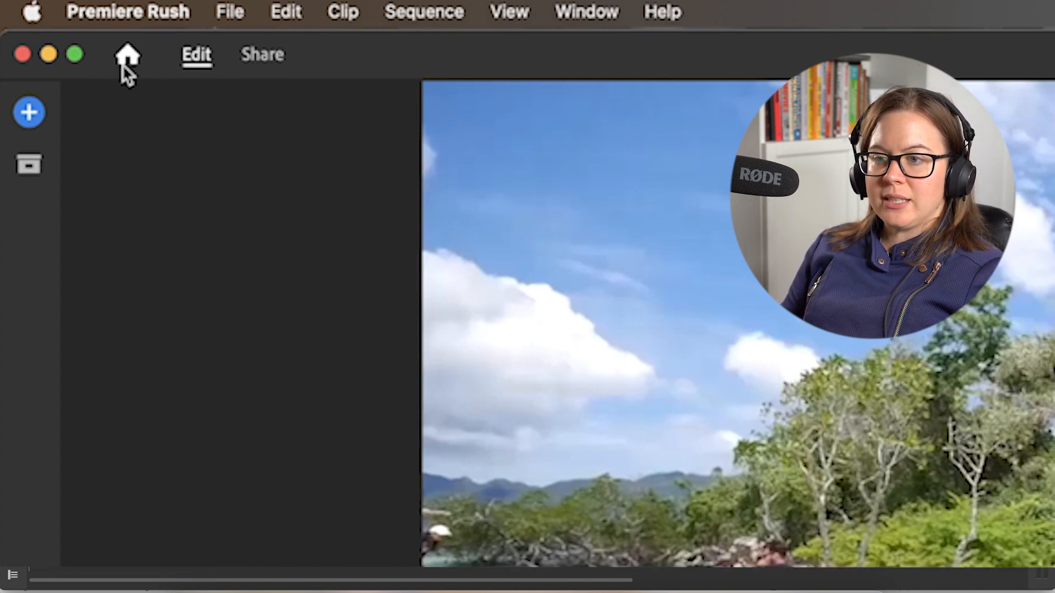
# - Look at the projects overview and the 12-oct-2023 project's sharing settings, returning to its editing view
pyautogui.click(123, 64)
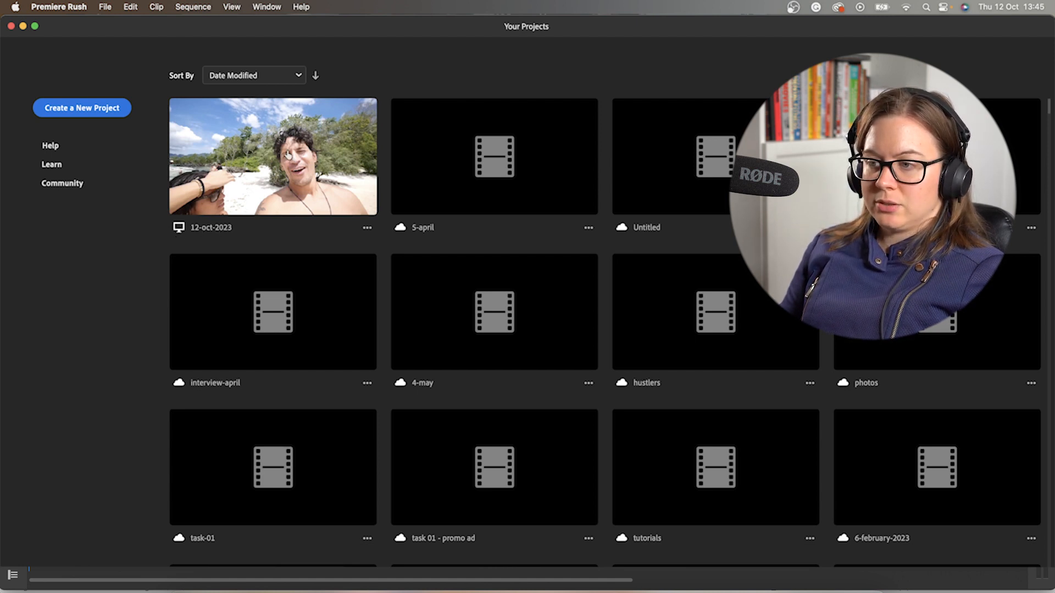
pyautogui.click(287, 154)
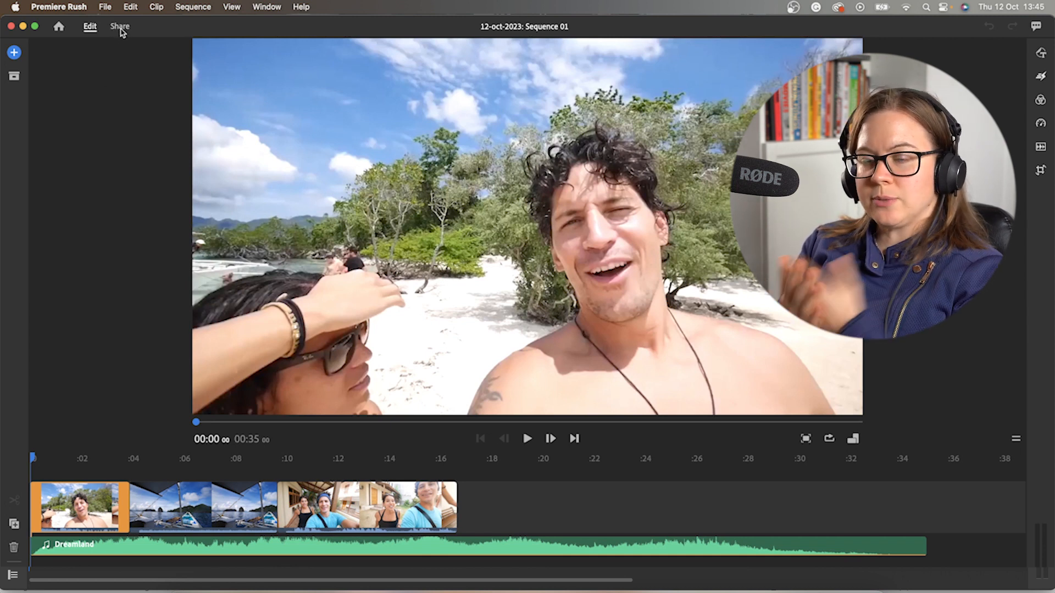
pyautogui.click(120, 27)
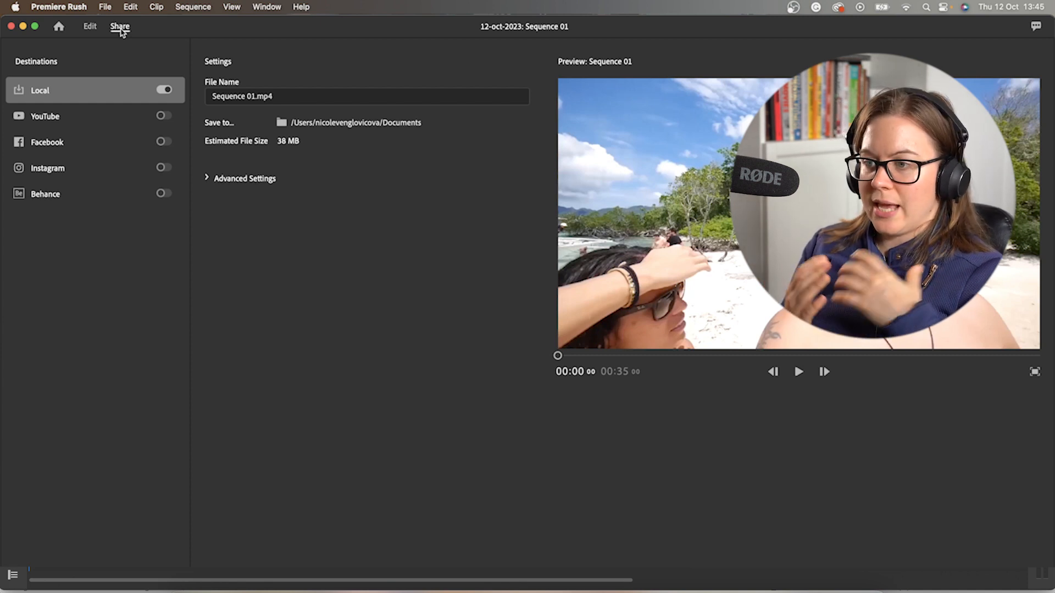
pyautogui.click(89, 26)
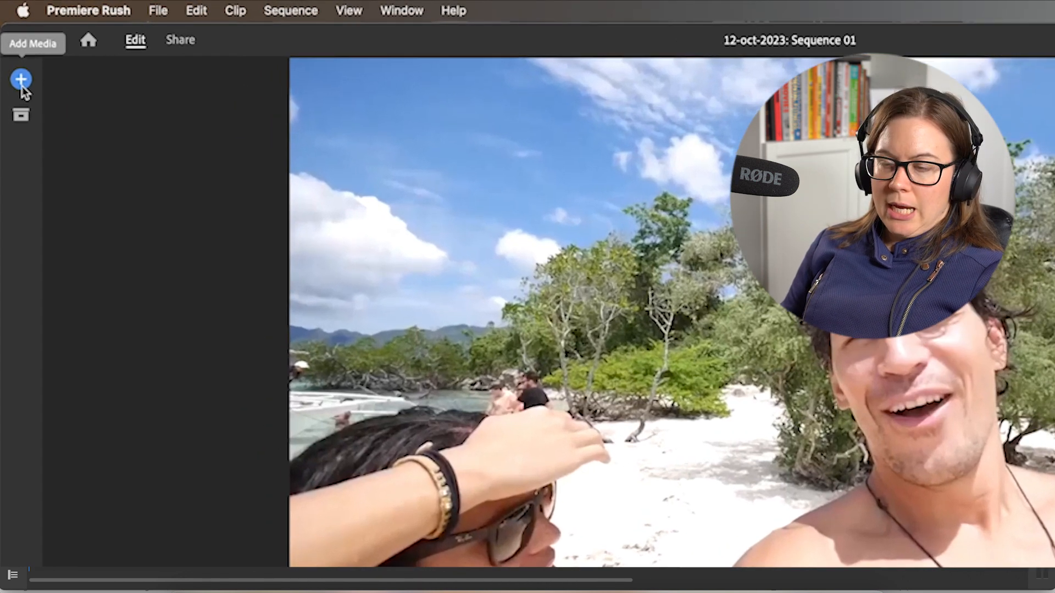
# - Browse the sources for adding media, from Sample Media up to the Media Browser, and close the listing
pyautogui.click(22, 81)
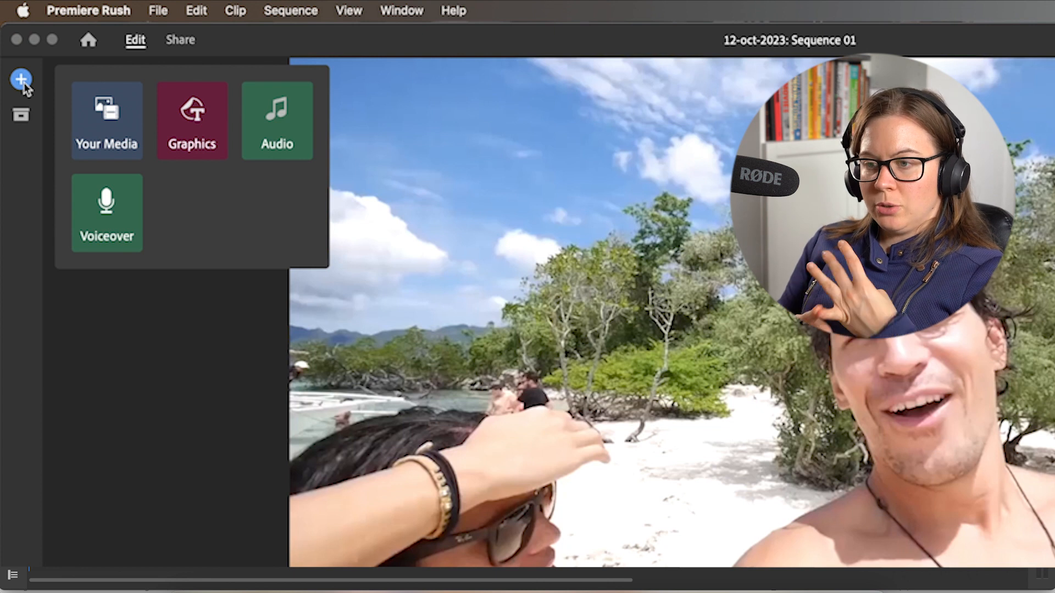
pyautogui.click(108, 125)
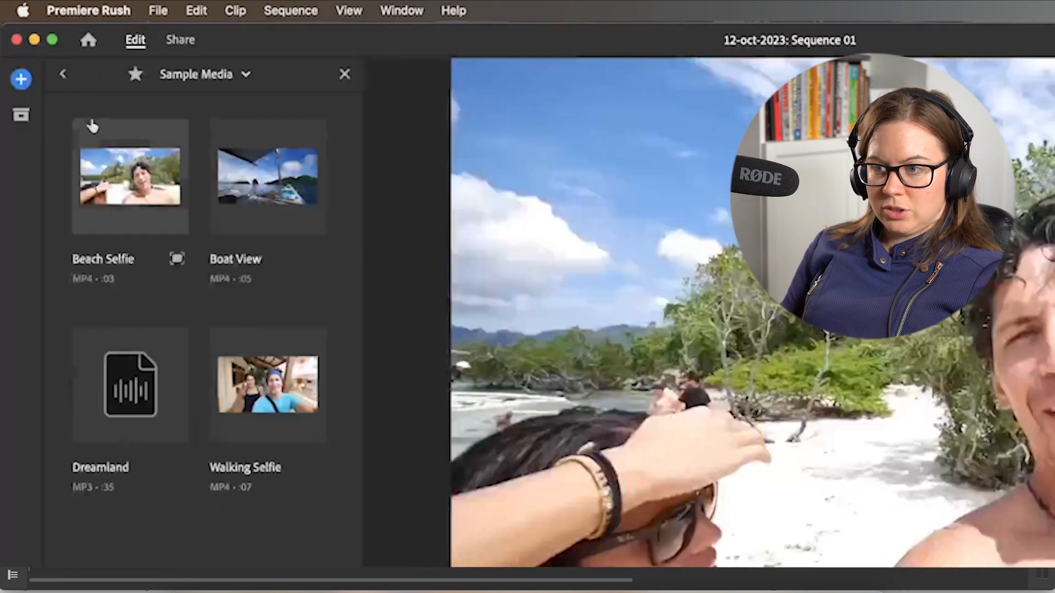
pyautogui.click(205, 77)
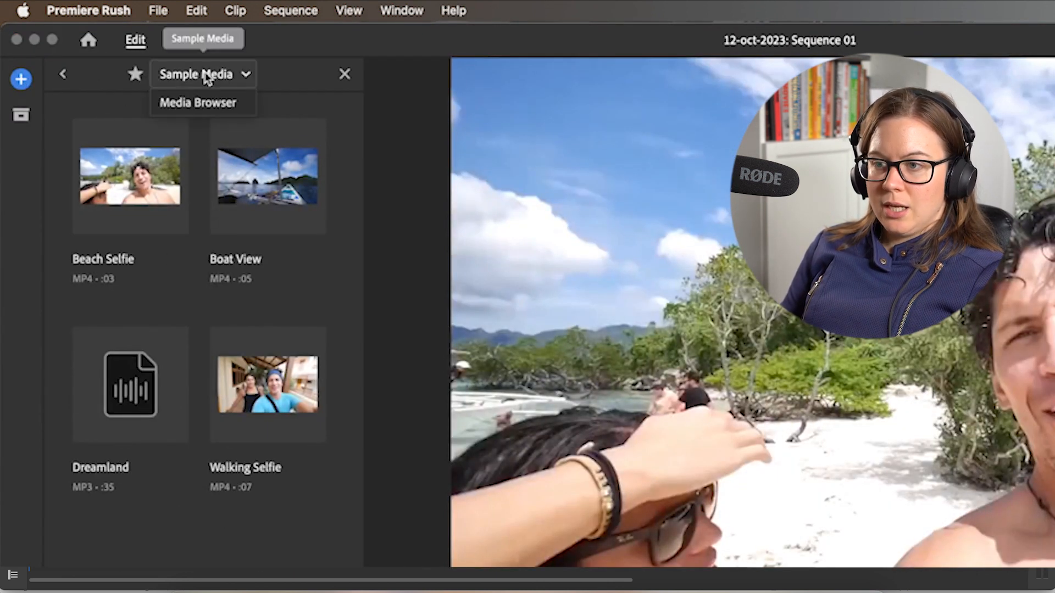
pyautogui.click(164, 111)
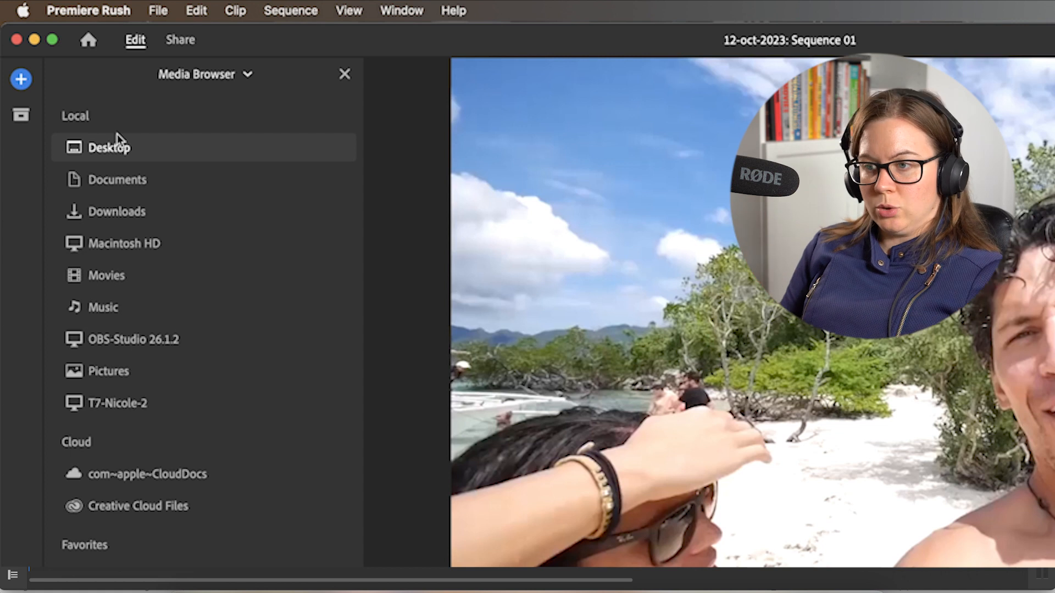
pyautogui.click(344, 75)
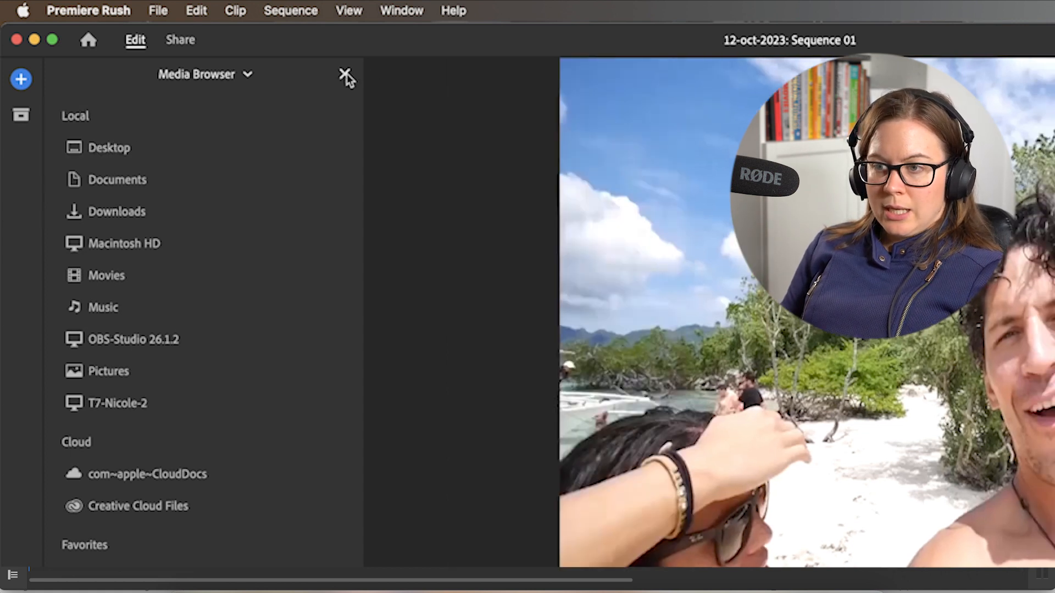
# - Add the Wide Two Color Lower Third title to the timeline directly after the Walking Selfie clip
pyautogui.click(21, 79)
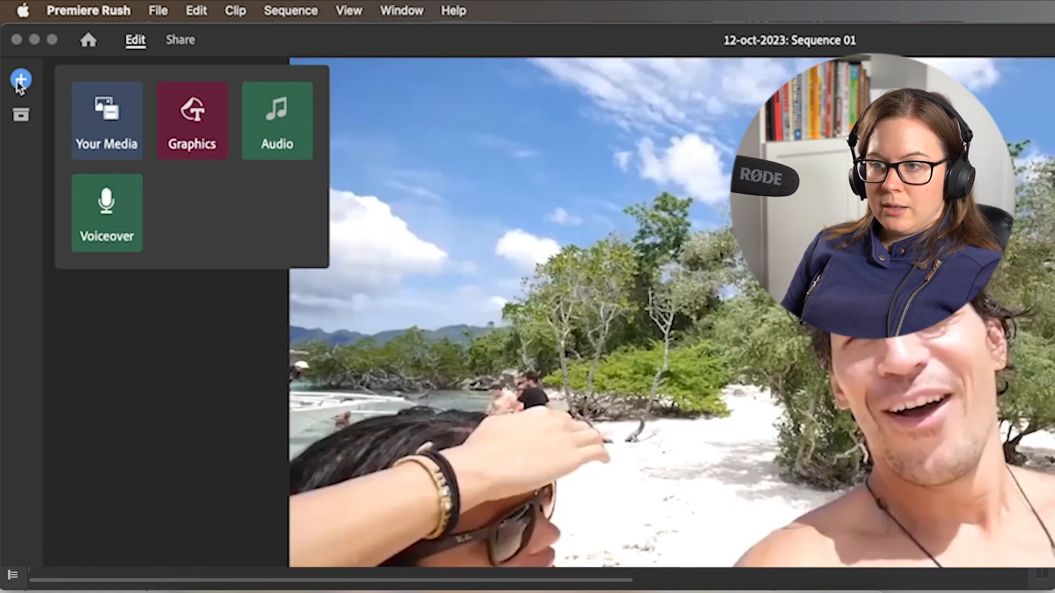
pyautogui.click(200, 120)
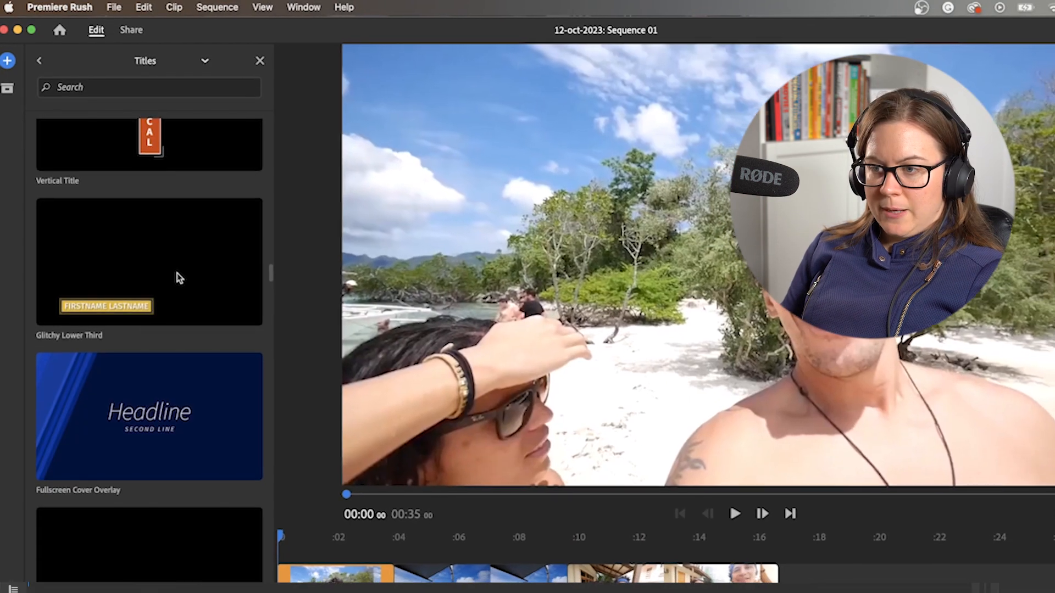
pyautogui.scroll(2, 99, 236)
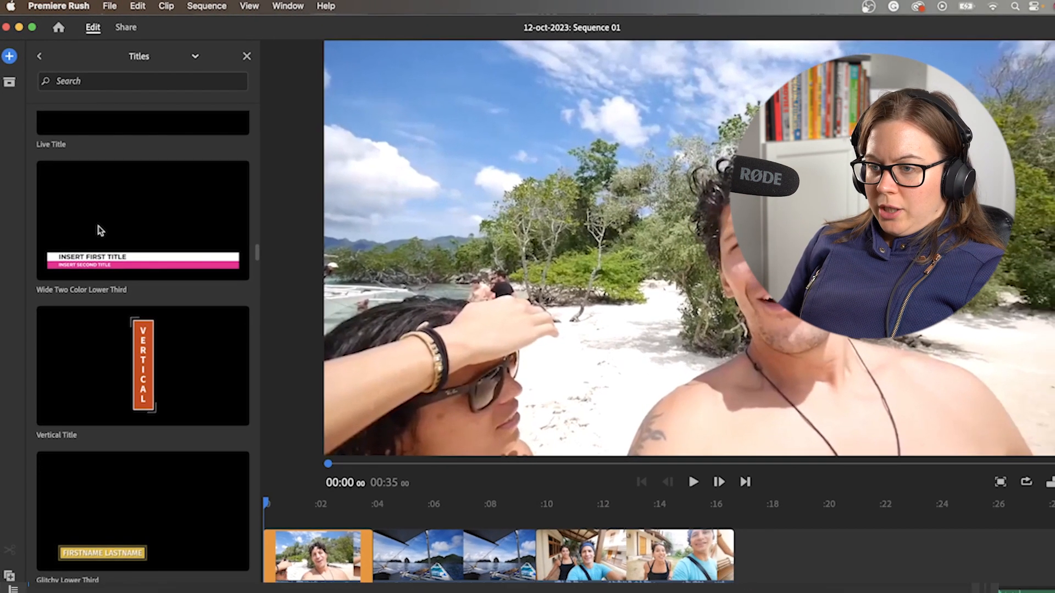
pyautogui.click(85, 217)
pyautogui.moveTo(87, 206); pyautogui.dragTo(802, 483)
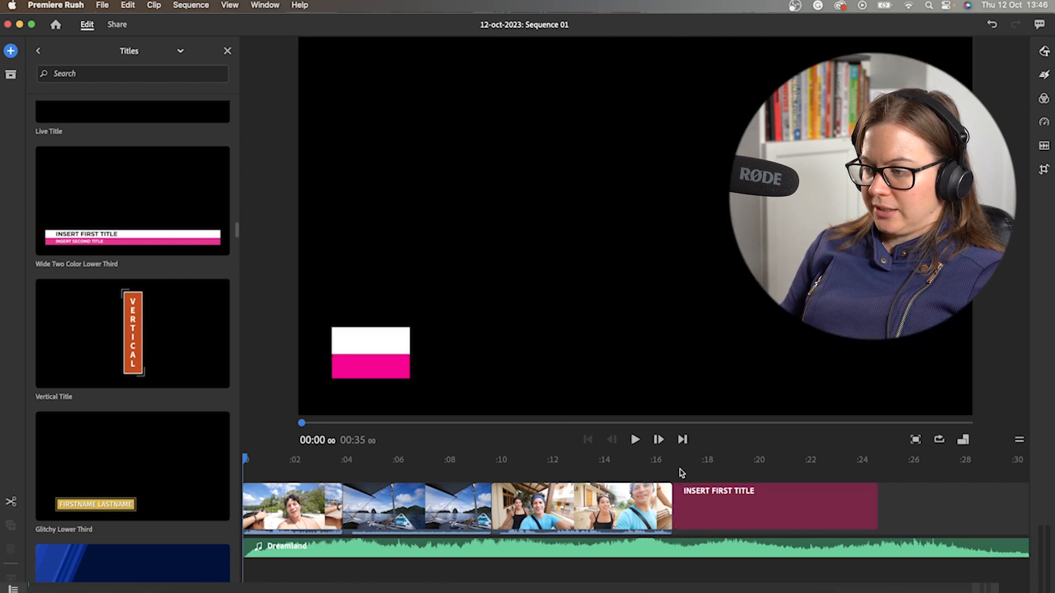
# - Play the opening animation of the new lower third title in the preview, stopping at 00:18:28
pyautogui.click(681, 472)
pyautogui.click(634, 440)
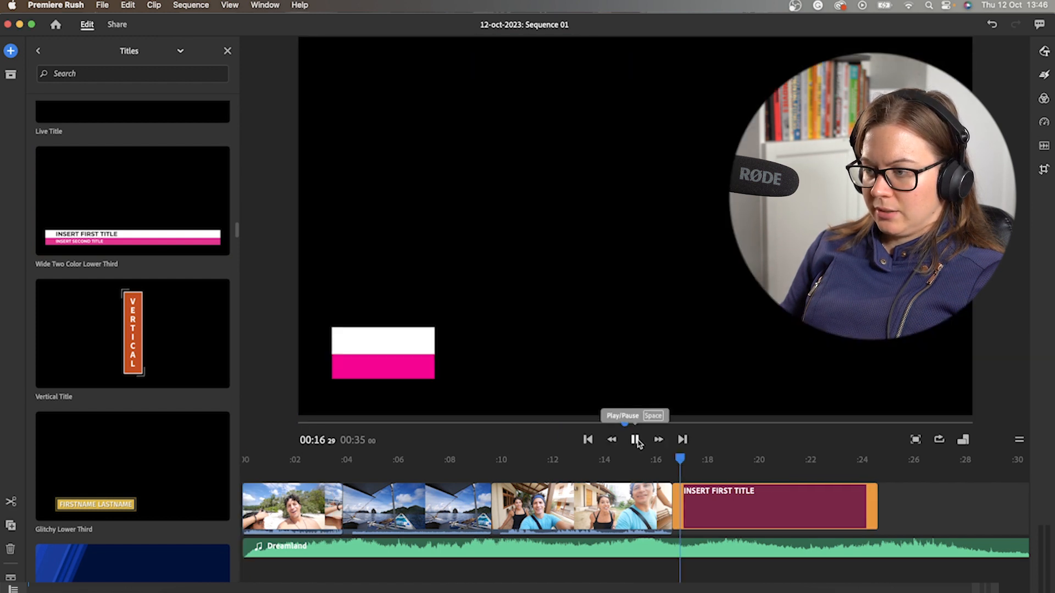
pyautogui.click(636, 441)
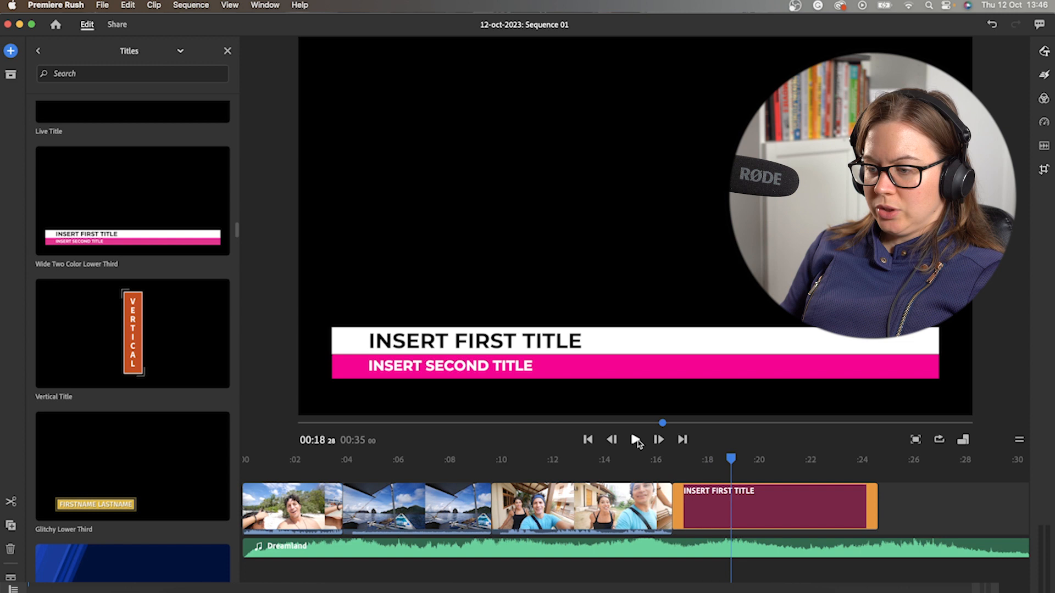
# - Add the Glitchy Lower Third title at 00:18:28 on the track above the first title
pyautogui.click(97, 332)
pyautogui.scroll(-2, 98, 357)
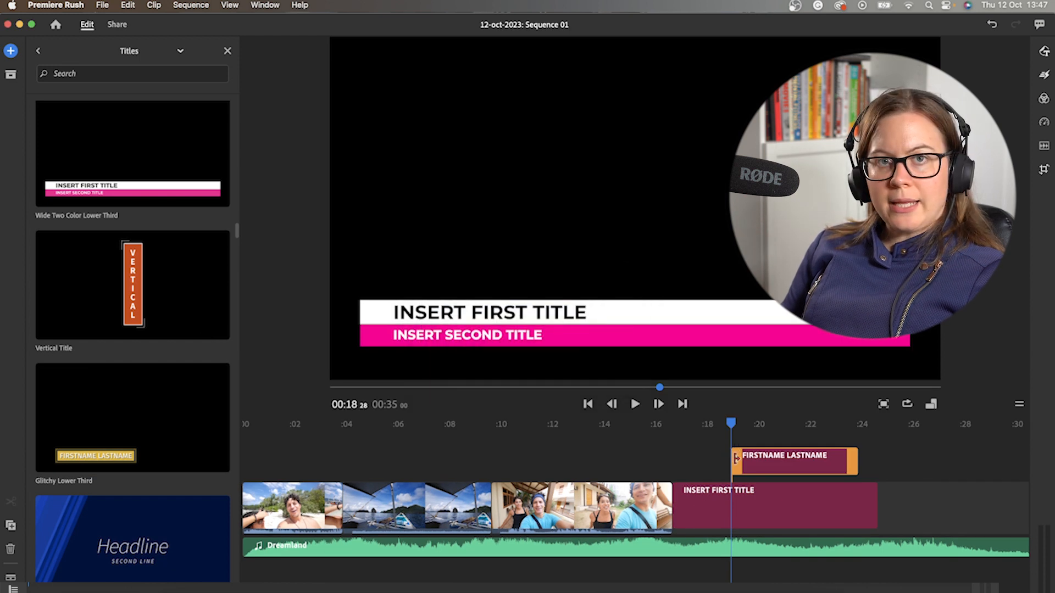
# - Browse the Transition Graphics and Overlays template collections
pyautogui.click(38, 50)
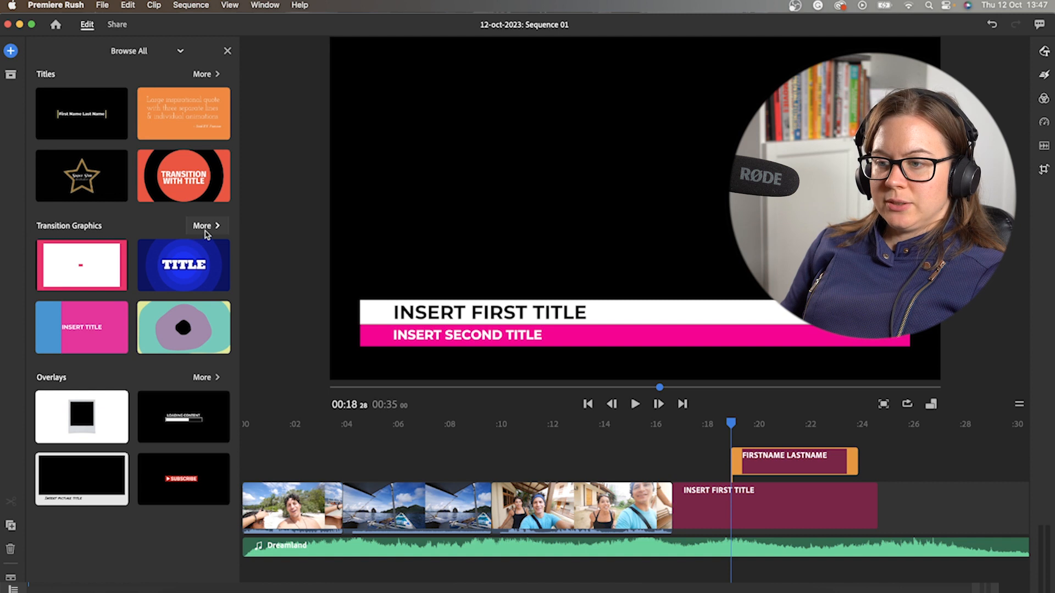
pyautogui.click(208, 231)
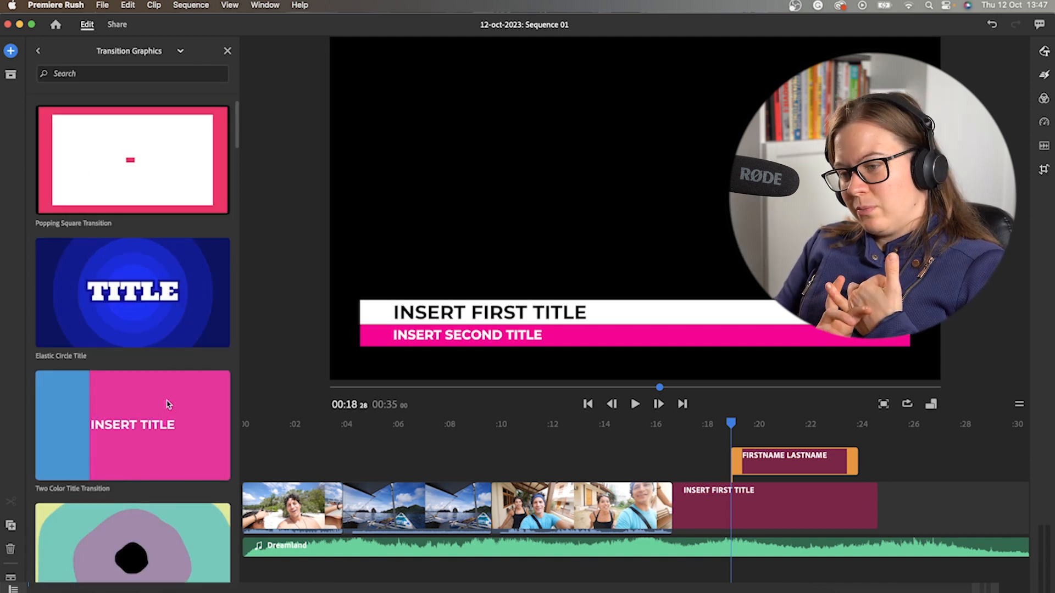
pyautogui.scroll(-5, 109, 330)
pyautogui.scroll(5, 109, 315)
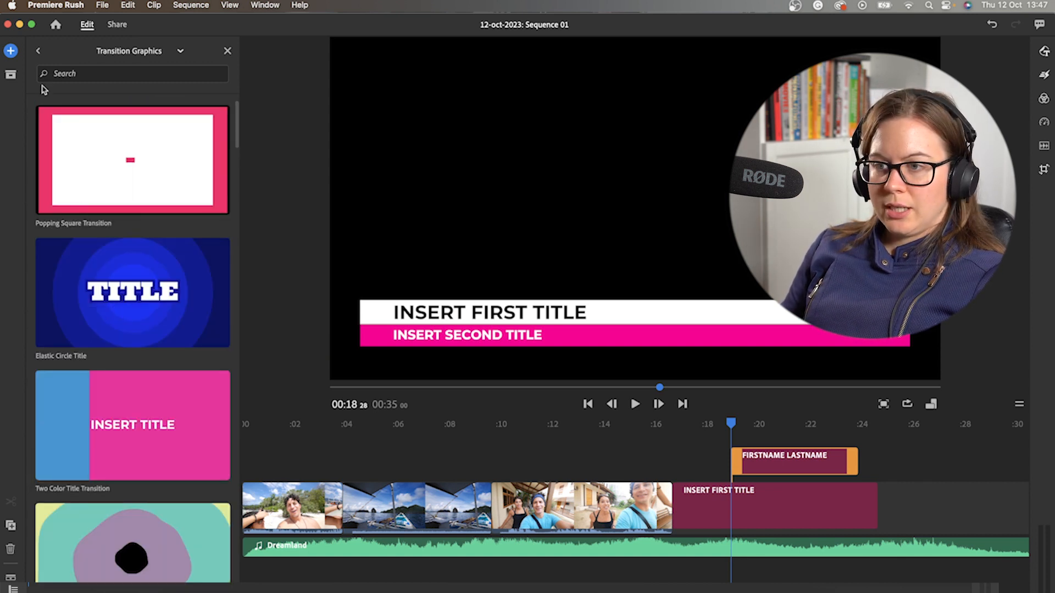
pyautogui.click(39, 51)
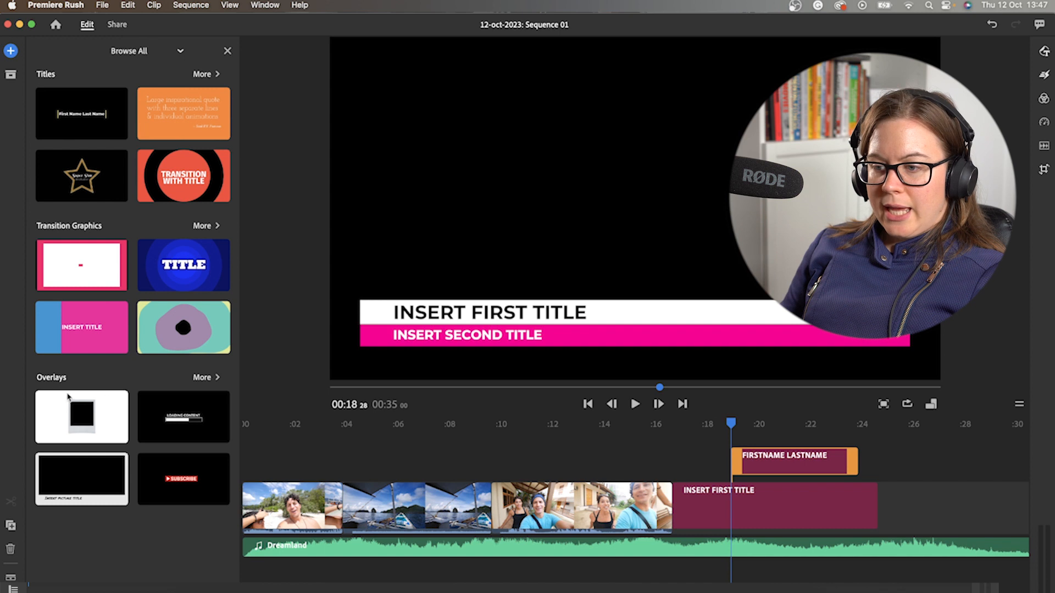
pyautogui.click(207, 378)
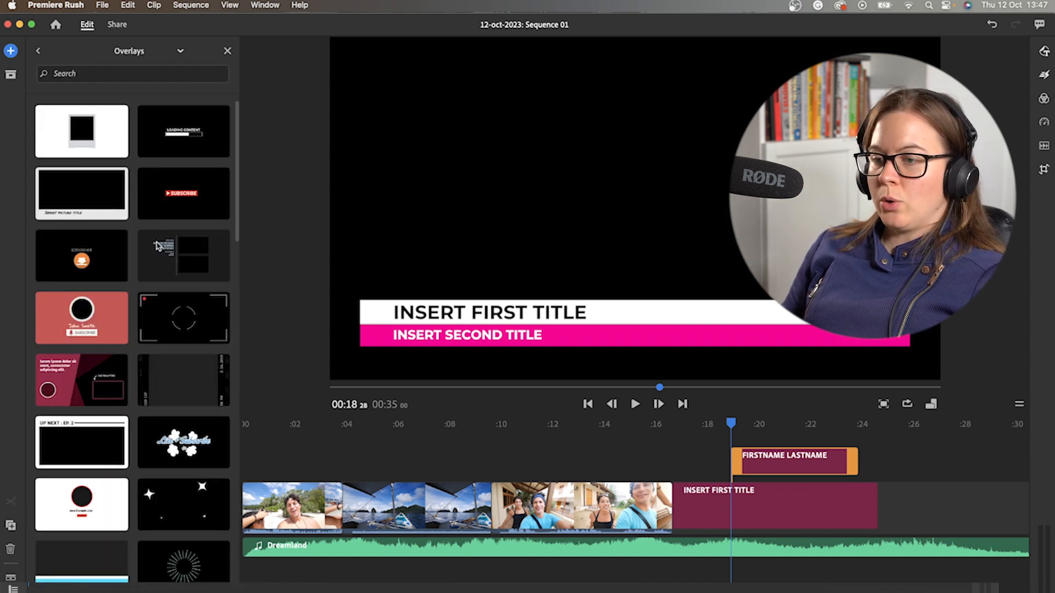
pyautogui.scroll(-3, 158, 250)
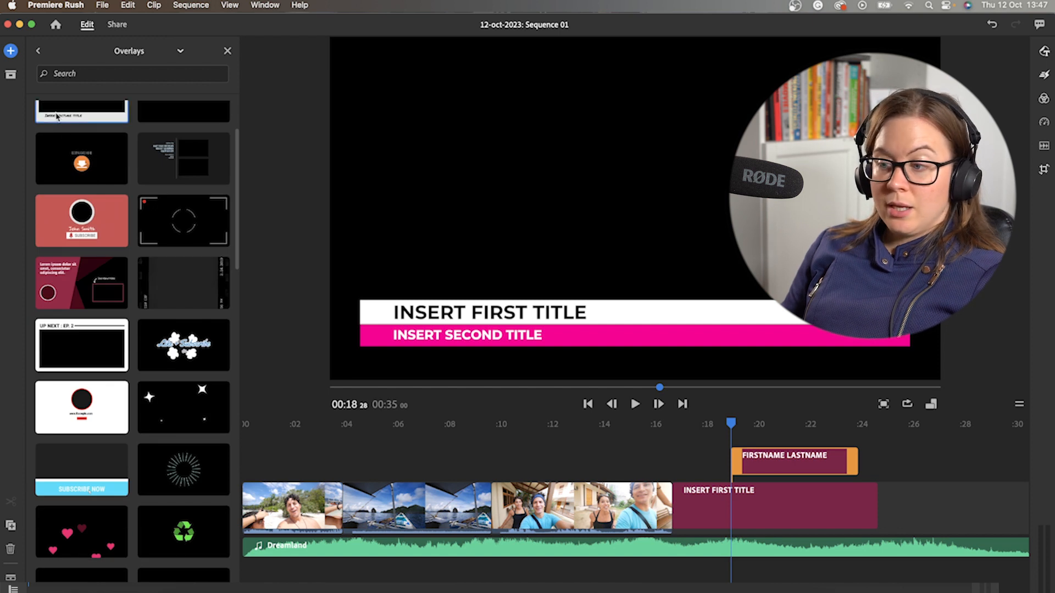
# - Add the picture-frame overlay with the "Insert picture title" caption at 00:06:18 above the Boat View clip, and check it at 00:08:00
pyautogui.click(414, 427)
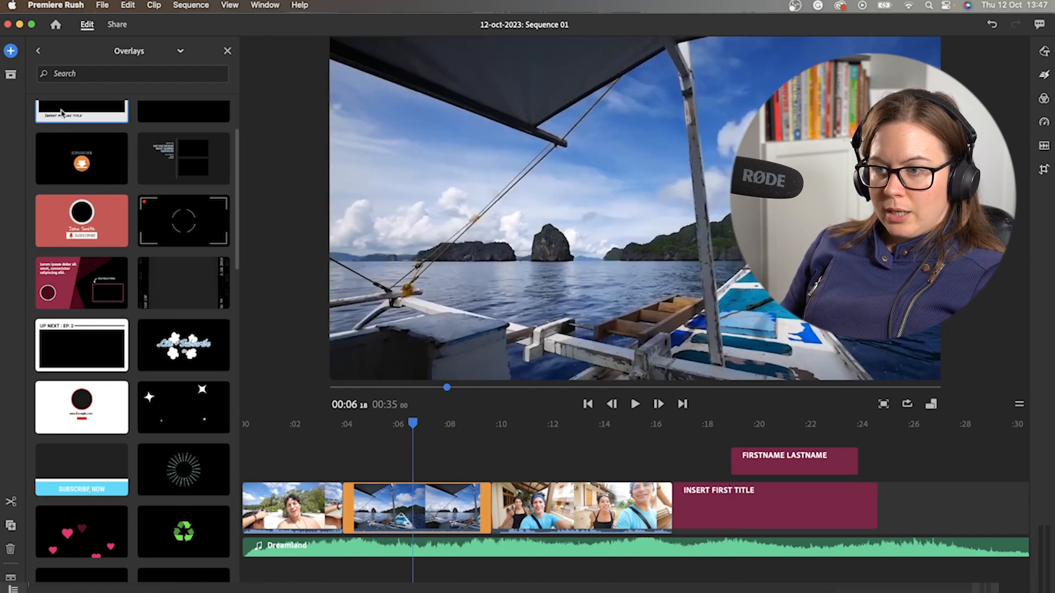
pyautogui.scroll(3, 67, 329)
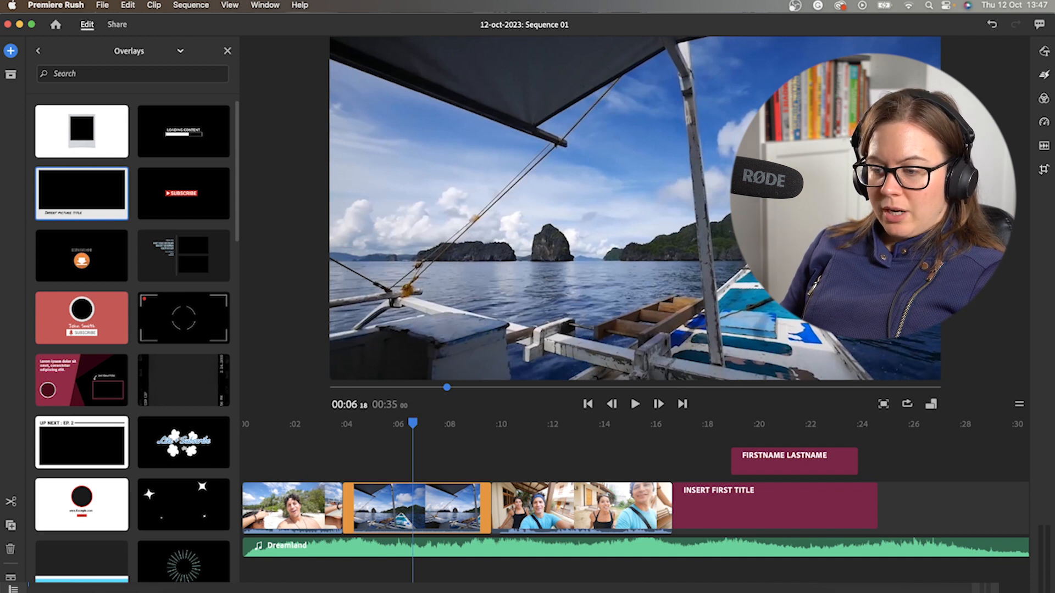
pyautogui.moveTo(82, 193); pyautogui.dragTo(439, 474)
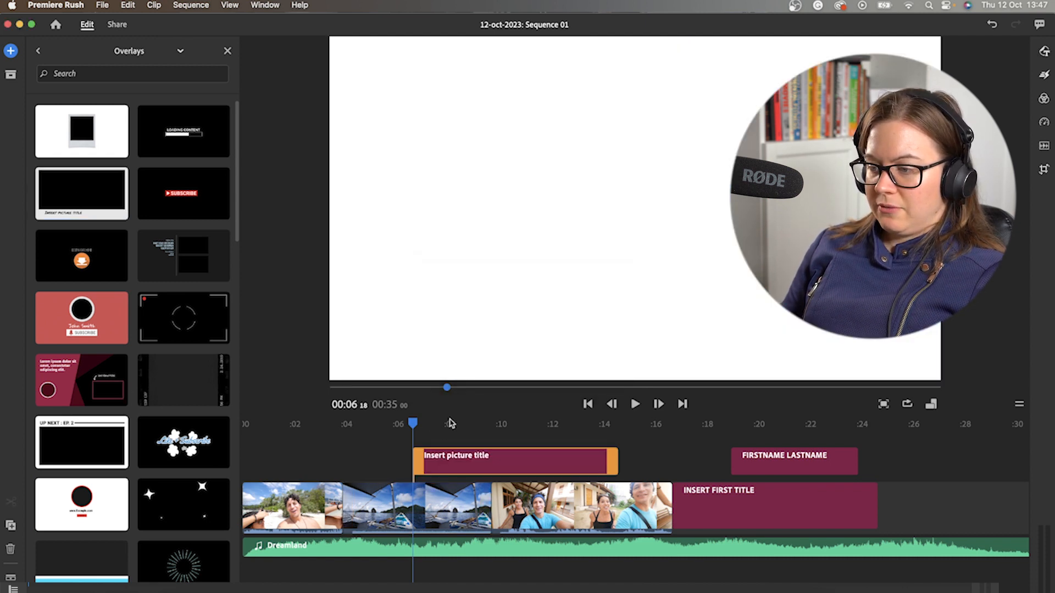
pyautogui.click(449, 422)
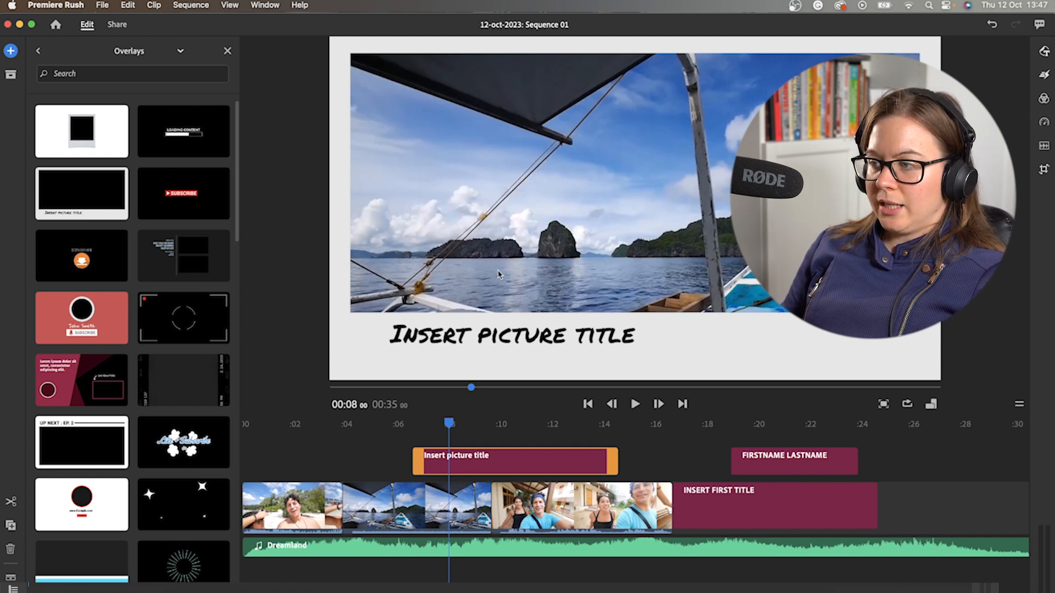
# - Add the white thumbs-up "Leave a like!" overlay at 00:11:27 on a track above the picture frame
pyautogui.moveTo(450, 428); pyautogui.dragTo(549, 428)
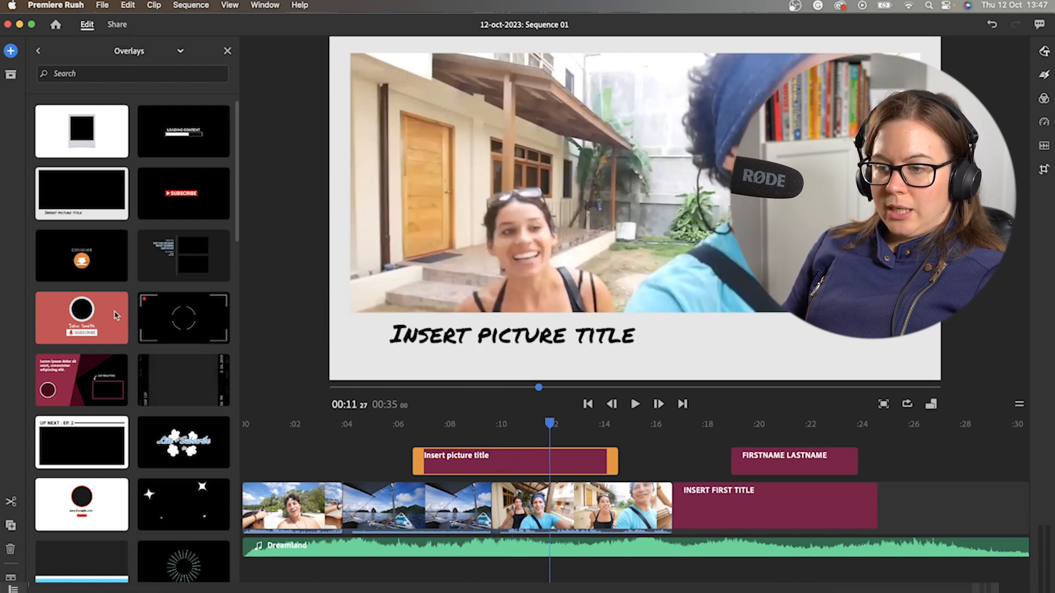
pyautogui.scroll(-10, 111, 328)
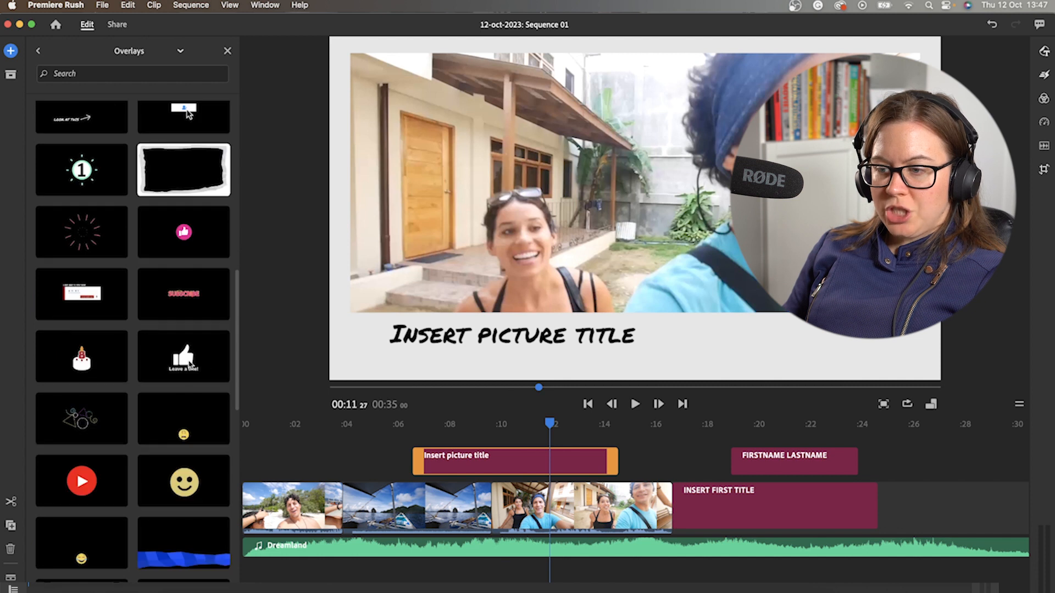
pyautogui.click(182, 364)
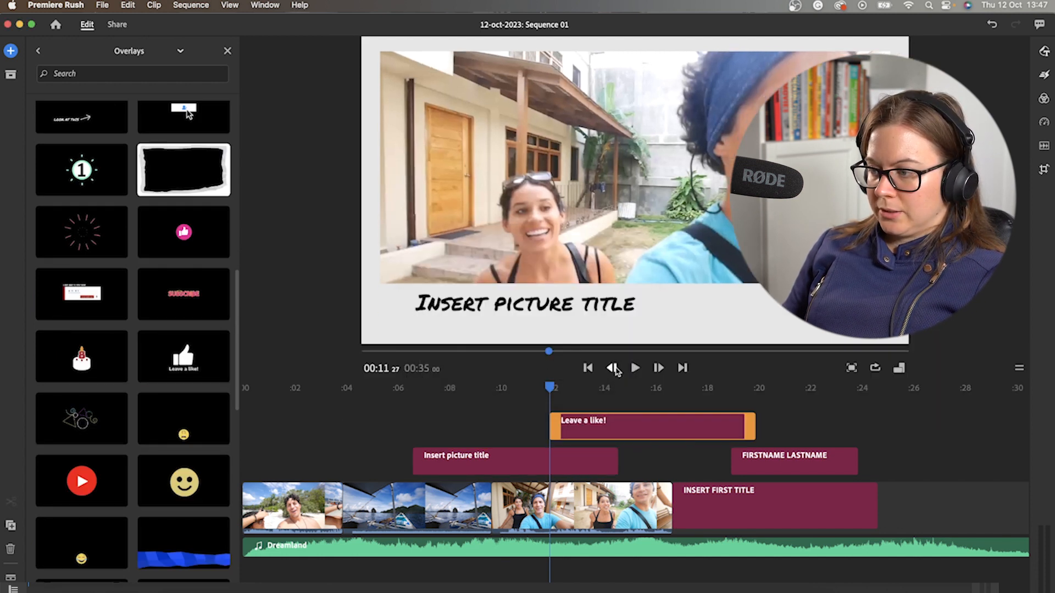
# - Play the opening animation of the "Leave a like!" overlay and return the playhead to 00:11:07
pyautogui.click(634, 368)
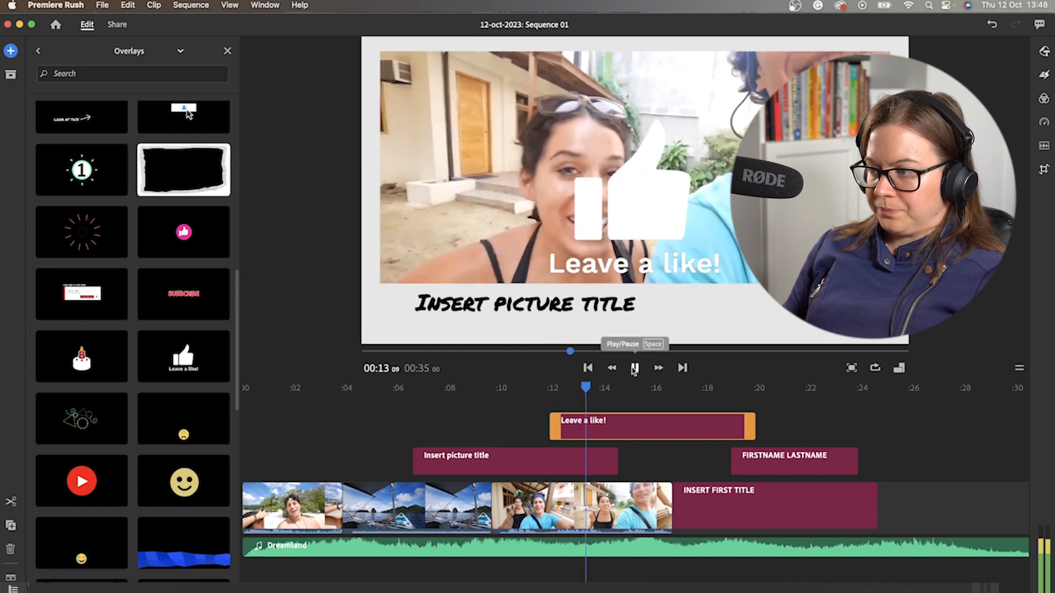
pyautogui.click(632, 367)
pyautogui.click(527, 388)
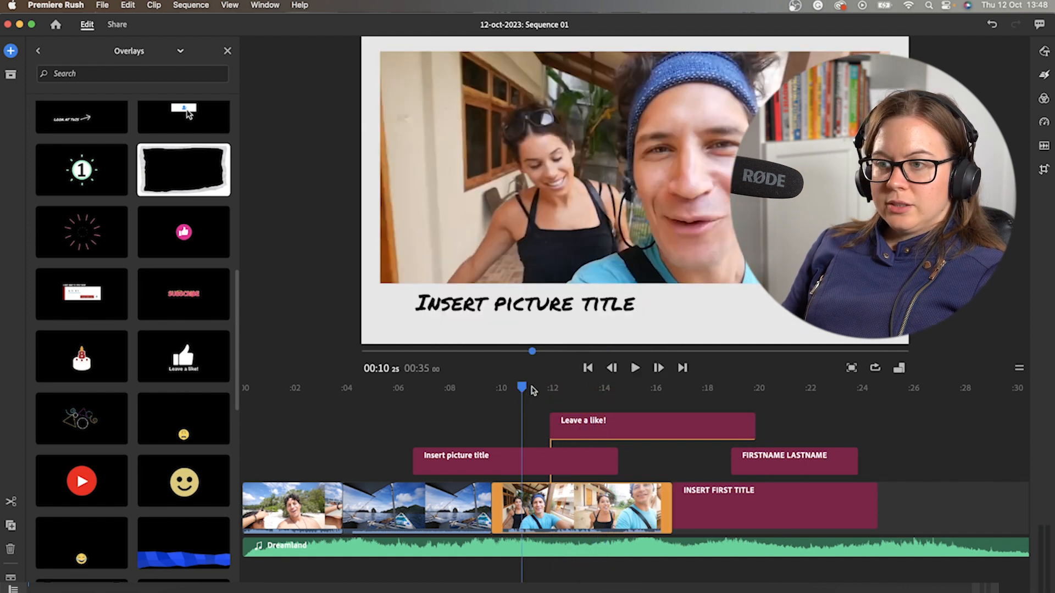
pyautogui.click(532, 389)
# - Browse the Soundtracks and Loops collections of the audio library
pyautogui.click(40, 51)
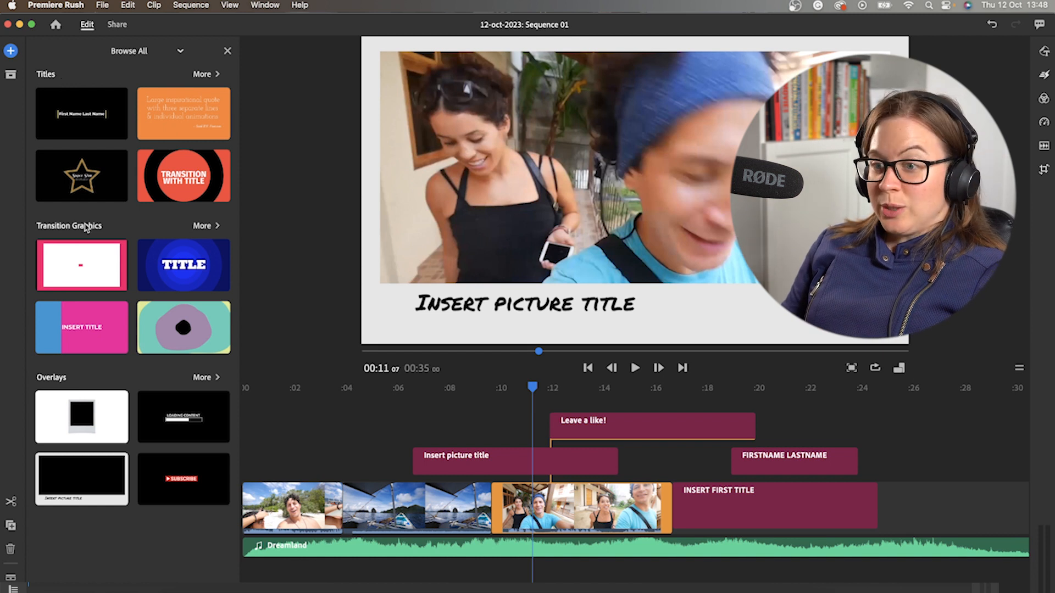
pyautogui.click(10, 50)
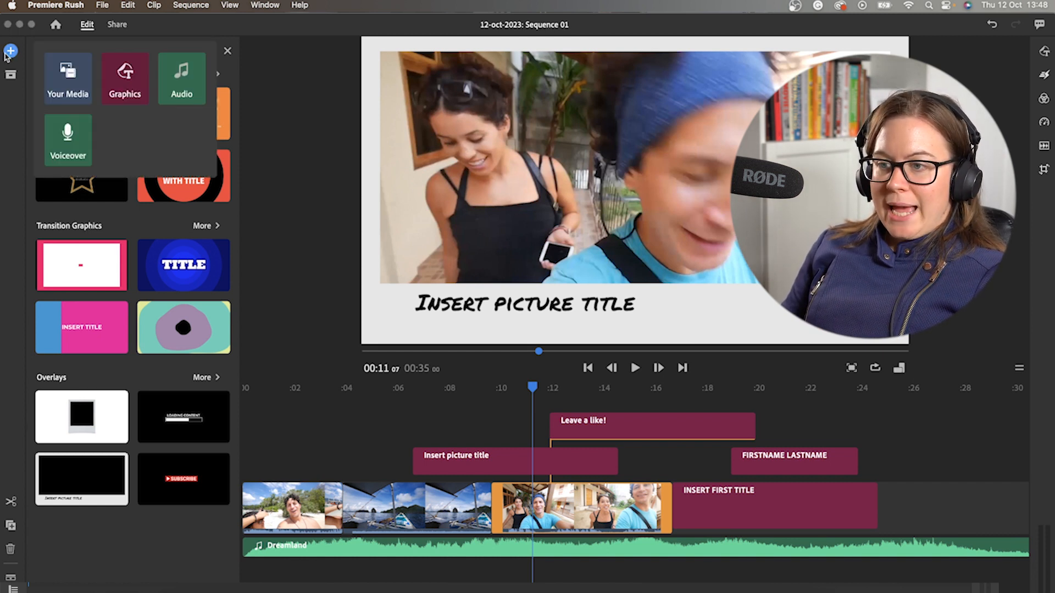
pyautogui.click(180, 81)
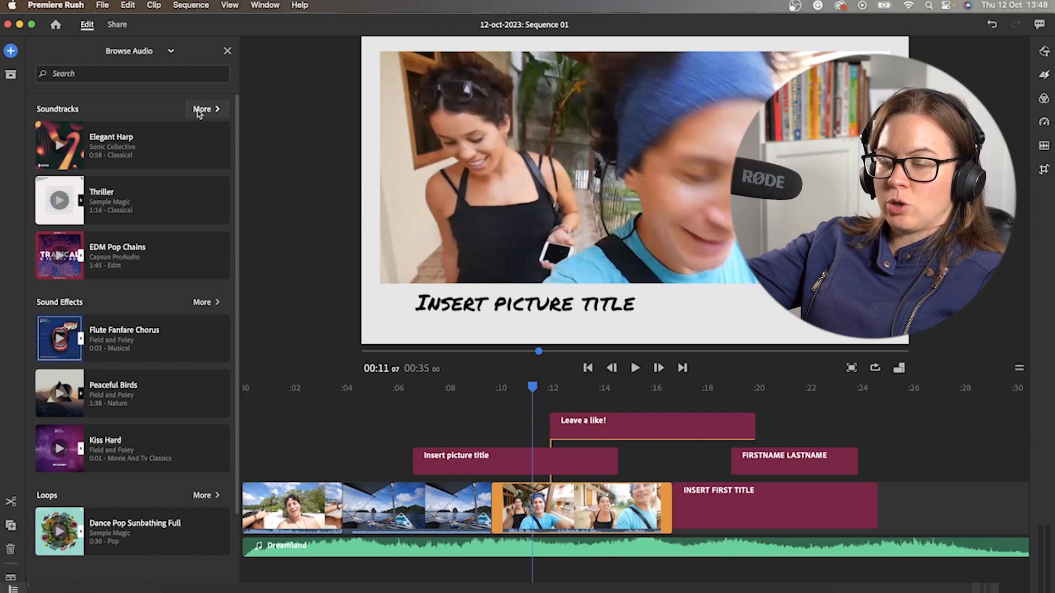
pyautogui.click(200, 110)
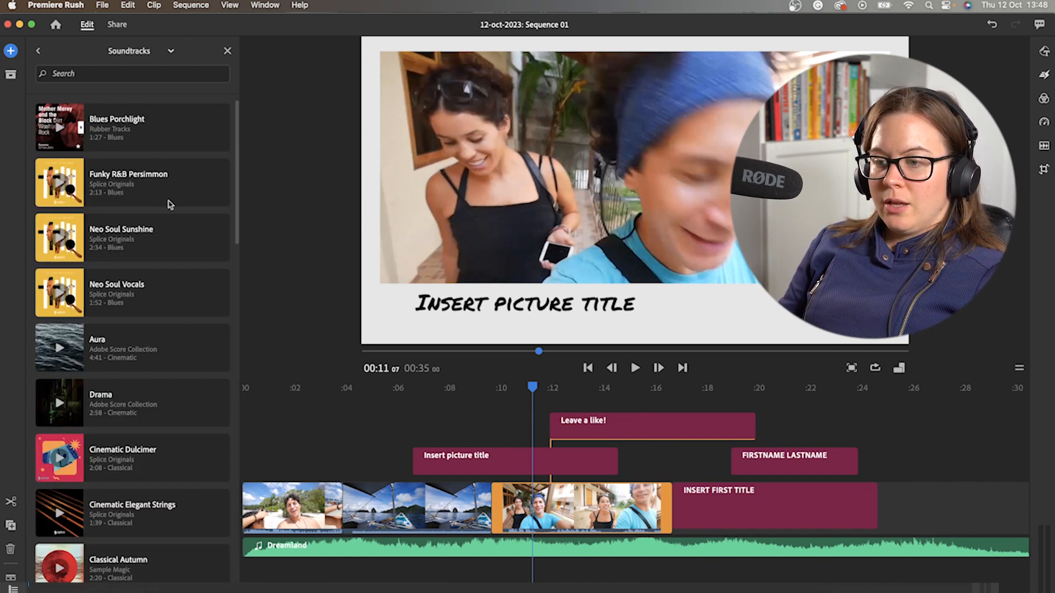
pyautogui.scroll(-20, 170, 204)
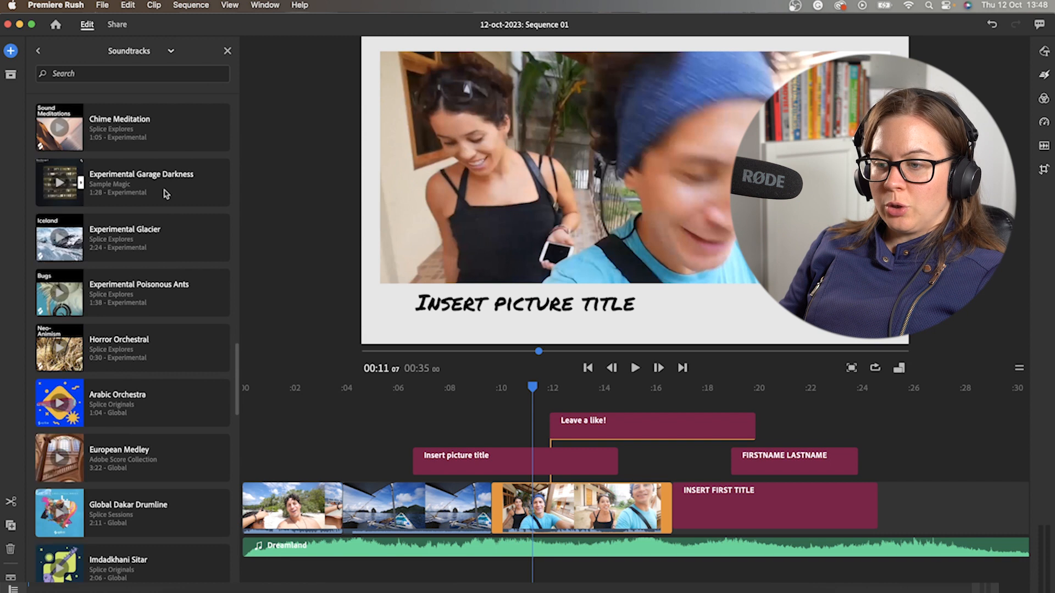
pyautogui.scroll(-20, 166, 194)
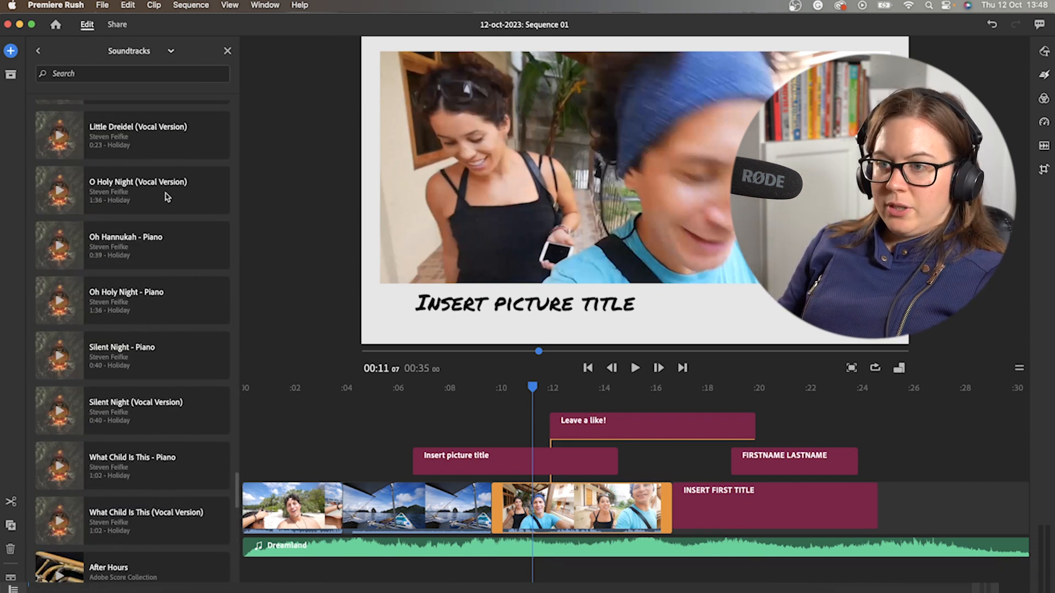
pyautogui.click(38, 50)
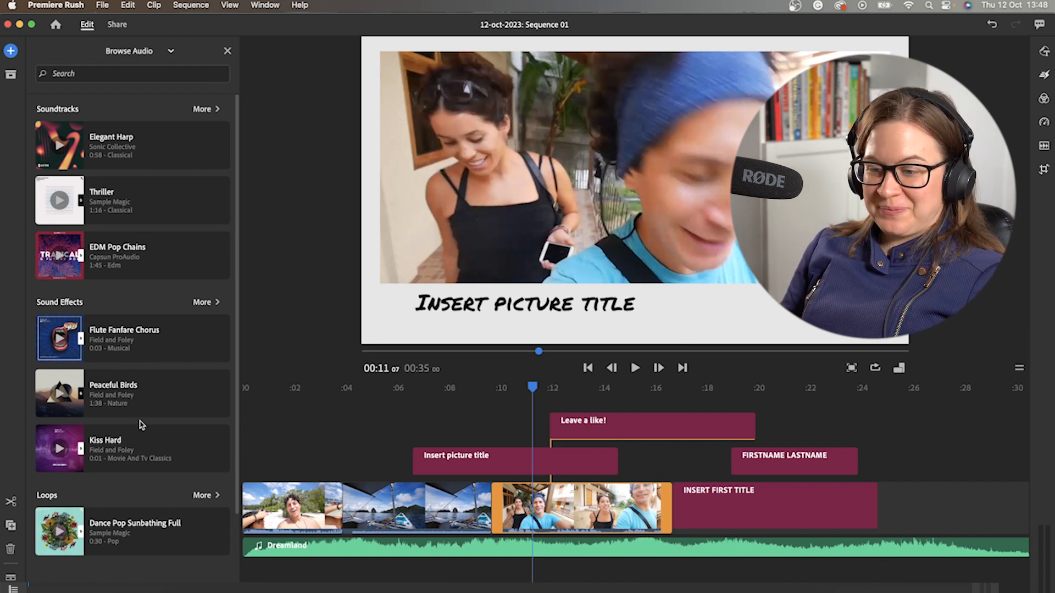
pyautogui.scroll(-3, 147, 413)
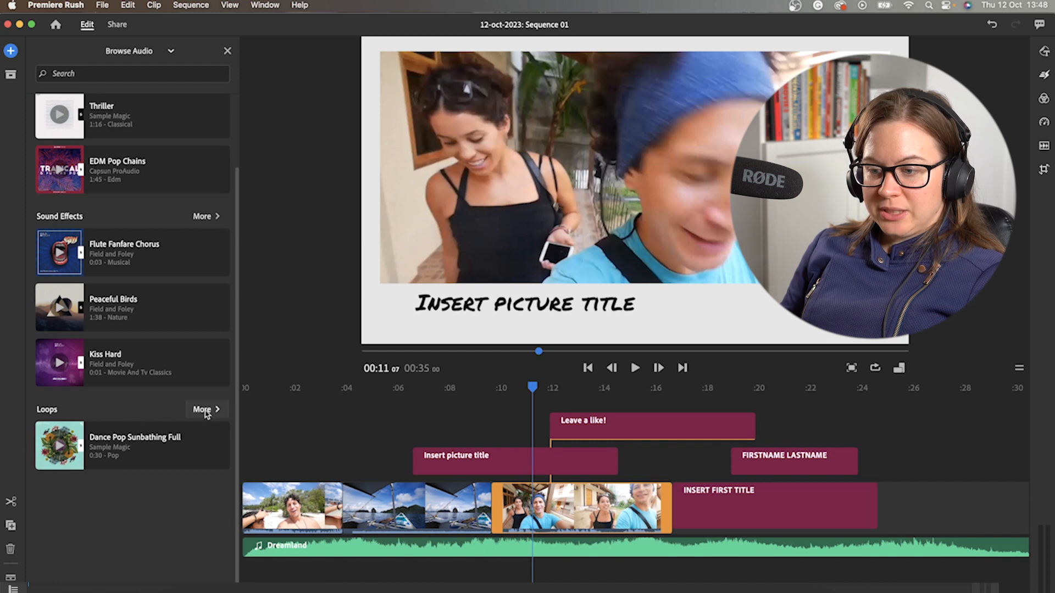
pyautogui.click(204, 410)
pyautogui.scroll(-5, 134, 176)
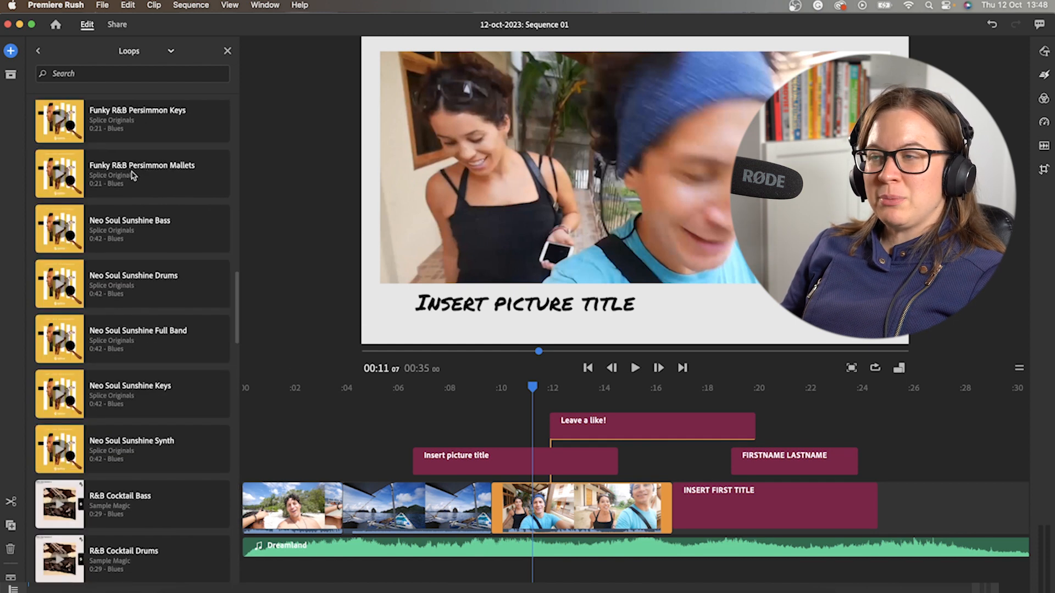
pyautogui.scroll(10, 132, 175)
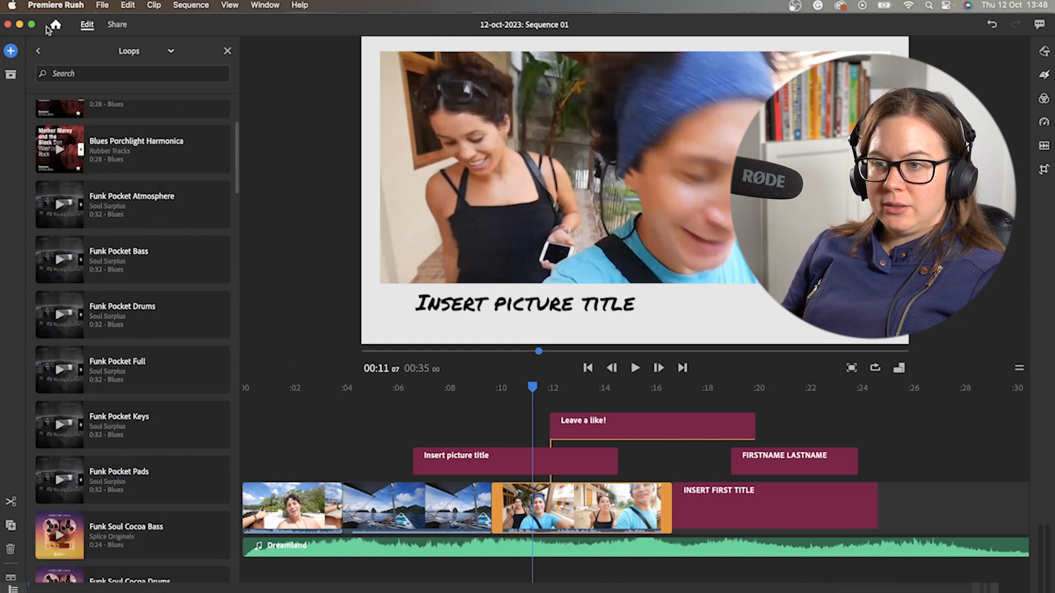
pyautogui.click(38, 51)
# - Try to start a voiceover recording, dismiss the alert and close the audio browser
pyautogui.click(10, 52)
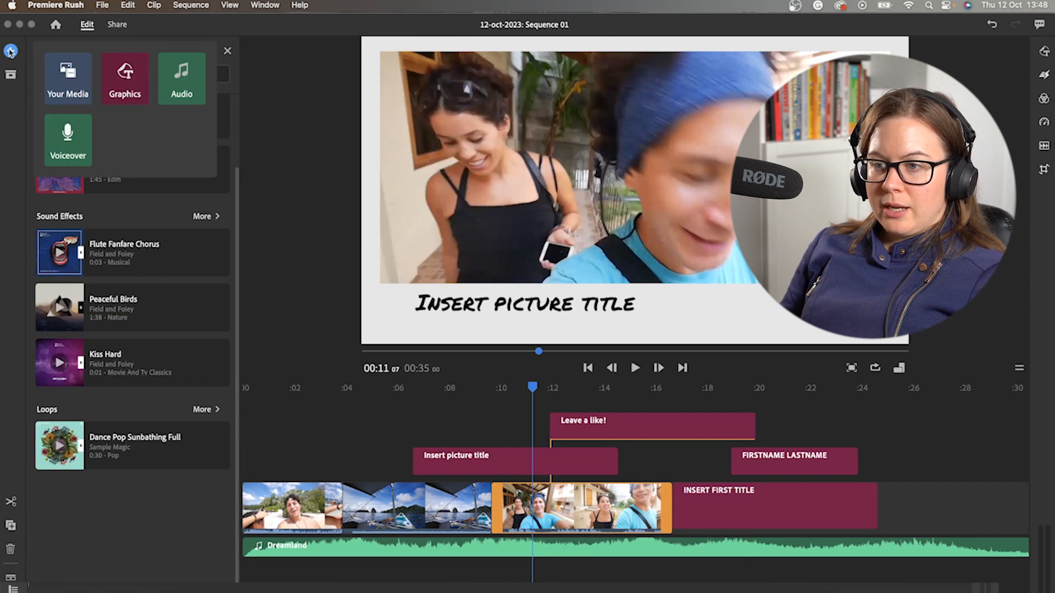
pyautogui.click(66, 137)
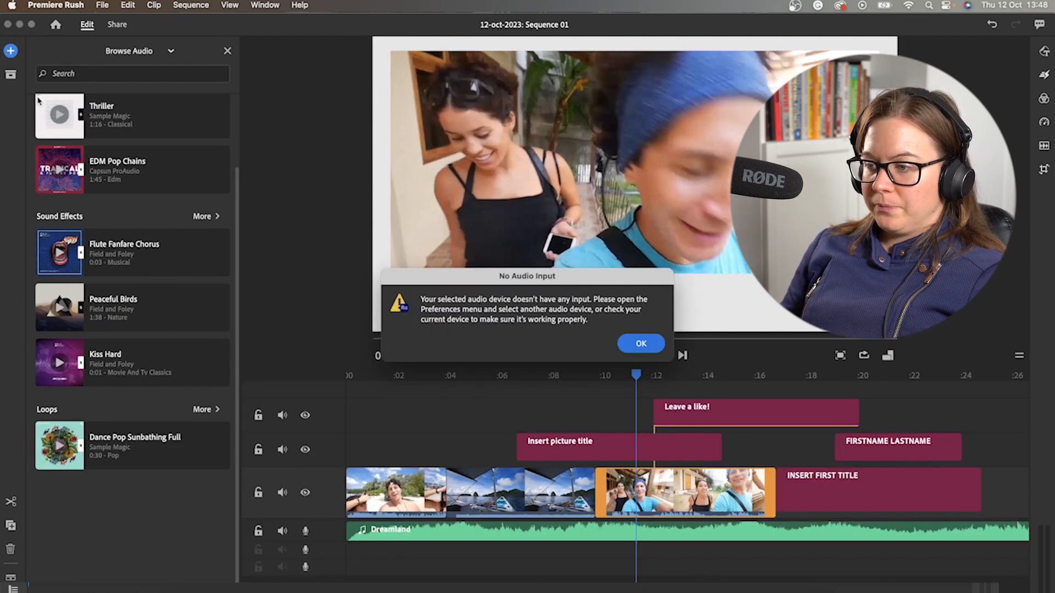
pyautogui.click(631, 343)
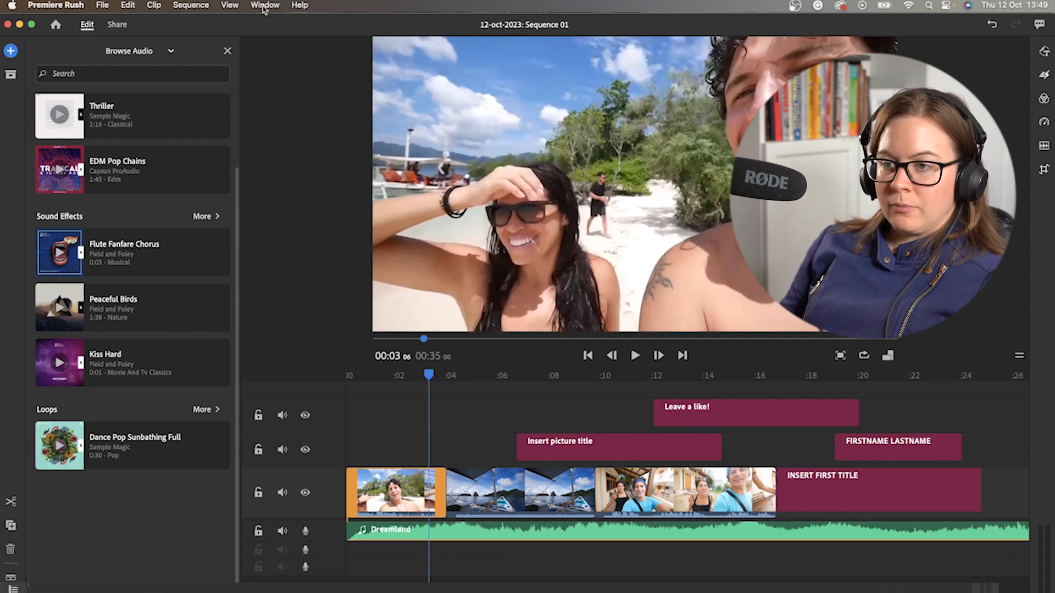
pyautogui.click(227, 50)
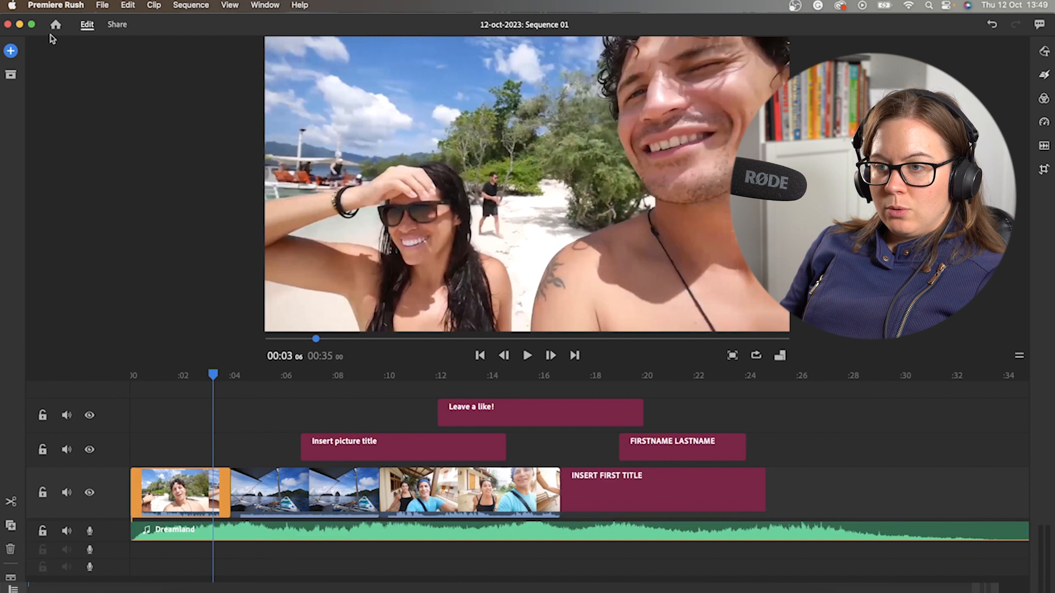
# - Rename the sequence as "horizontal" in the project assets and hide the assets list
pyautogui.click(10, 77)
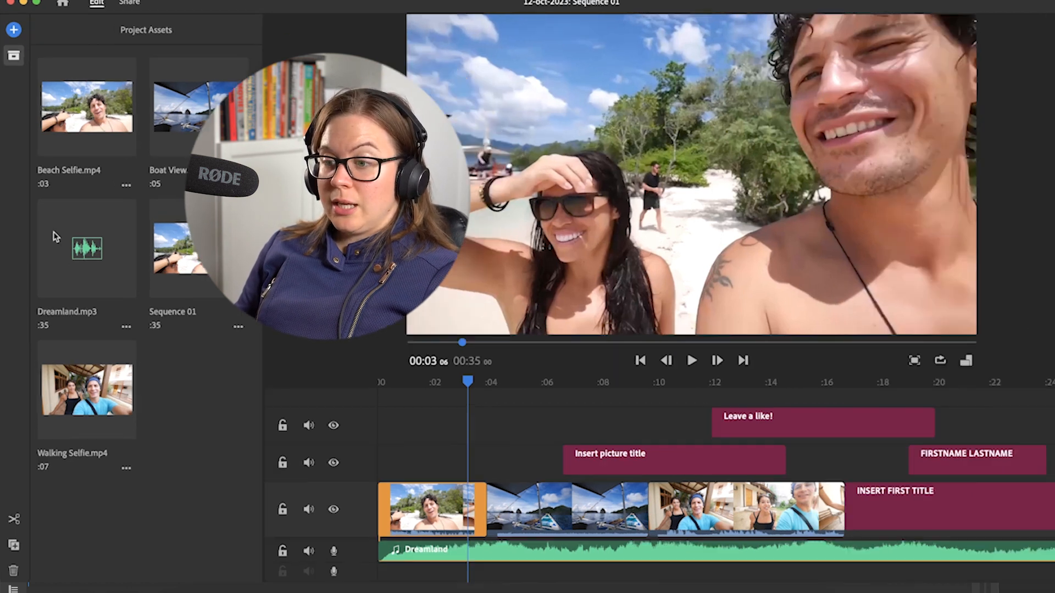
pyautogui.click(237, 327)
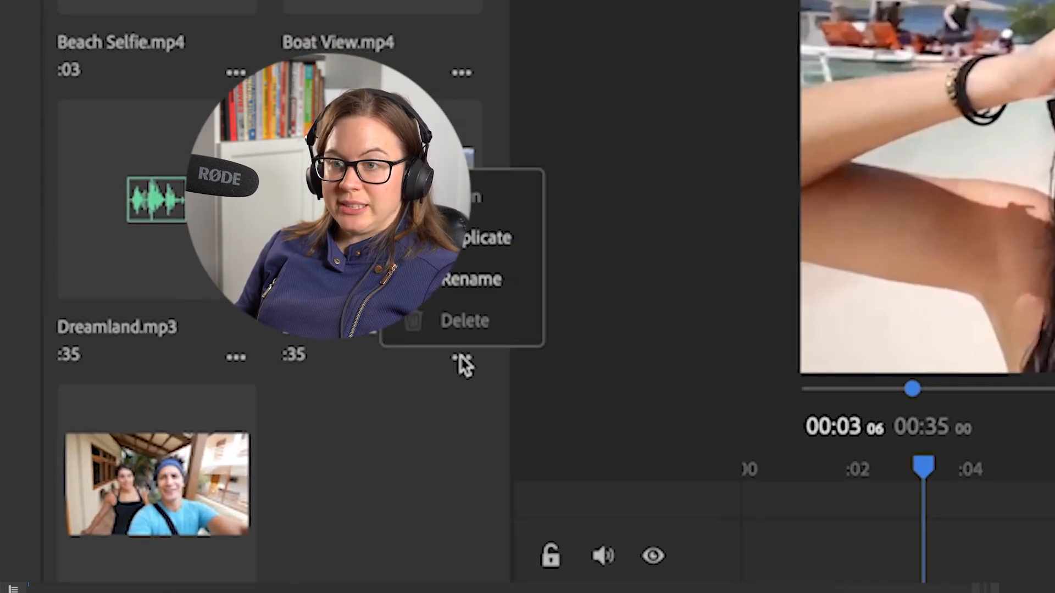
pyautogui.click(434, 290)
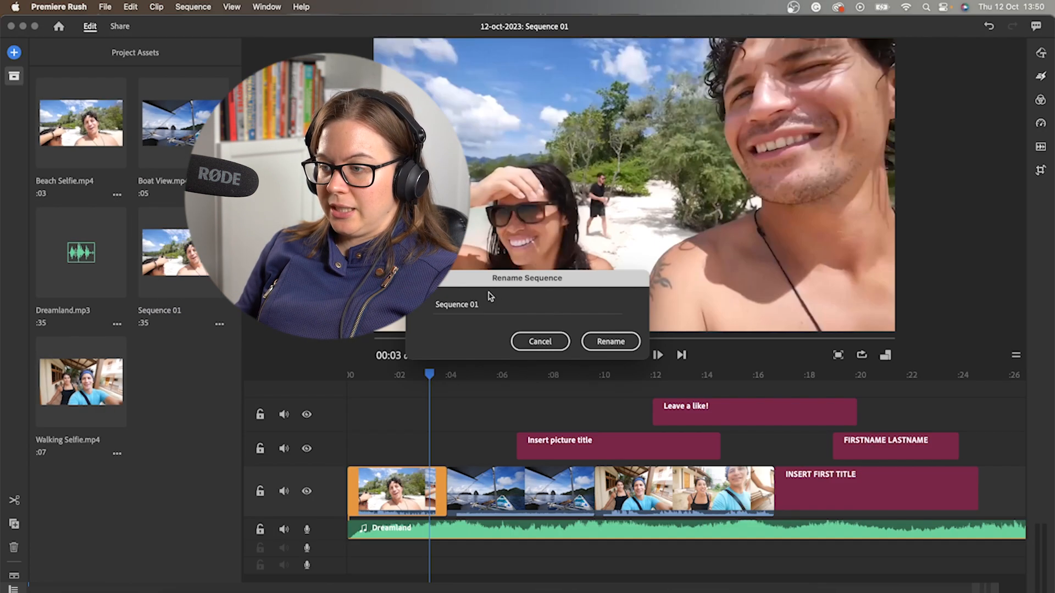
pyautogui.click(487, 313)
pyautogui.press('super+a')
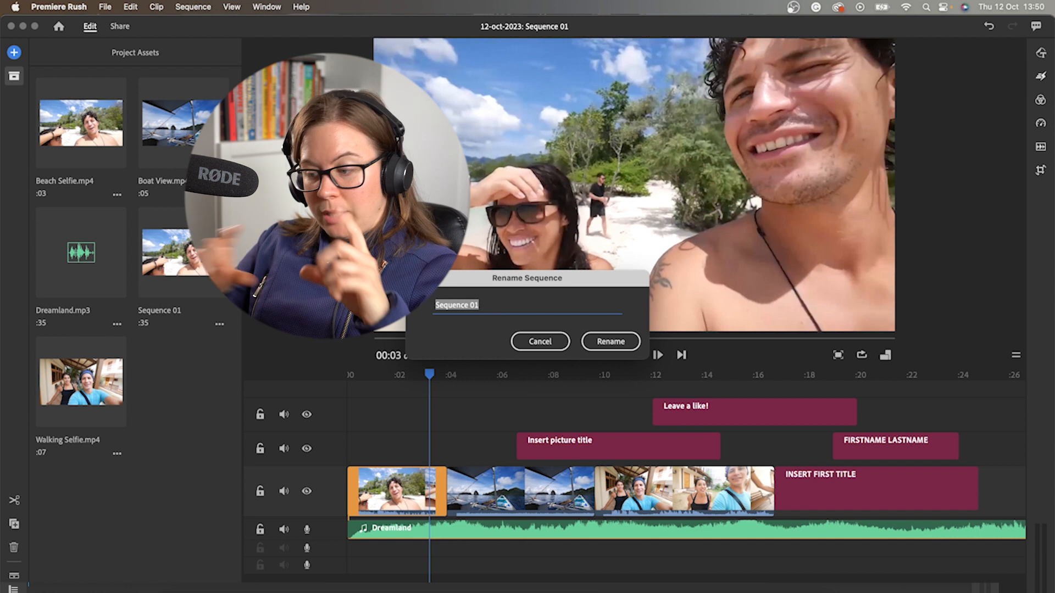
pyautogui.write('horizontal')
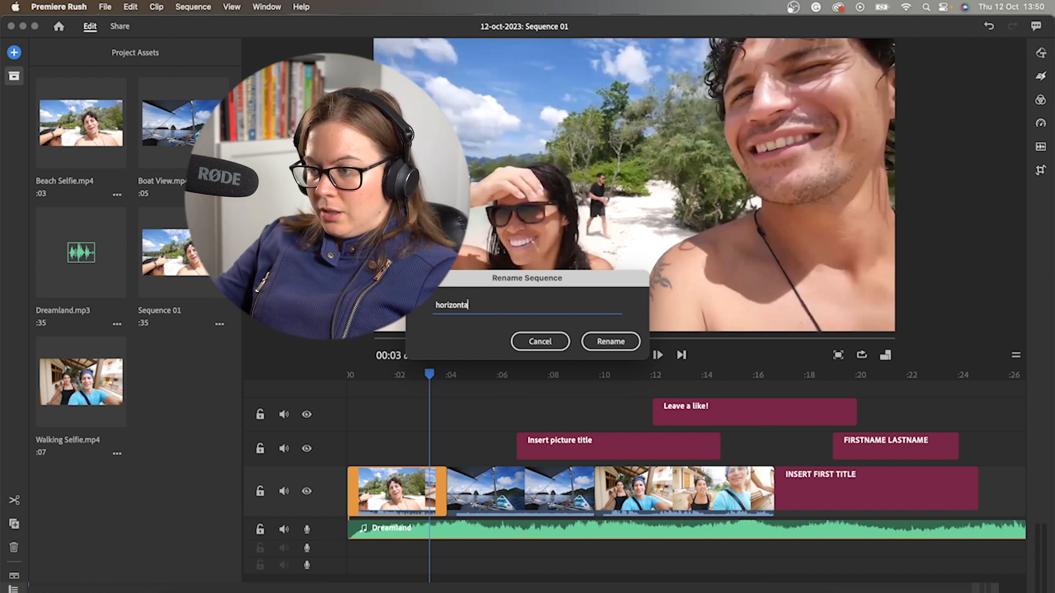
pyautogui.click(617, 339)
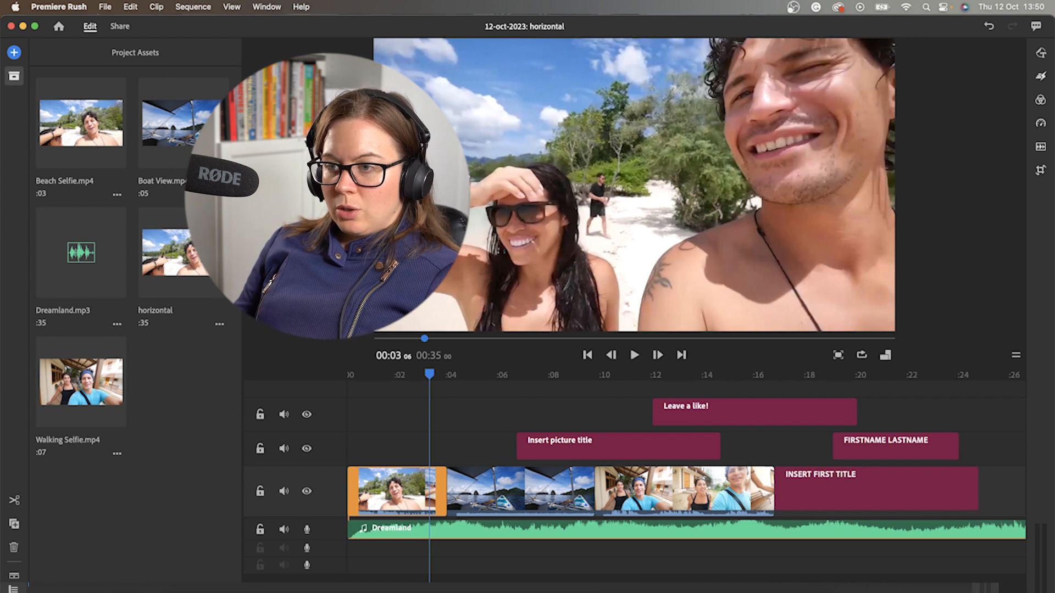
pyautogui.click(15, 77)
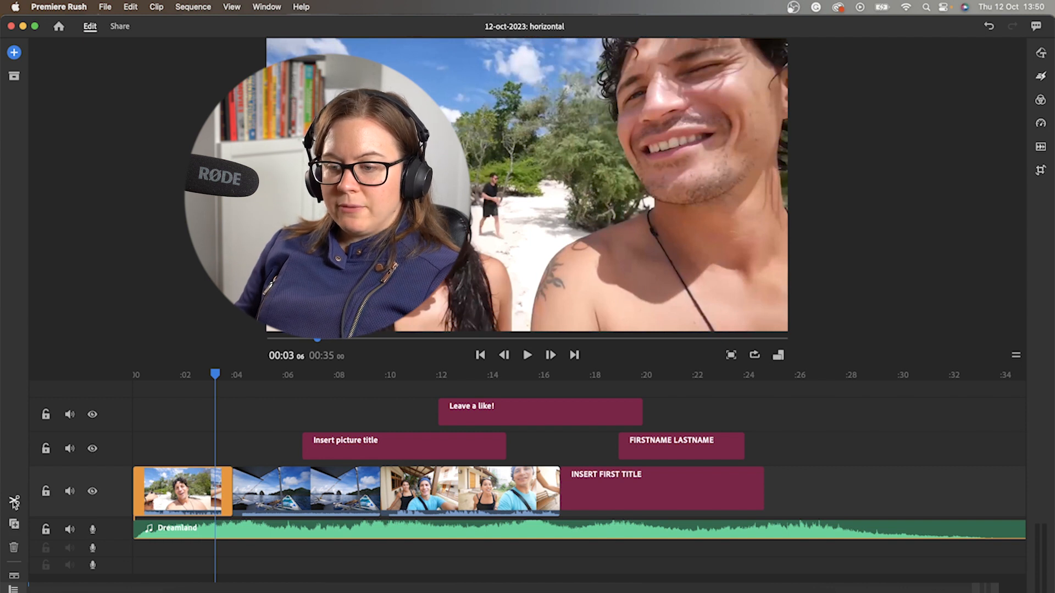
# - Try trimming the start of the Boat View clip to the playhead at 00:05:21, and extend it back to its original start
pyautogui.click(201, 402)
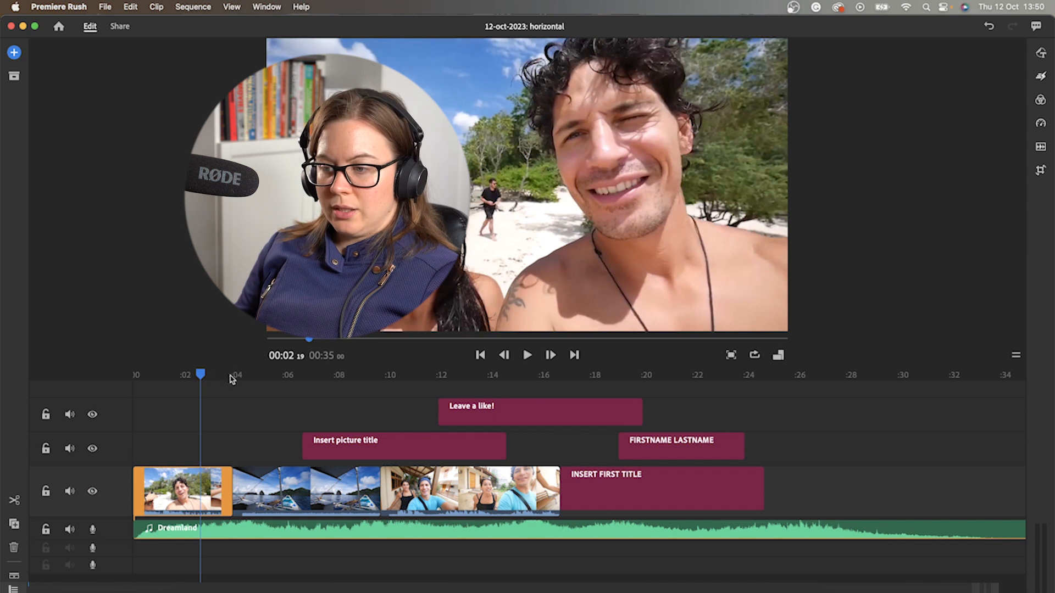
pyautogui.moveTo(241, 376); pyautogui.dragTo(267, 382)
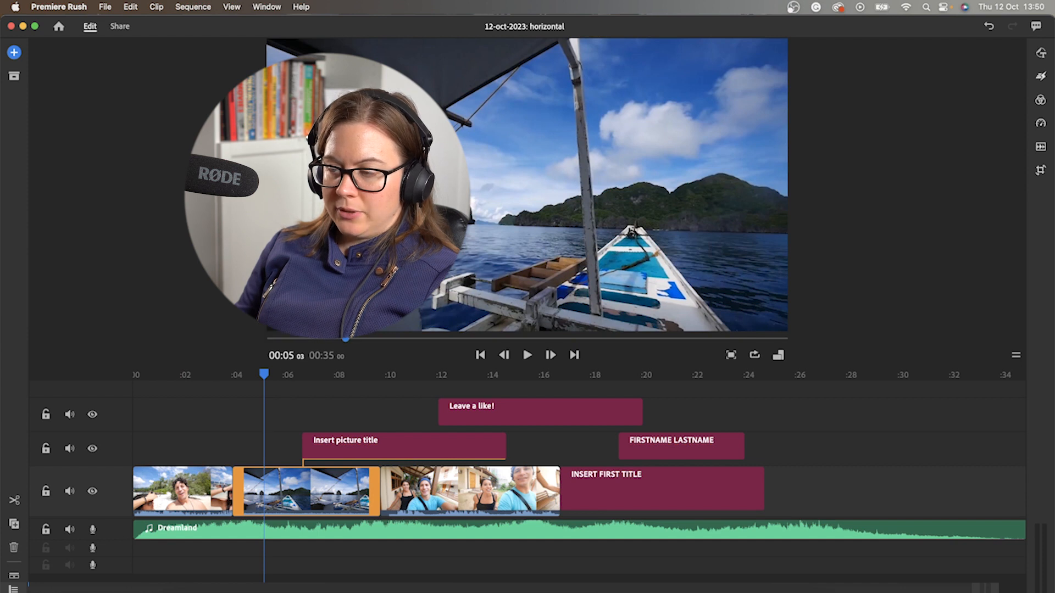
pyautogui.moveTo(263, 385)
pyautogui.mouseDown()
pyautogui.moveTo(176, 388)
pyautogui.moveTo(281, 395)
pyautogui.mouseUp()
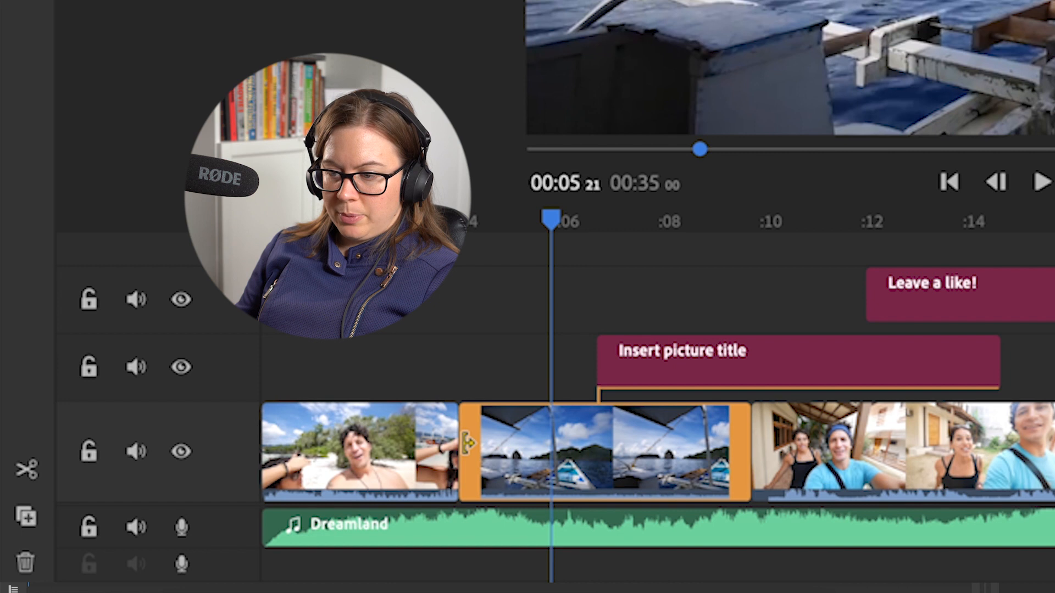
pyautogui.moveTo(468, 430); pyautogui.dragTo(556, 432)
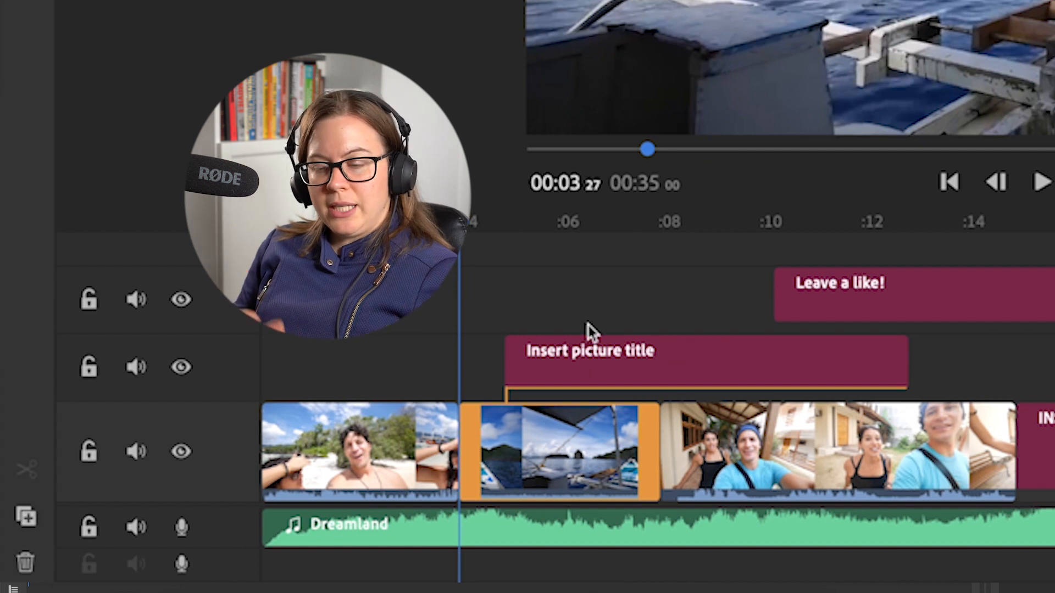
pyautogui.moveTo(479, 446); pyautogui.dragTo(297, 440)
# - Split the first clip on the main video track at 00:01:12
pyautogui.moveTo(460, 220); pyautogui.dragTo(299, 272)
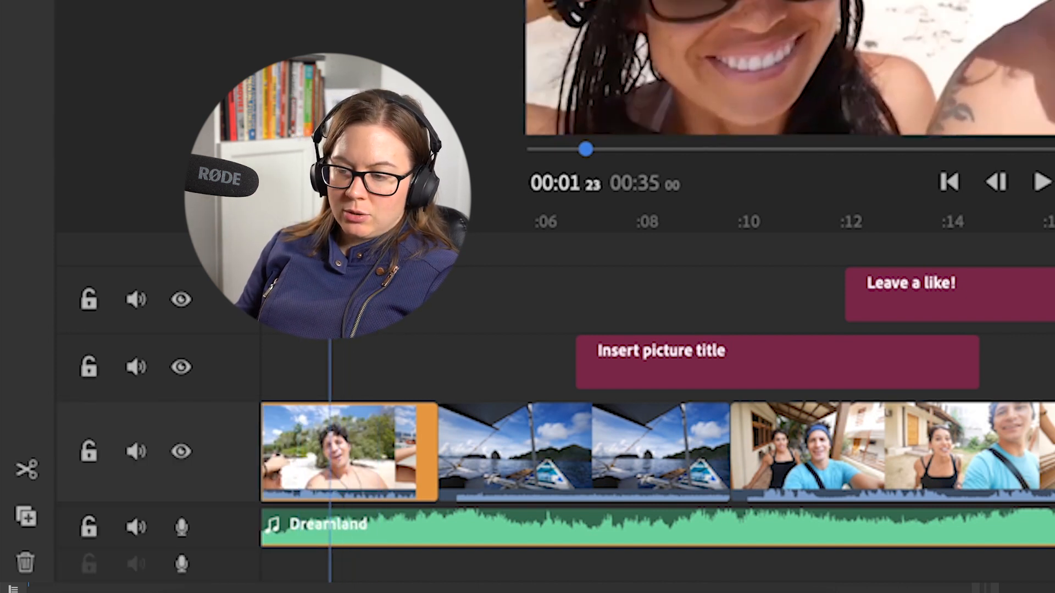
pyautogui.moveTo(330, 222); pyautogui.dragTo(297, 223)
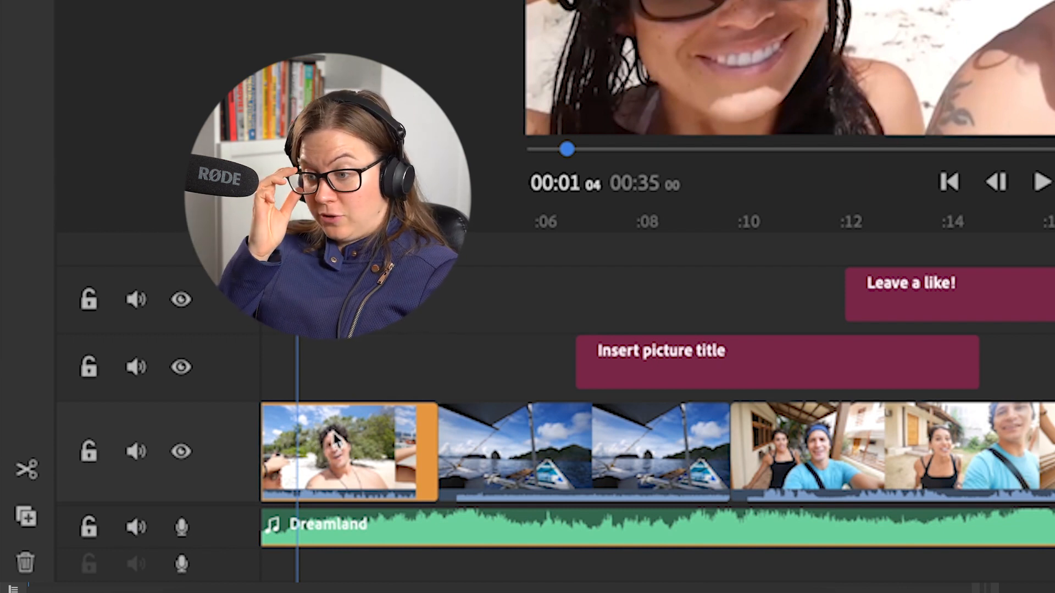
pyautogui.click(368, 455)
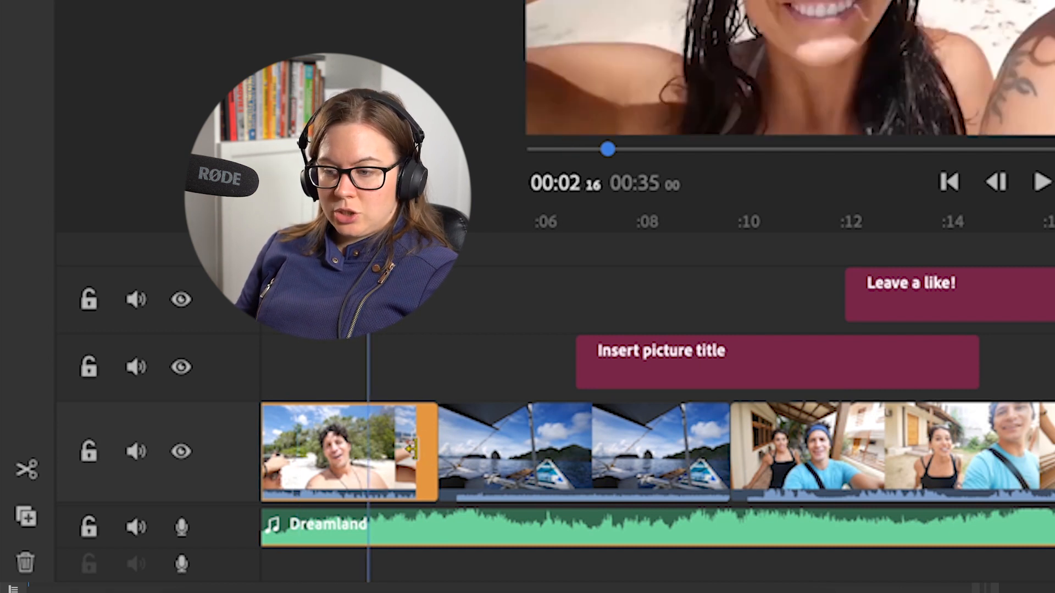
pyautogui.click(388, 527)
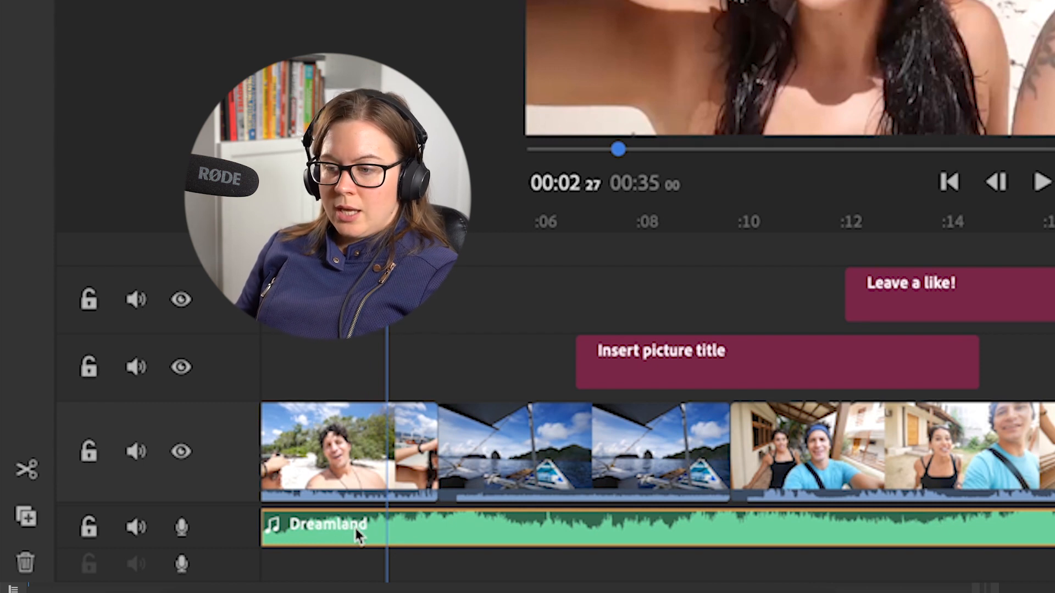
pyautogui.click(349, 458)
pyautogui.moveTo(348, 222); pyautogui.dragTo(311, 222)
pyautogui.click(25, 474)
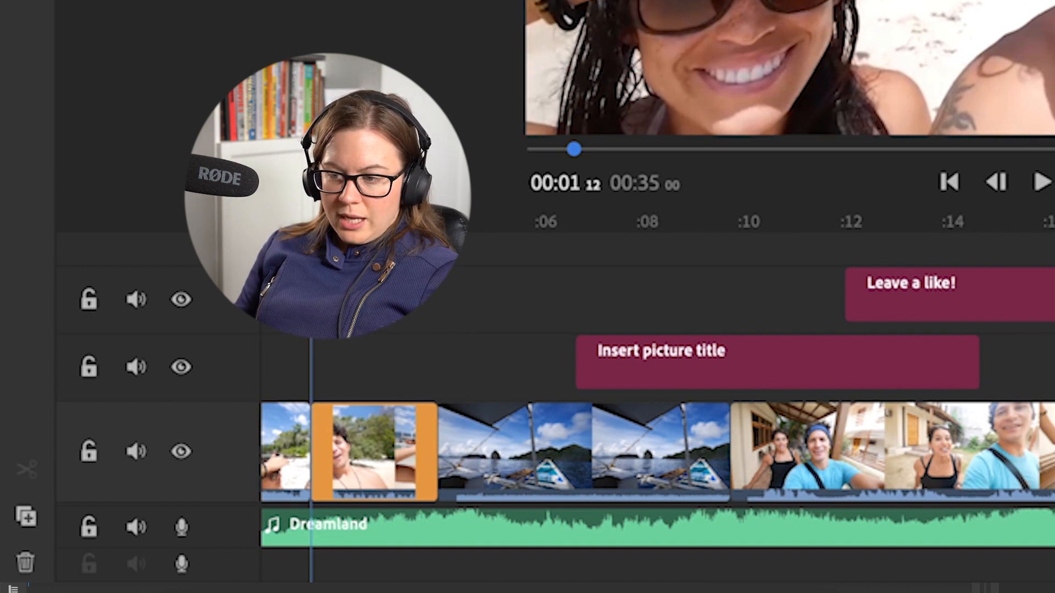
# - Split the second part of the first clip at 00:02:20 and deselect it
pyautogui.press('space')
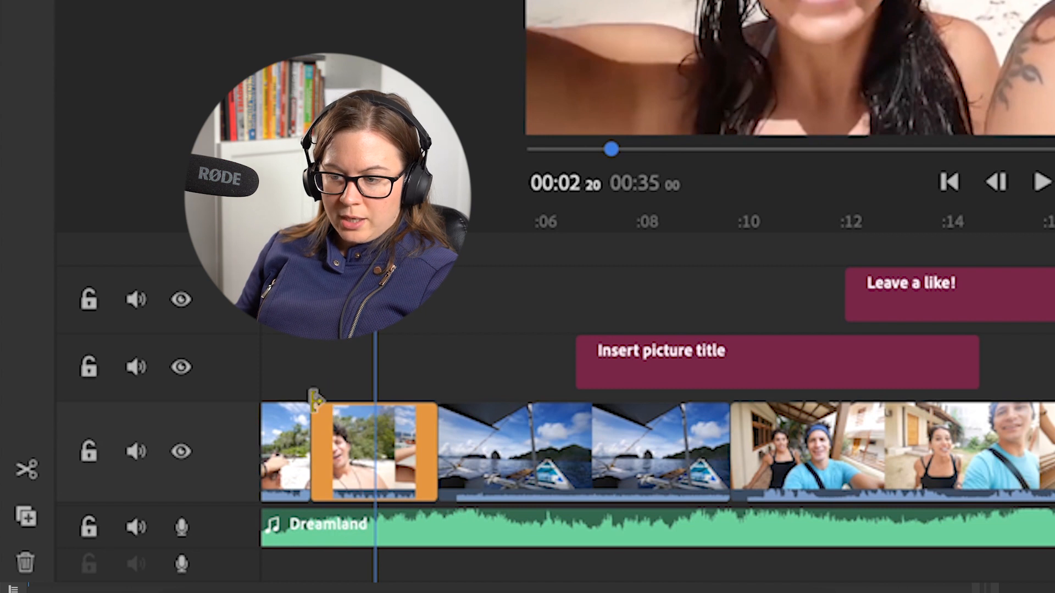
pyautogui.click(27, 466)
pyautogui.click(307, 343)
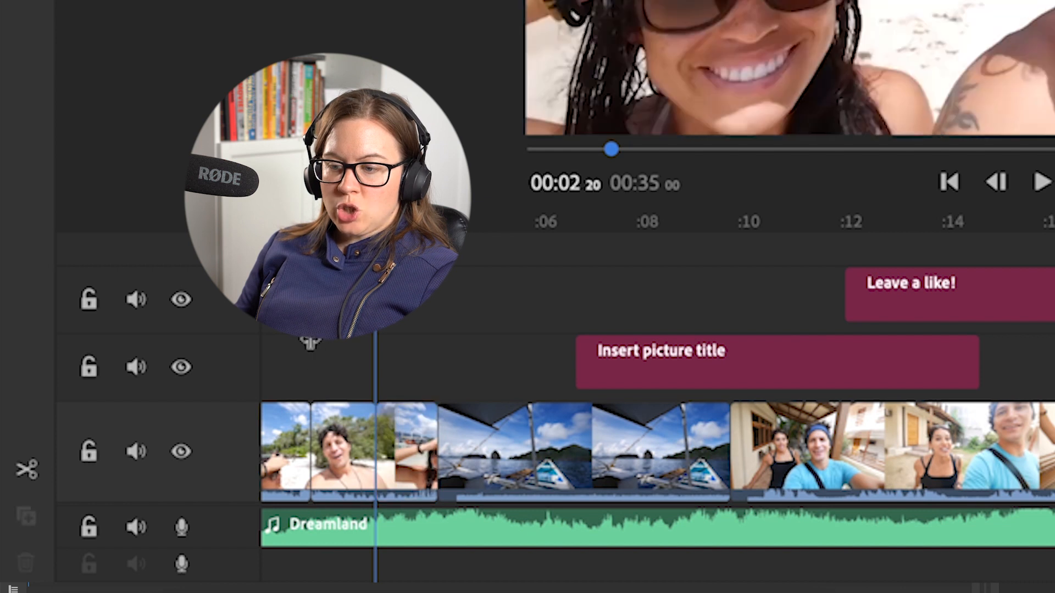
# - Delete the middle segment between the two cuts in the first clip
pyautogui.click(267, 434)
pyautogui.click(331, 432)
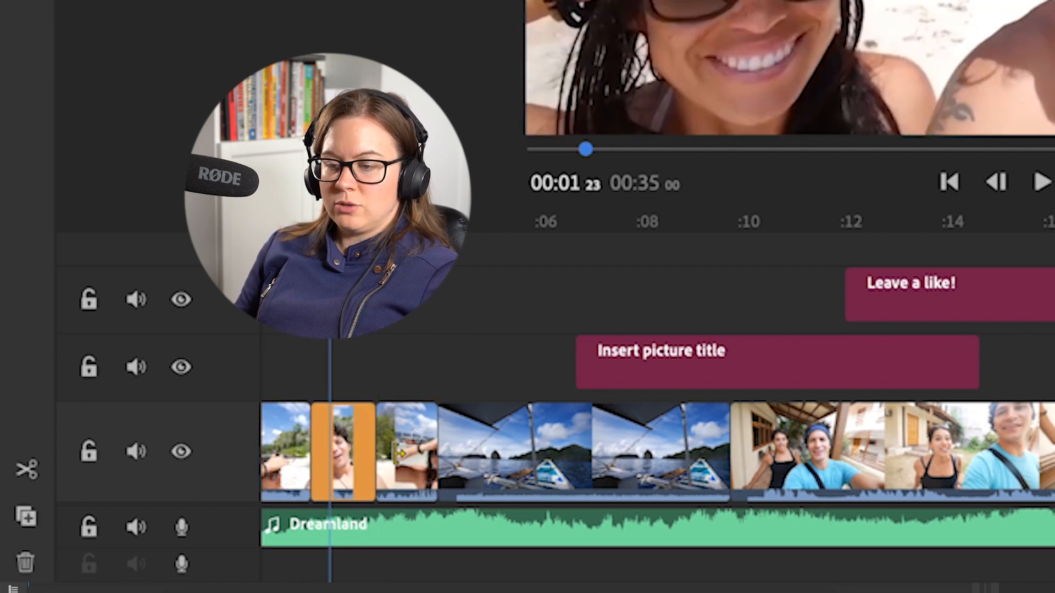
pyautogui.click(394, 443)
pyautogui.click(331, 442)
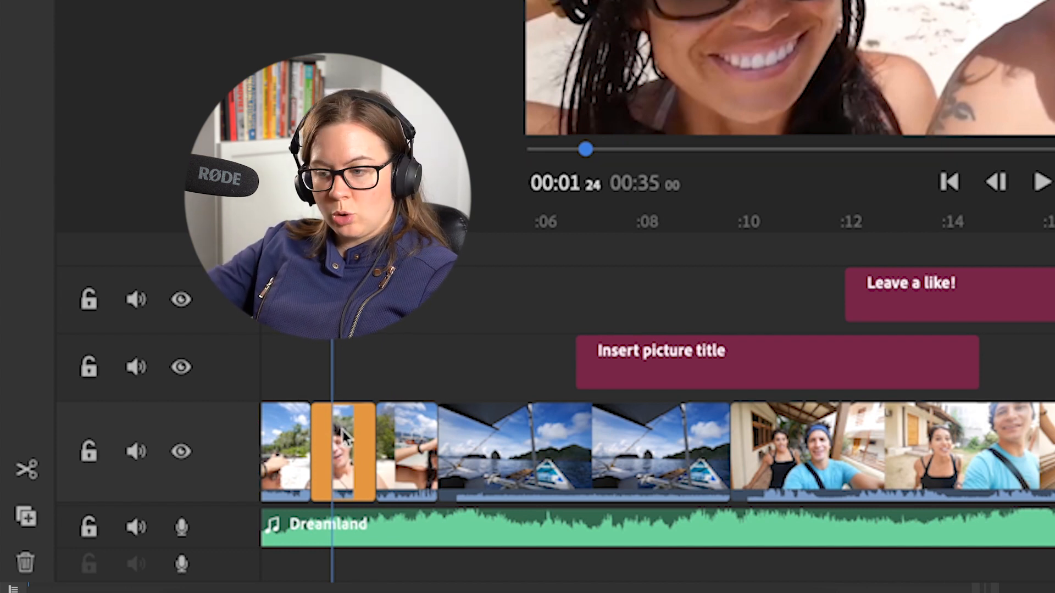
pyautogui.rightClick(344, 438)
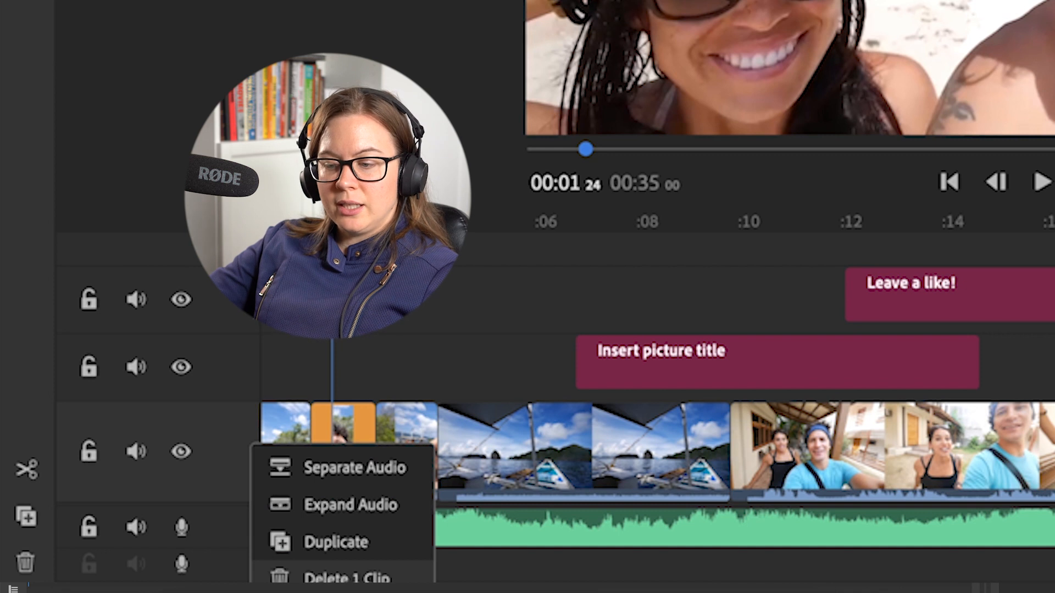
pyautogui.click(396, 571)
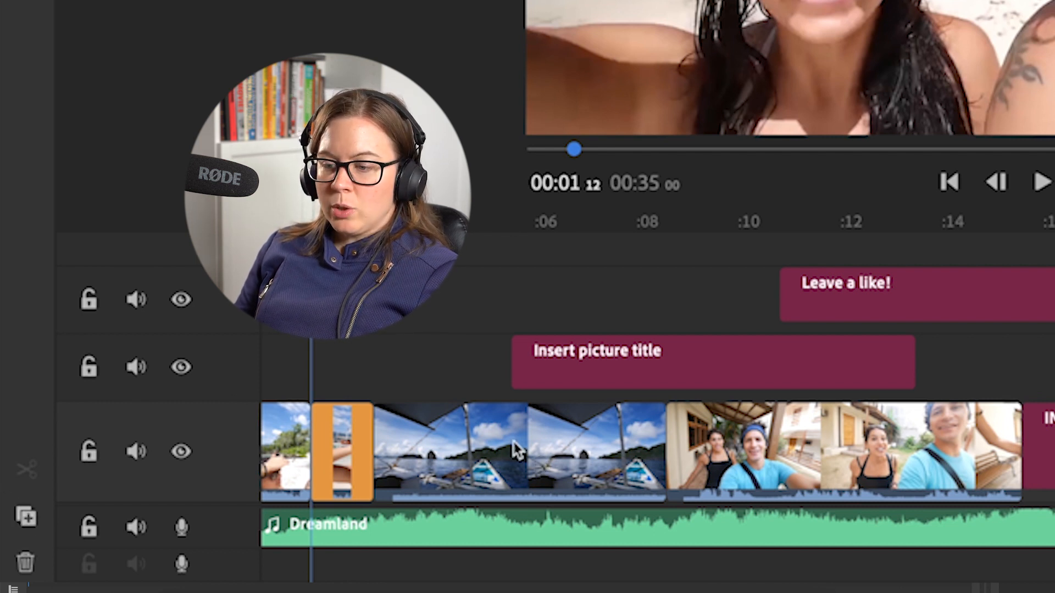
# - Duplicate the FIRSTNAME LASTNAME title clip on the timeline and return the playhead to the INSERT FIRST TITLE clip
pyautogui.click(439, 369)
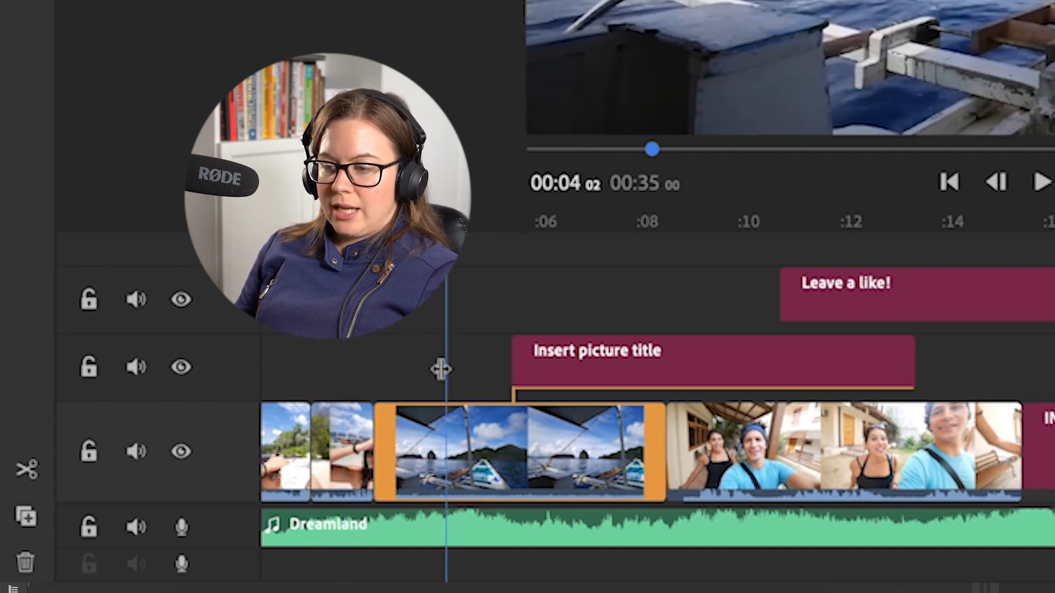
pyautogui.click(637, 379)
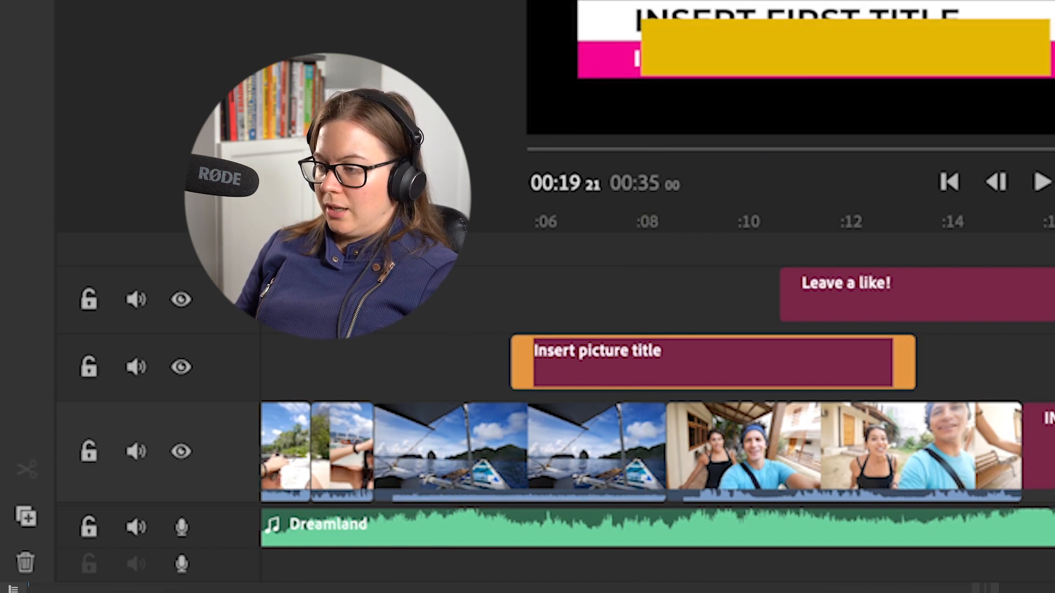
pyautogui.click(1044, 363)
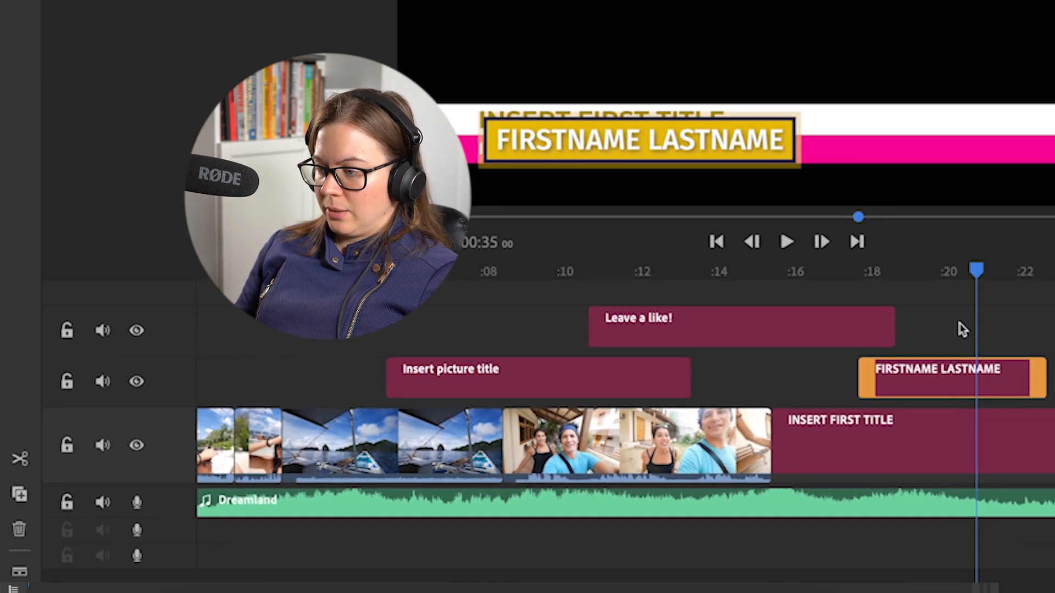
pyautogui.click(957, 374)
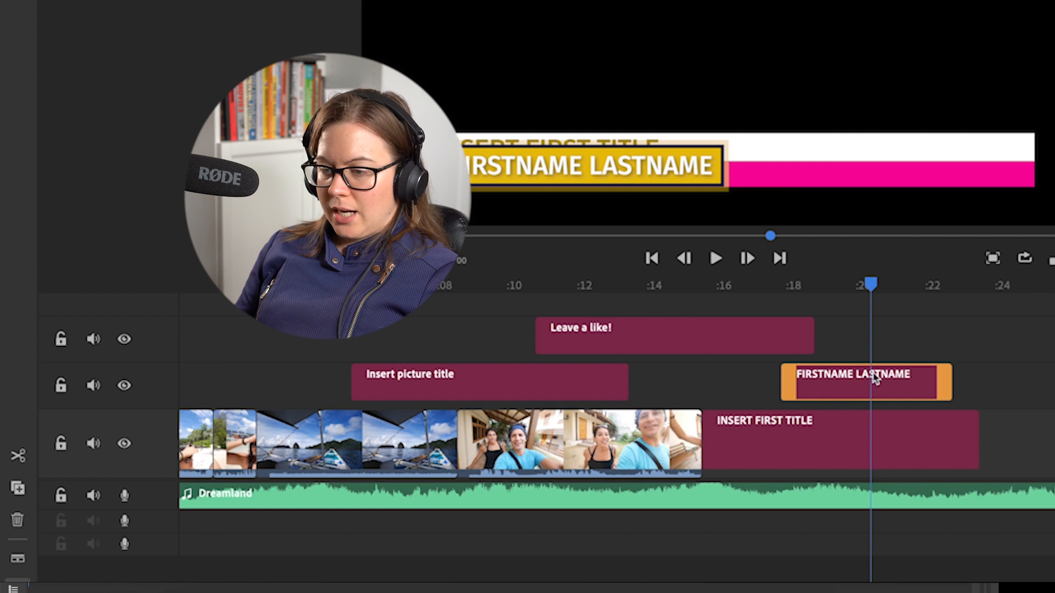
pyautogui.click(17, 489)
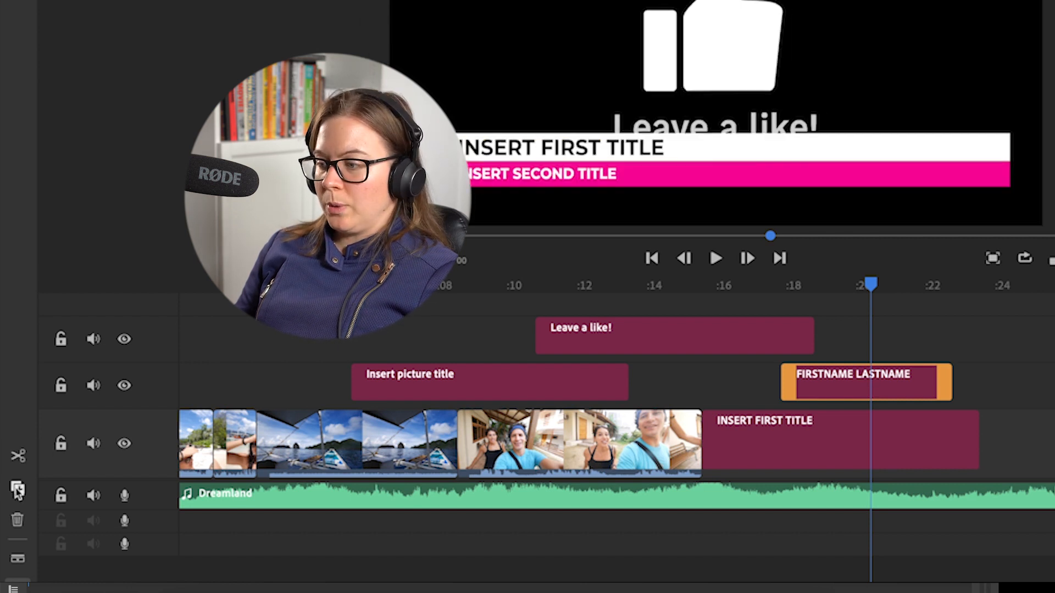
pyautogui.moveTo(855, 287); pyautogui.dragTo(1054, 336)
pyautogui.click(855, 279)
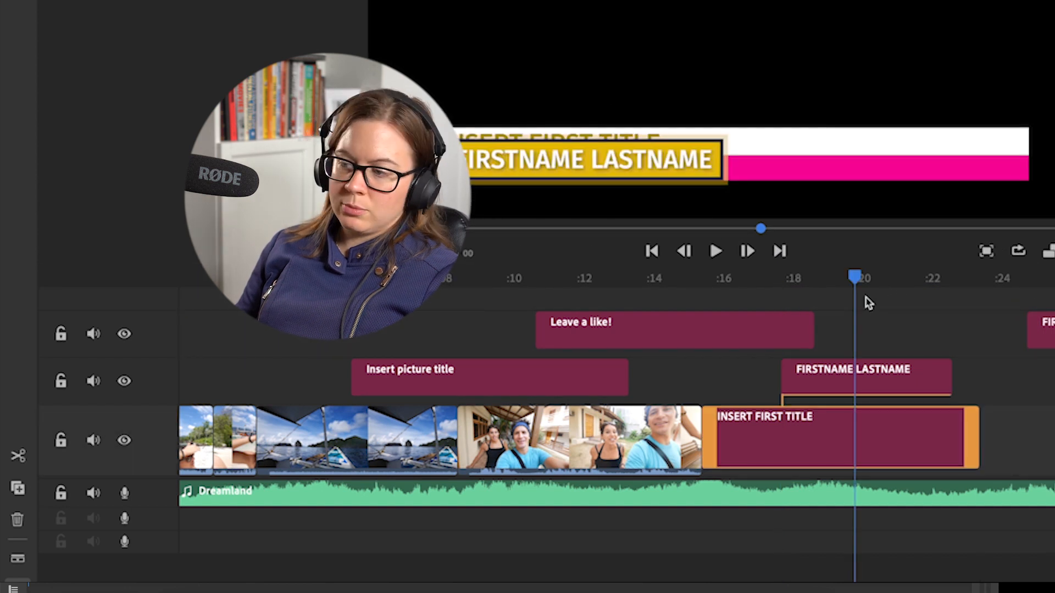
pyautogui.click(875, 278)
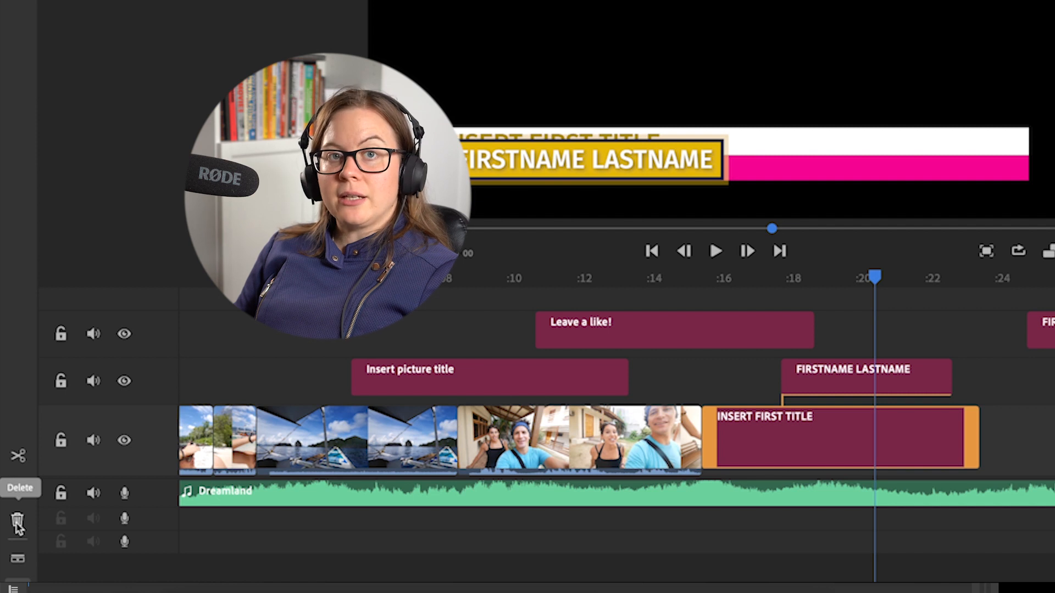
# - Expand the audio of the main track's video clips, with the clip after the boat view selected
pyautogui.click(18, 561)
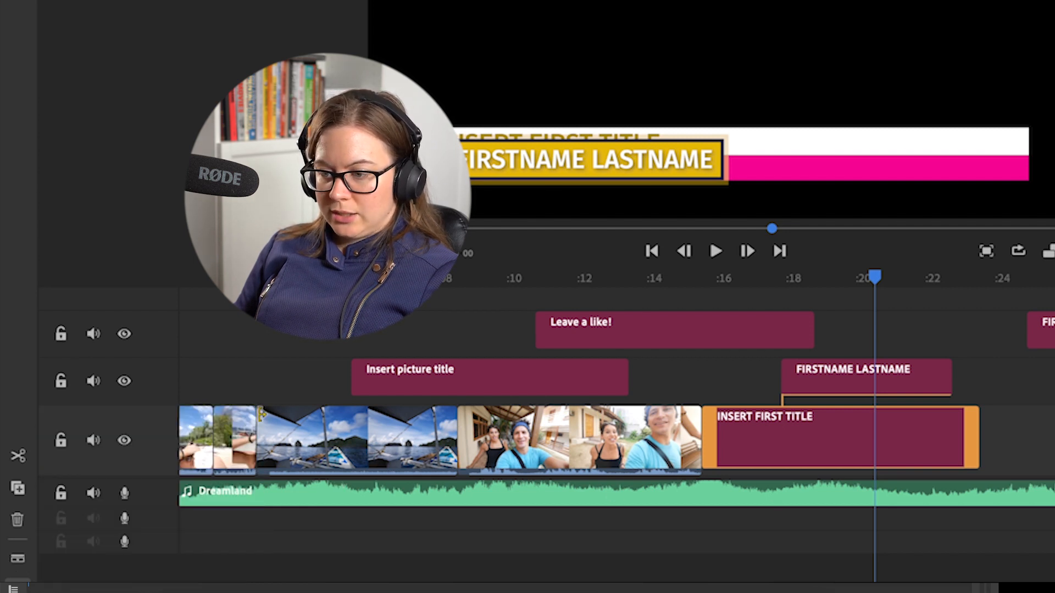
pyautogui.click(249, 442)
pyautogui.click(529, 439)
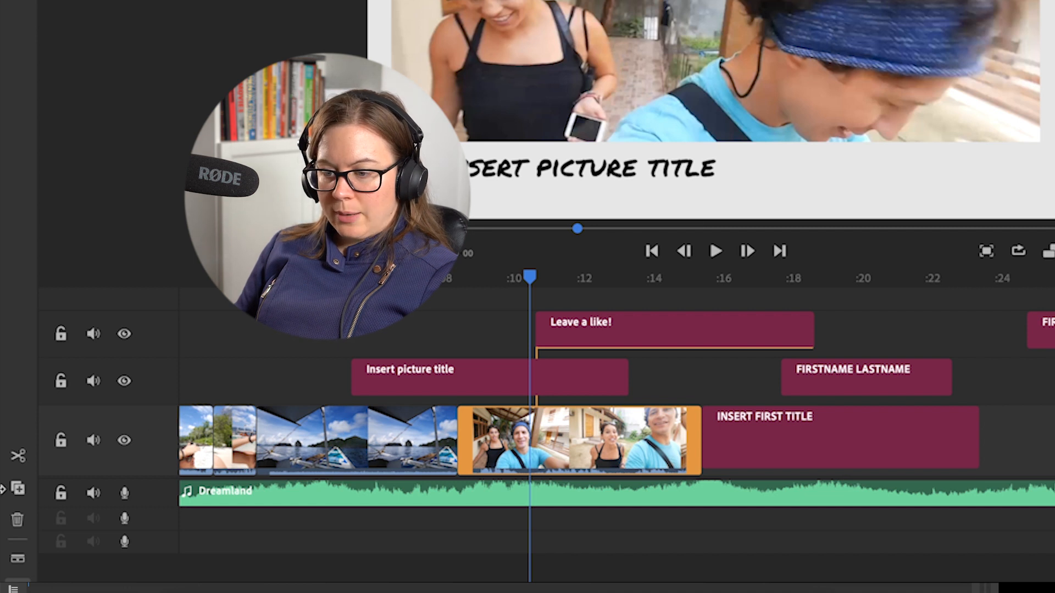
pyautogui.click(17, 563)
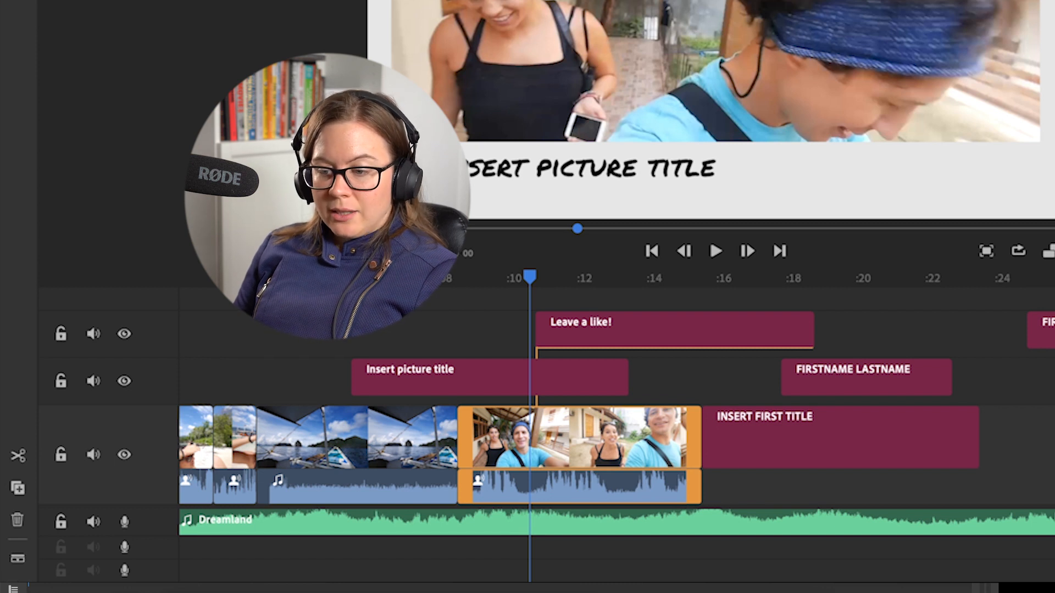
# - Try hiding the track controls beside the timeline and show them again
pyautogui.click(13, 589)
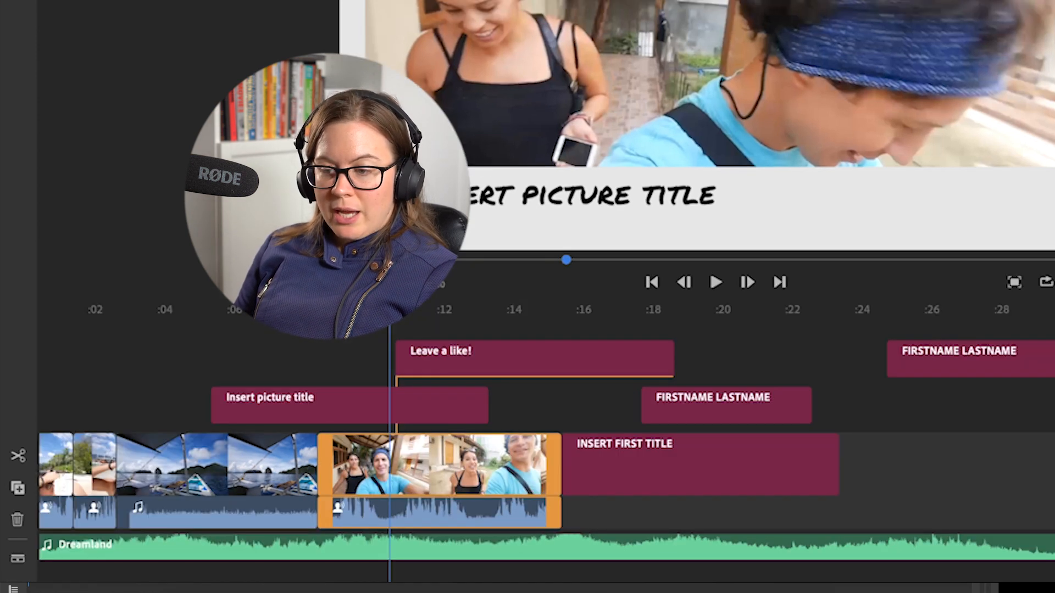
pyautogui.click(13, 589)
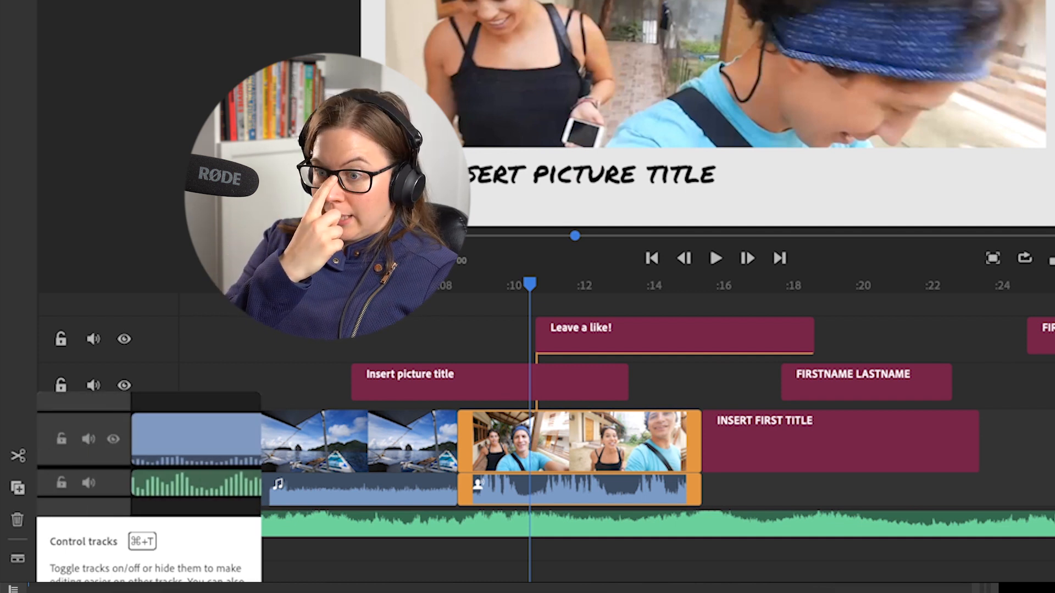
pyautogui.click(13, 588)
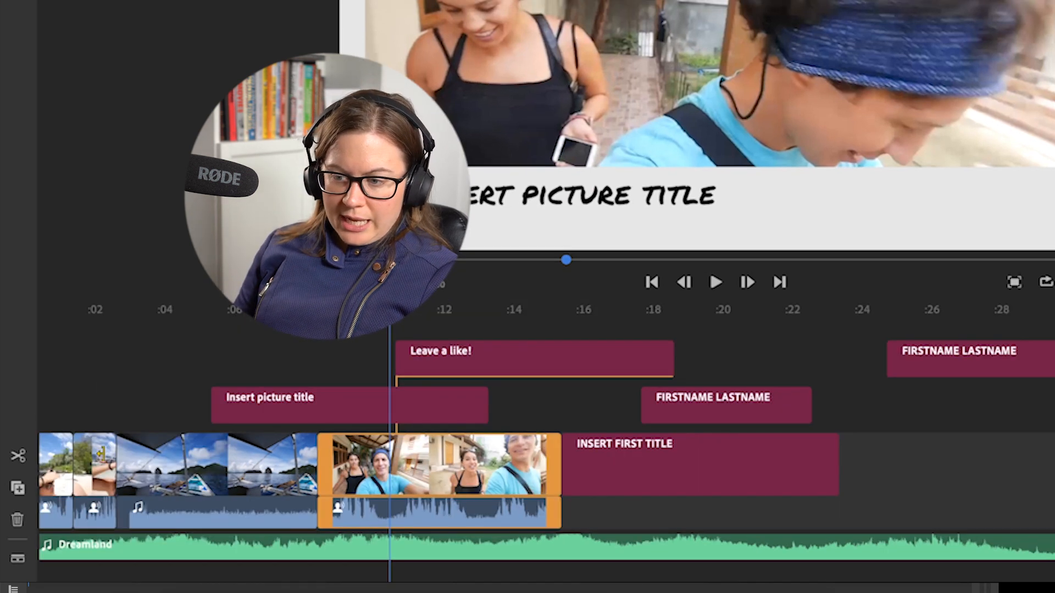
pyautogui.click(15, 589)
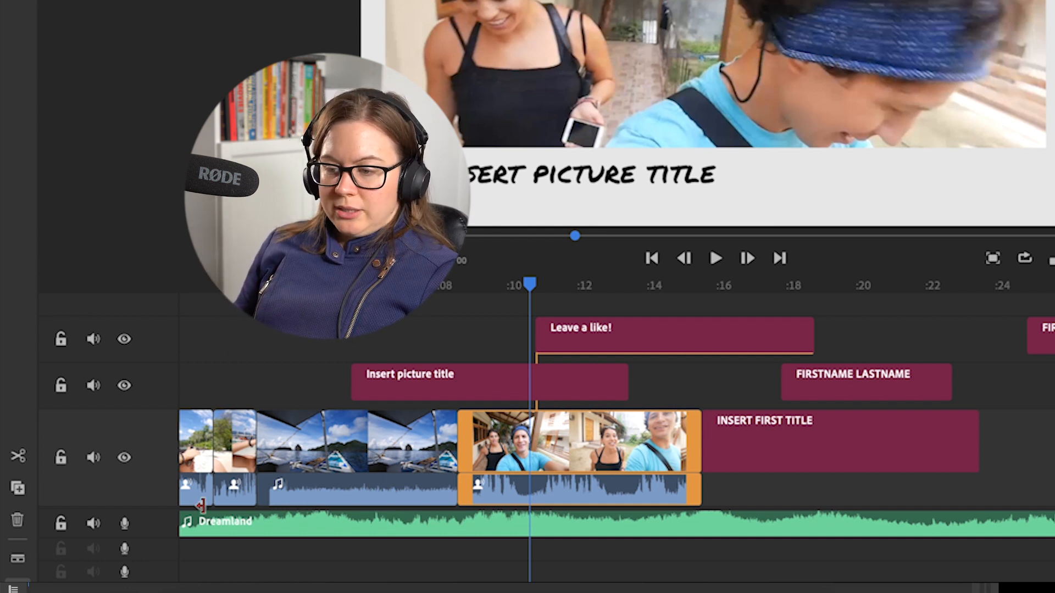
# - Examine the expanded audio waveforms and audio-type icons of the individual clips on the main track
pyautogui.click(255, 534)
pyautogui.click(309, 502)
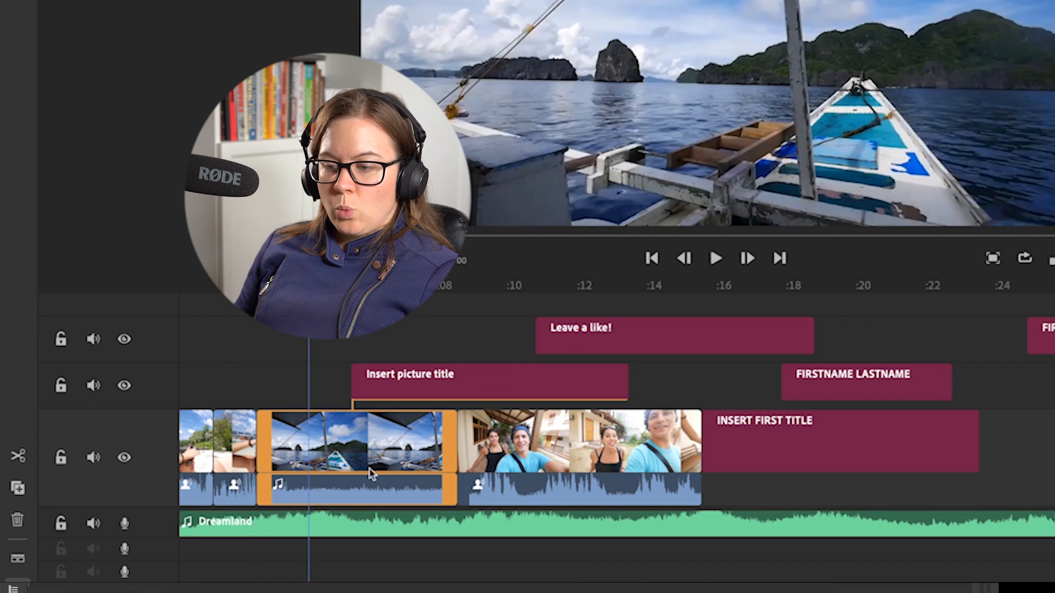
pyautogui.click(502, 432)
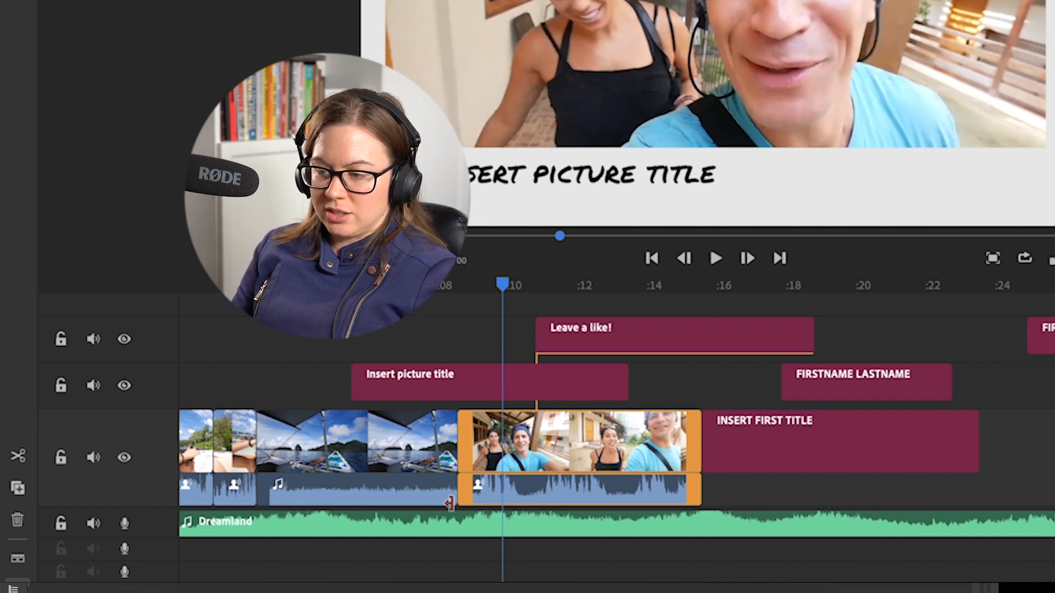
pyautogui.click(436, 519)
pyautogui.click(510, 491)
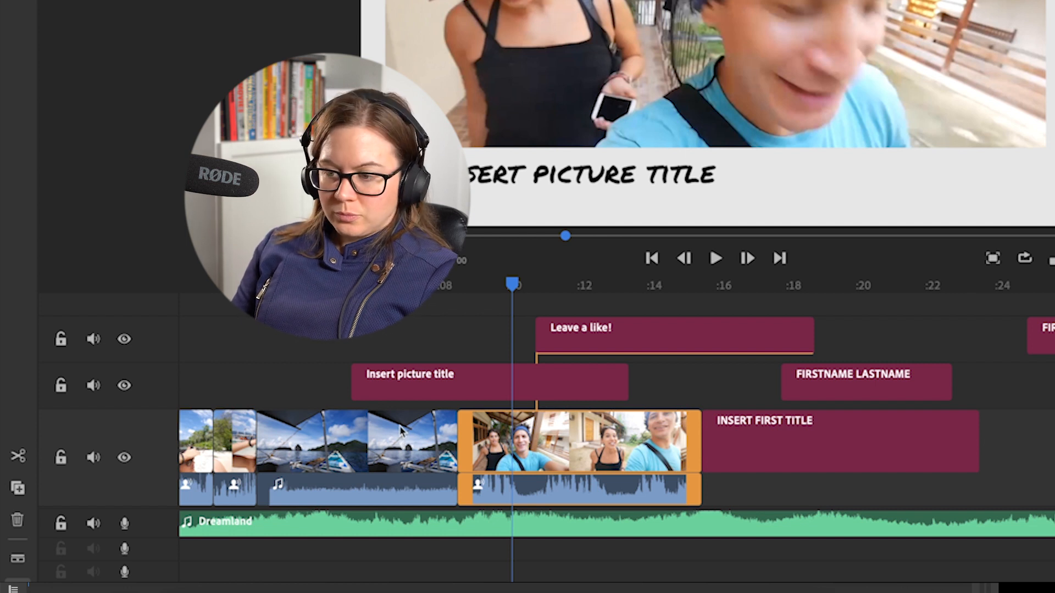
pyautogui.click(231, 486)
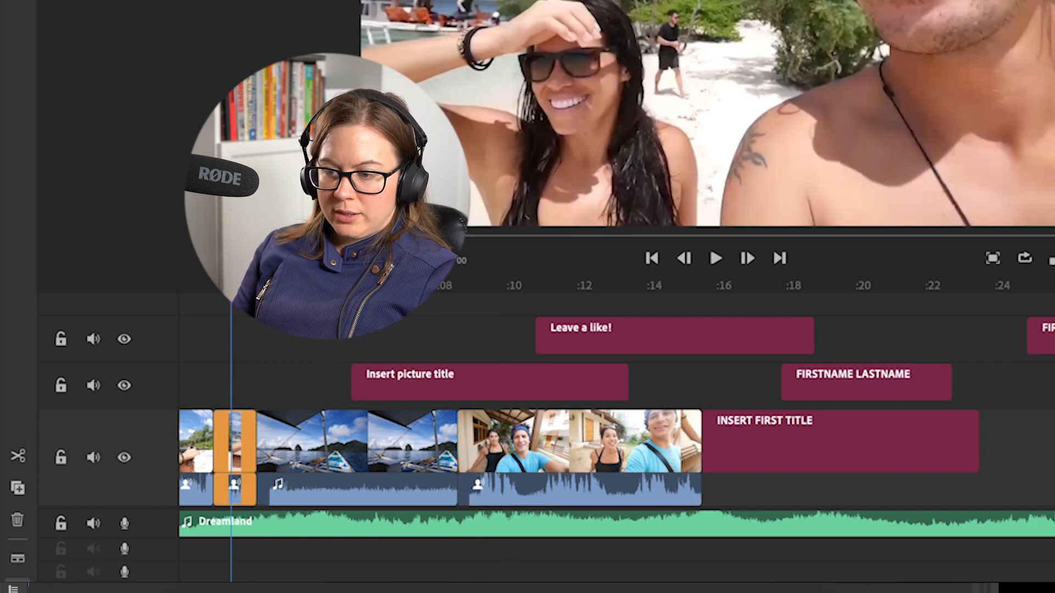
pyautogui.click(272, 456)
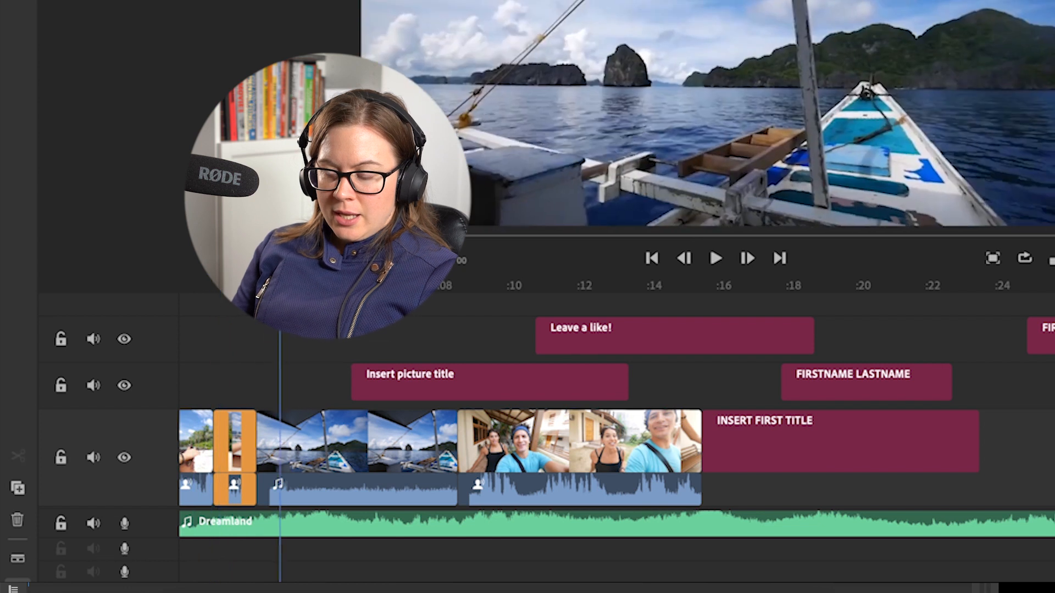
# - Try inserting the Insert picture title clip into the main track between the boat view and the following clip
pyautogui.click(397, 389)
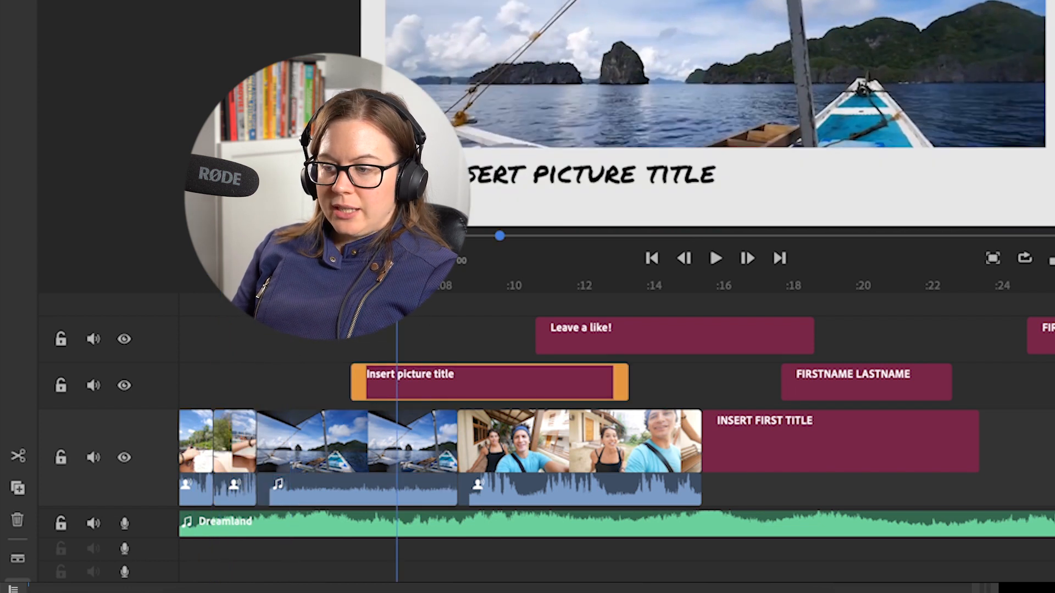
pyautogui.click(422, 286)
pyautogui.moveTo(432, 386); pyautogui.dragTo(535, 449)
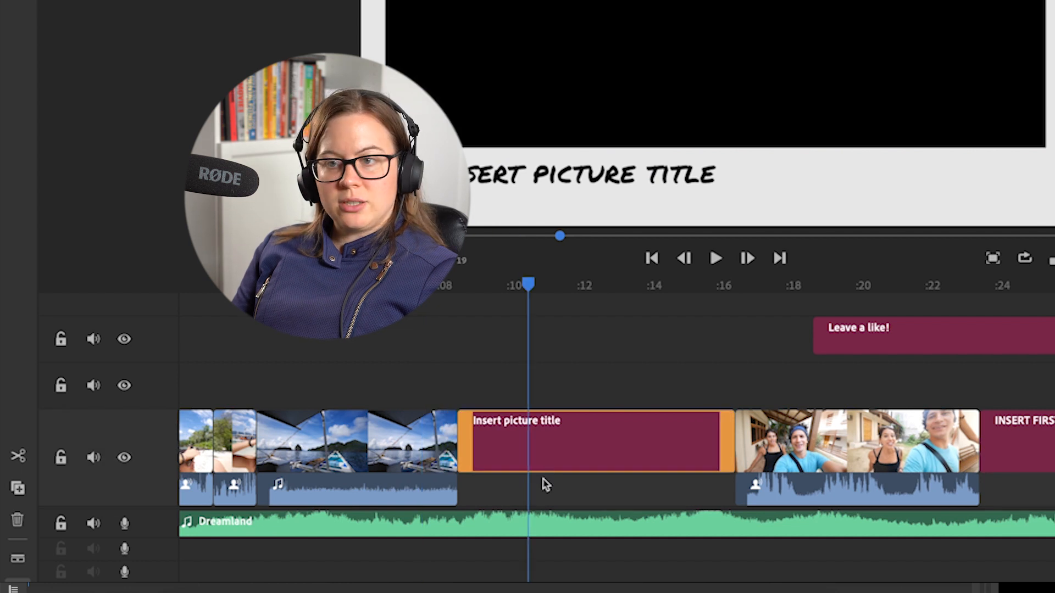
pyautogui.moveTo(528, 284); pyautogui.dragTo(767, 311)
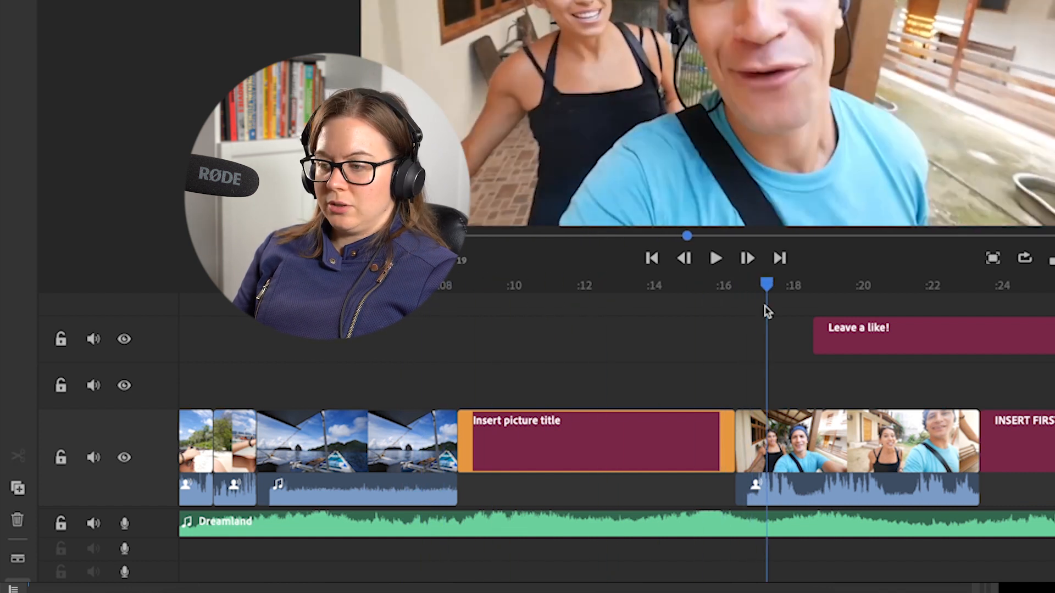
# - Move the Insert picture title clip to the overlay track above the clip after the boat view, and shift "Leave a like!" further along the timeline
pyautogui.moveTo(621, 423); pyautogui.dragTo(624, 404)
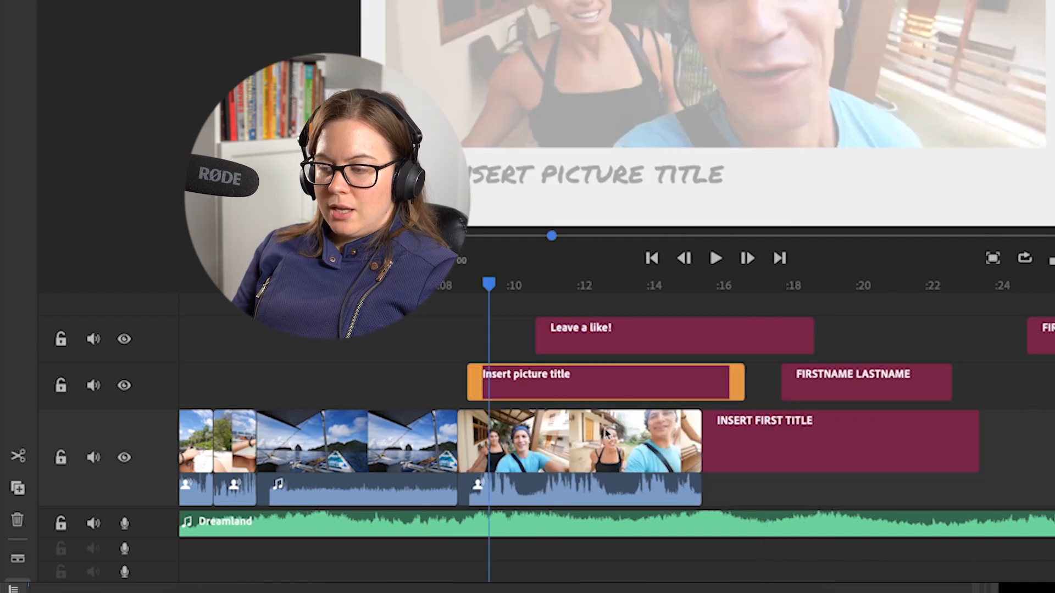
pyautogui.moveTo(631, 331); pyautogui.dragTo(1053, 376)
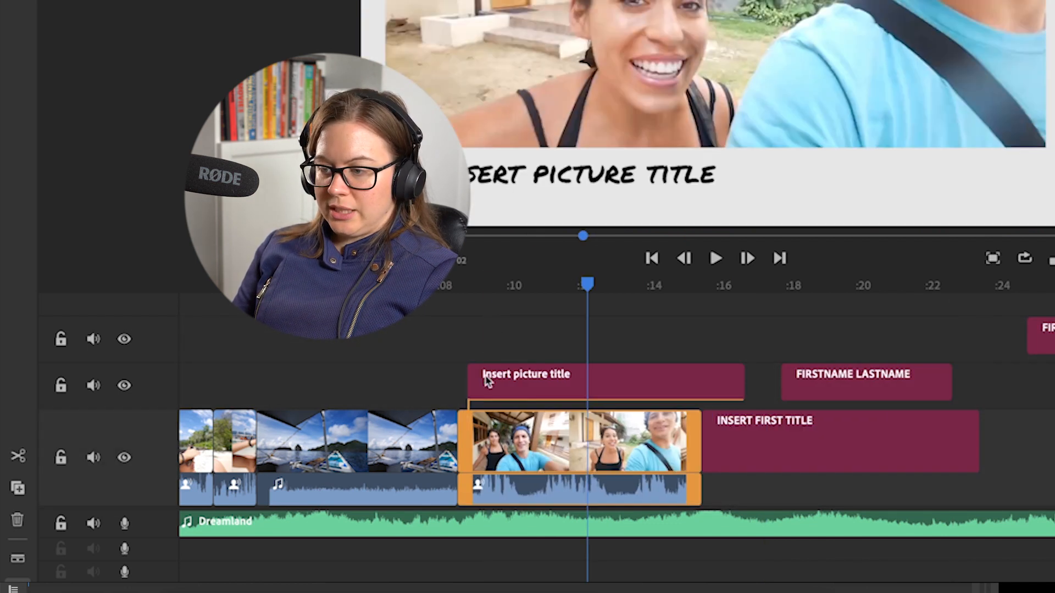
# - Extend the Insert picture title clip to span from the timeline start to the end of the couple clip, and check it over the boat view
pyautogui.moveTo(486, 381); pyautogui.dragTo(102, 379)
pyautogui.moveTo(737, 384); pyautogui.dragTo(692, 382)
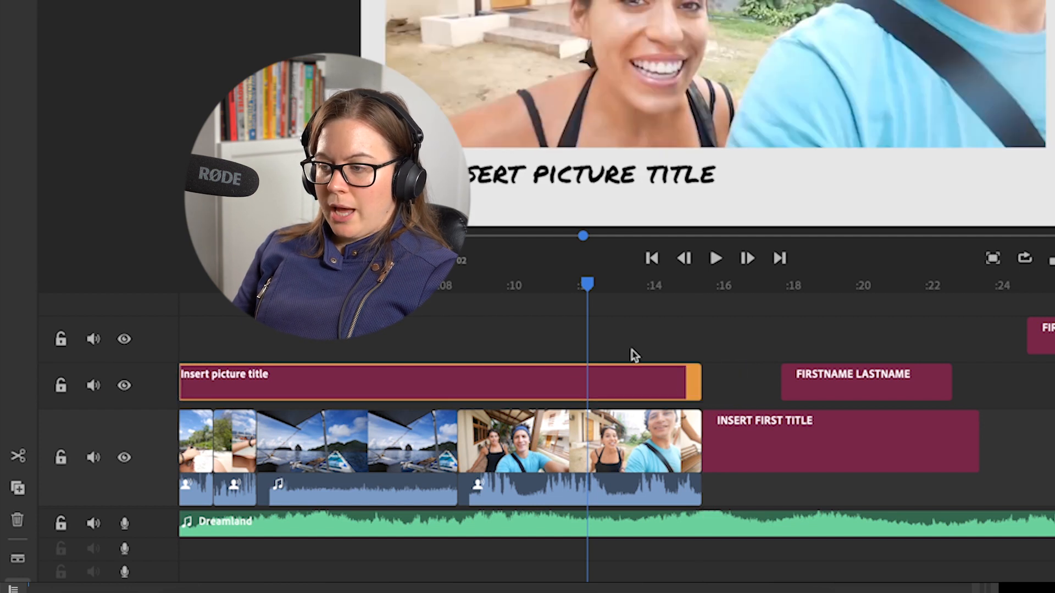
pyautogui.moveTo(588, 282); pyautogui.dragTo(303, 284)
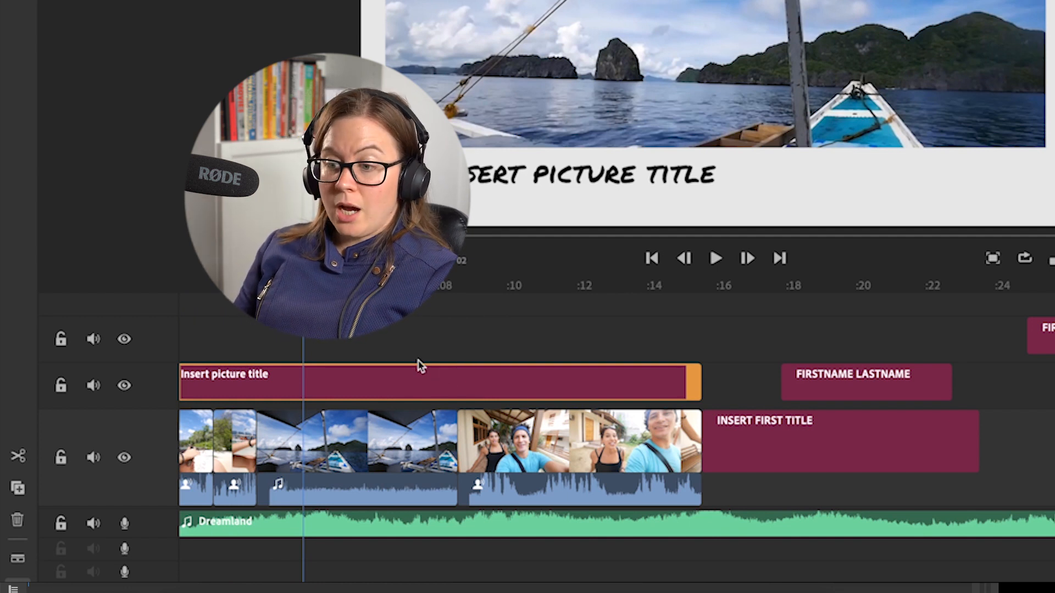
pyautogui.moveTo(303, 285); pyautogui.dragTo(334, 285)
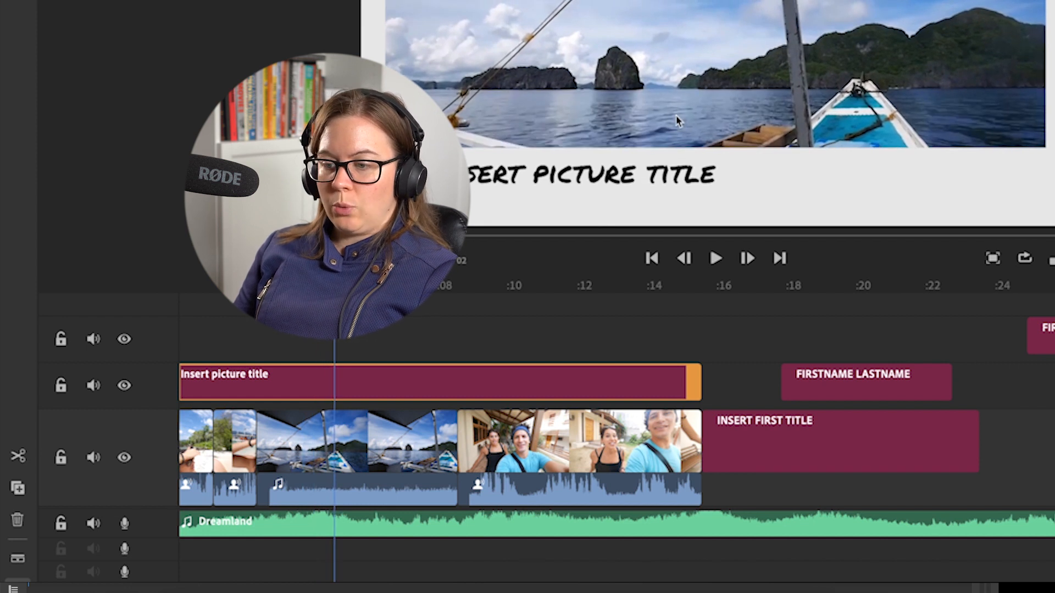
# - Try hiding the visuals of the overlay track with the Insert picture title clip, and show them again
pyautogui.click(125, 387)
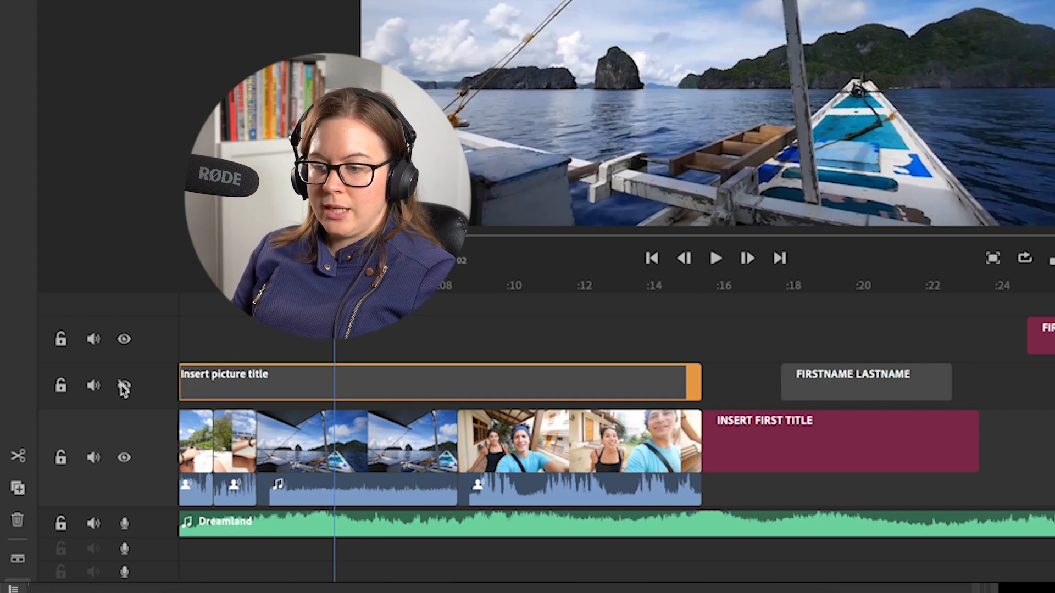
pyautogui.click(124, 388)
pyautogui.click(124, 388)
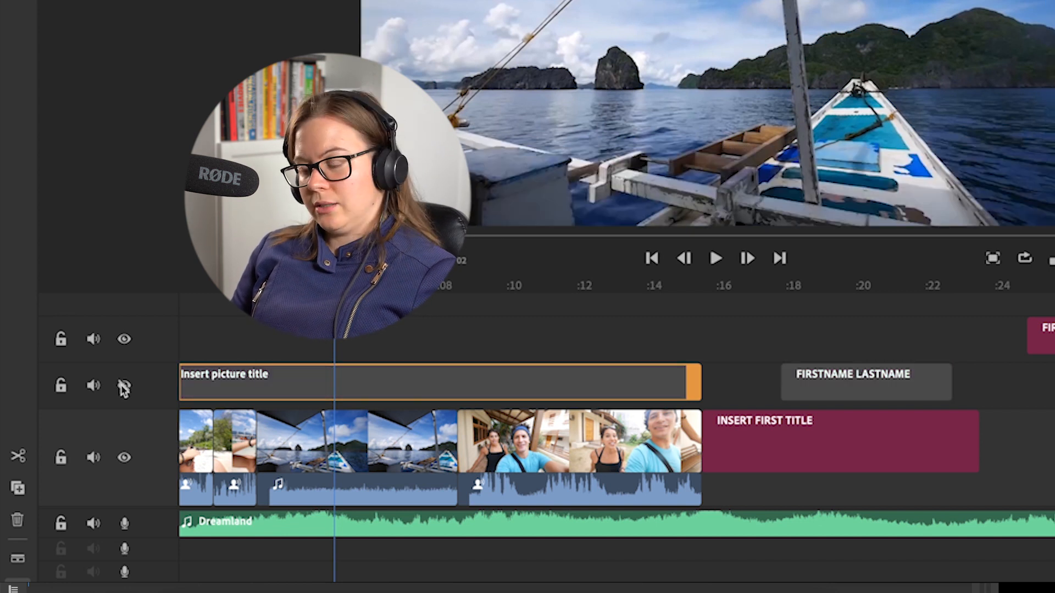
pyautogui.click(124, 388)
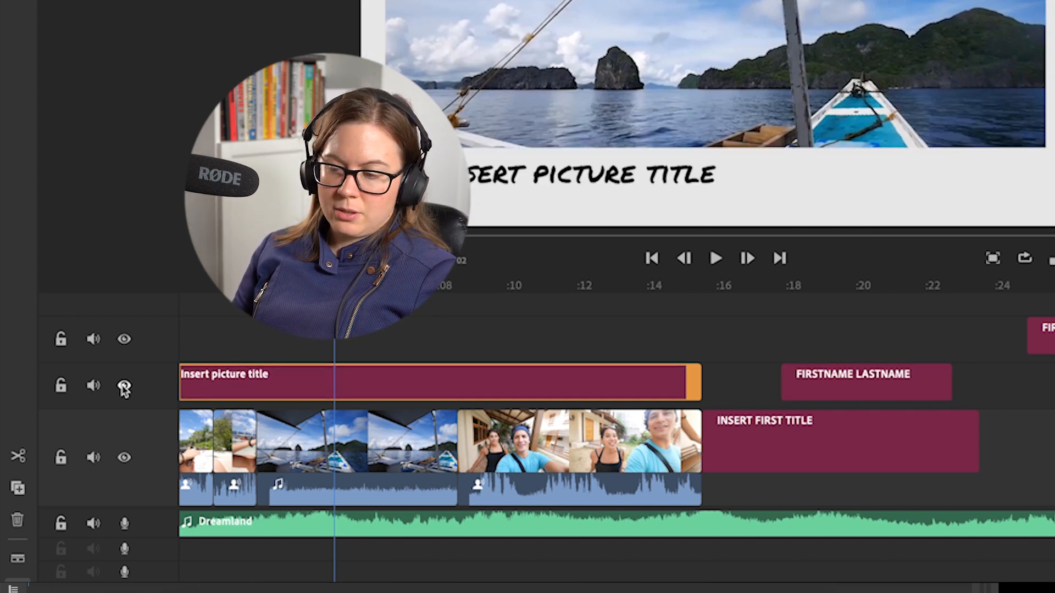
# - Select the boat clip, try muting the main track's audio, and unmute it again
pyautogui.click(277, 421)
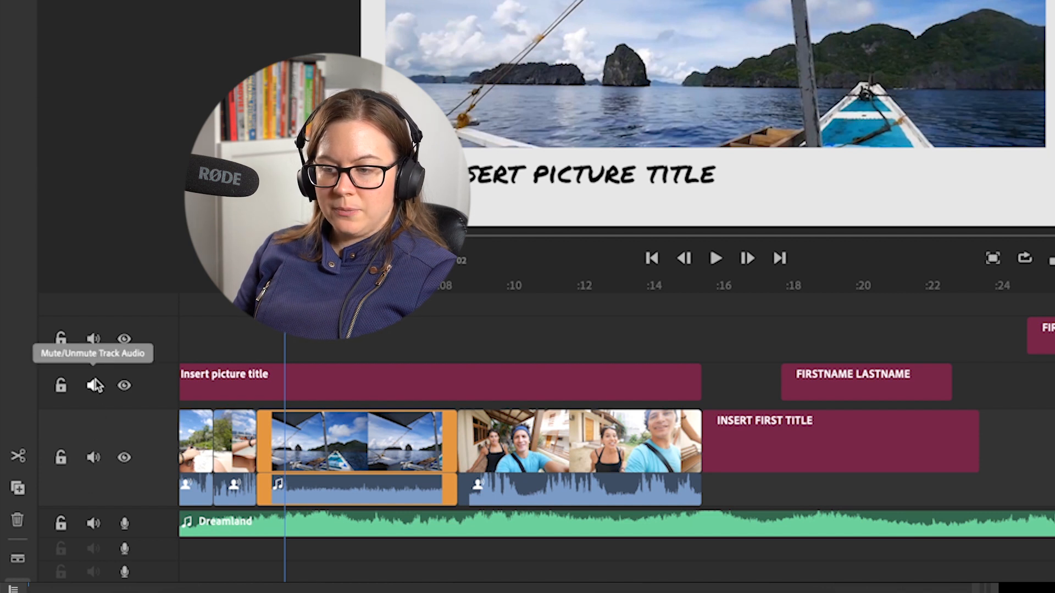
pyautogui.click(89, 456)
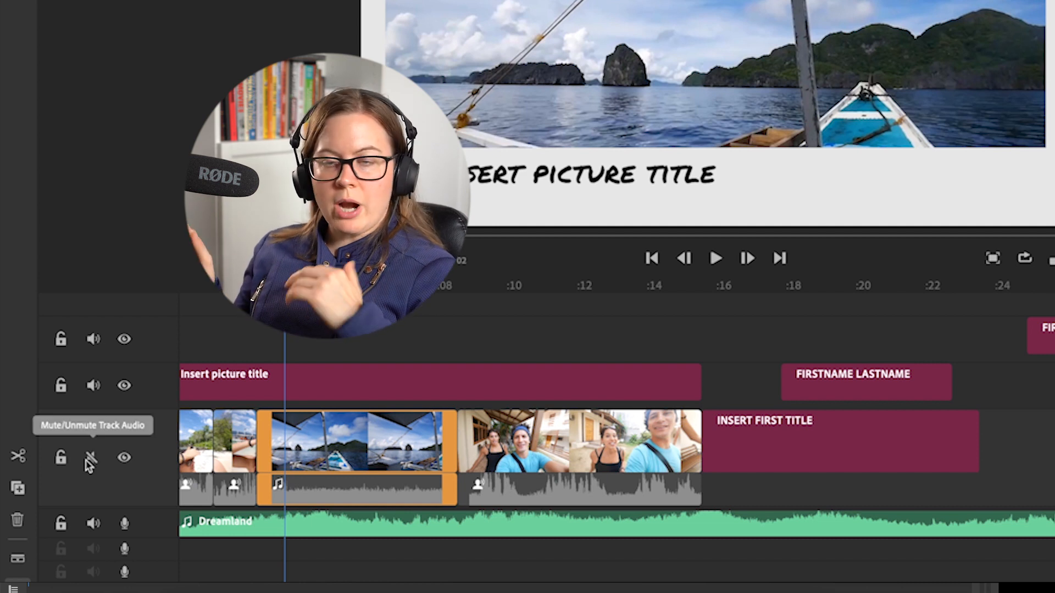
pyautogui.click(88, 459)
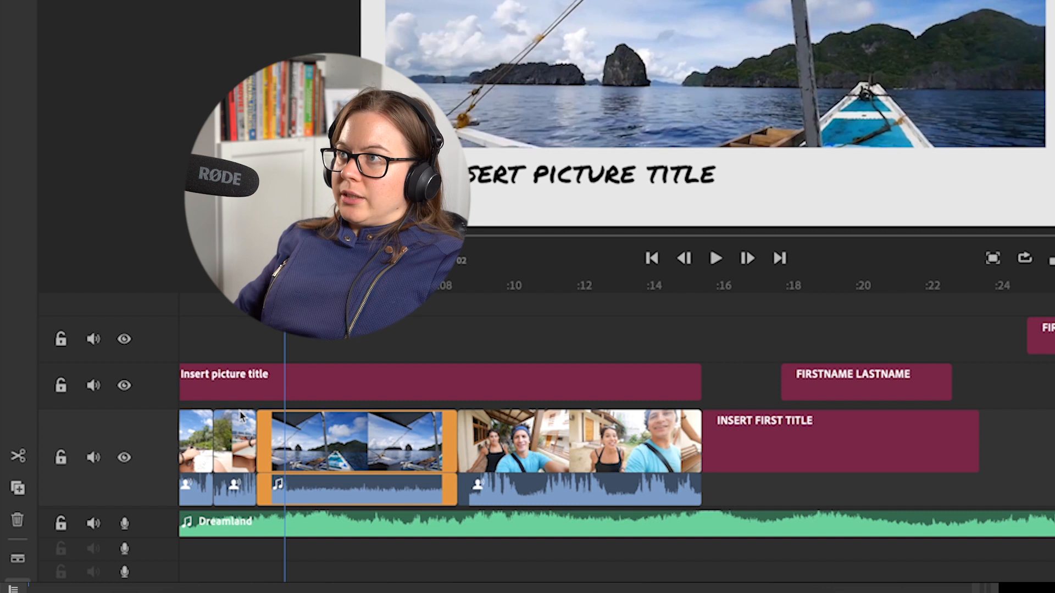
# - Lock the overlay track holding the Insert picture title clip, try moving that clip, and unlock the track
pyautogui.click(61, 385)
pyautogui.moveTo(424, 393); pyautogui.dragTo(356, 378)
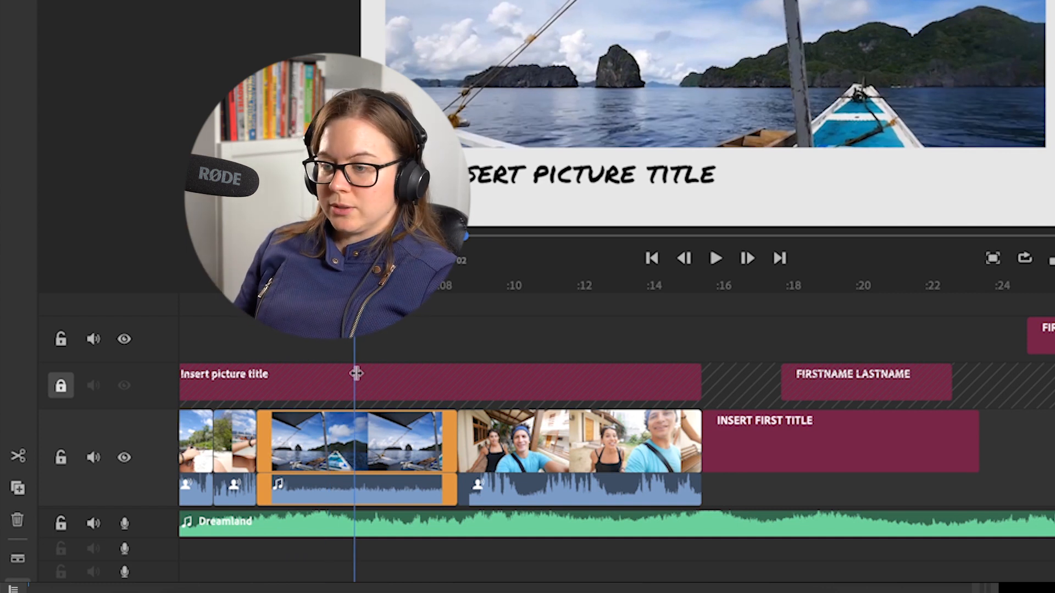
pyautogui.click(60, 387)
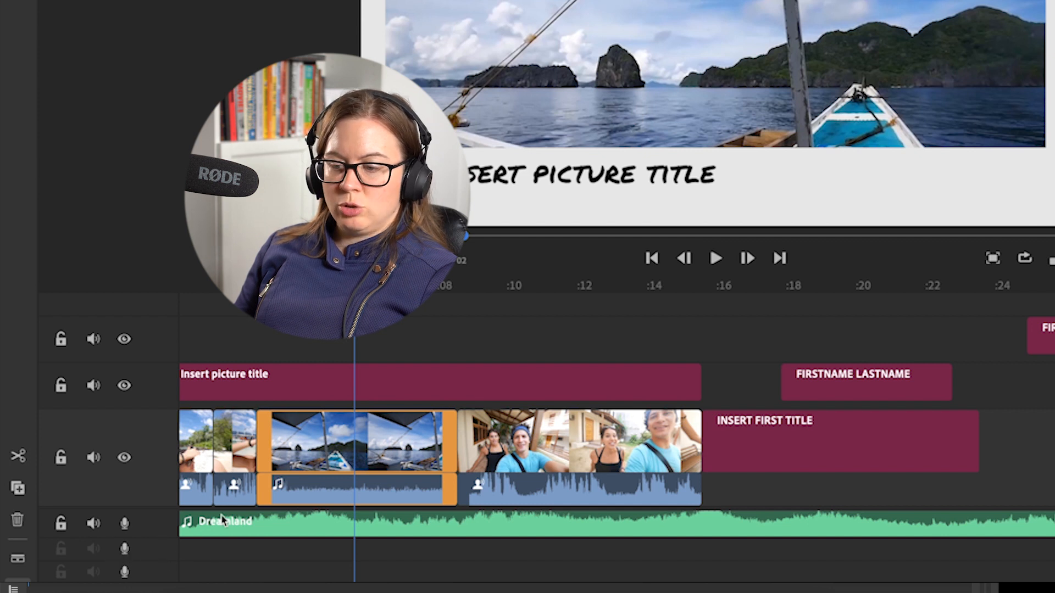
# - Try targeting the empty audio track below Dreamland for recording at about 3 seconds, and dismiss the alert
pyautogui.click(269, 528)
pyautogui.click(280, 547)
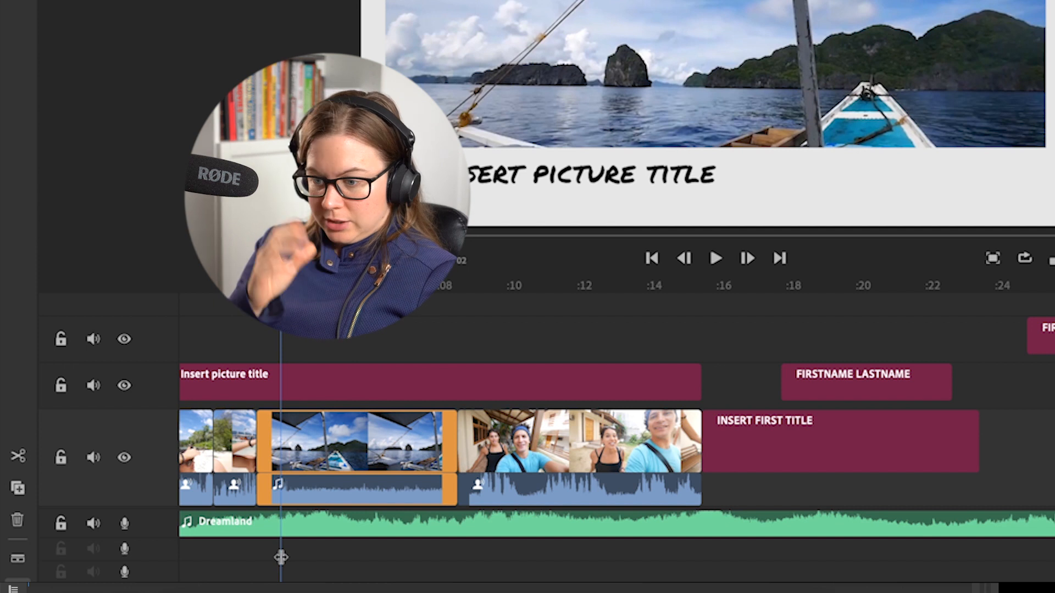
pyautogui.click(124, 549)
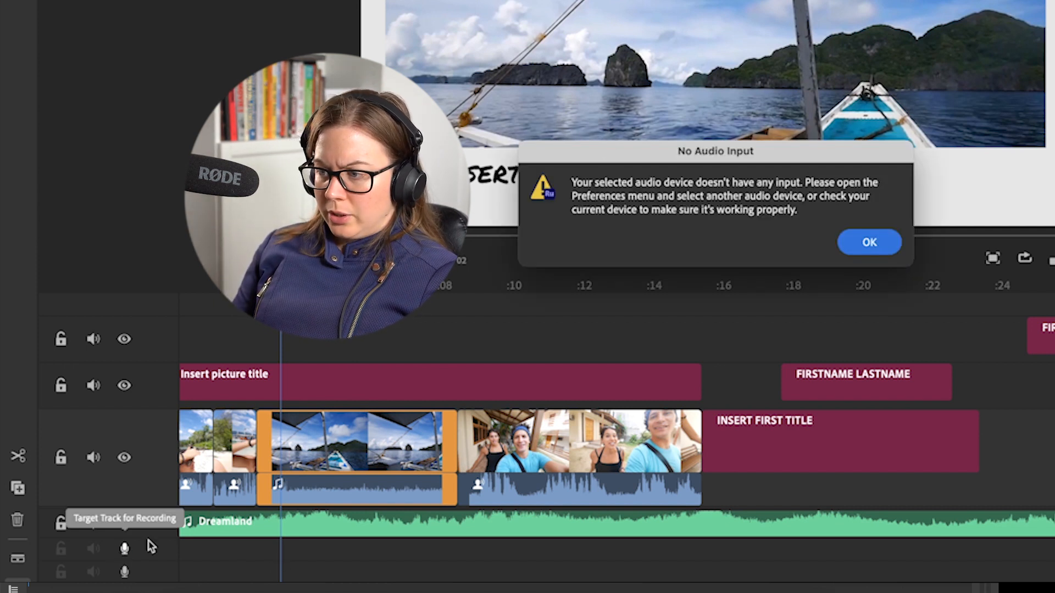
pyautogui.click(869, 242)
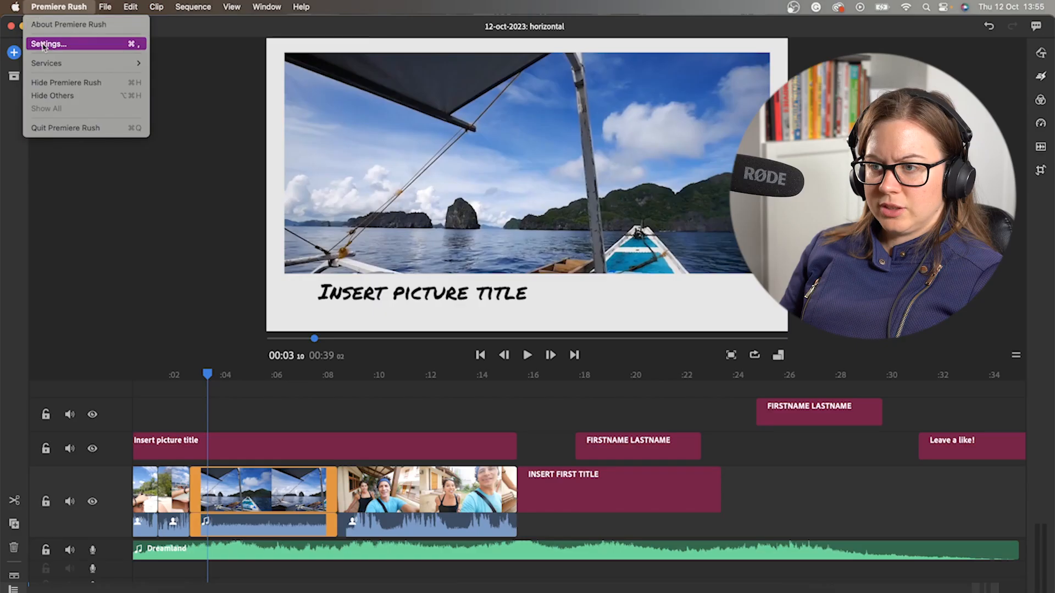
# - Set the audio input device to USB3.0 HD Audio Capture in the application preferences
pyautogui.click(41, 42)
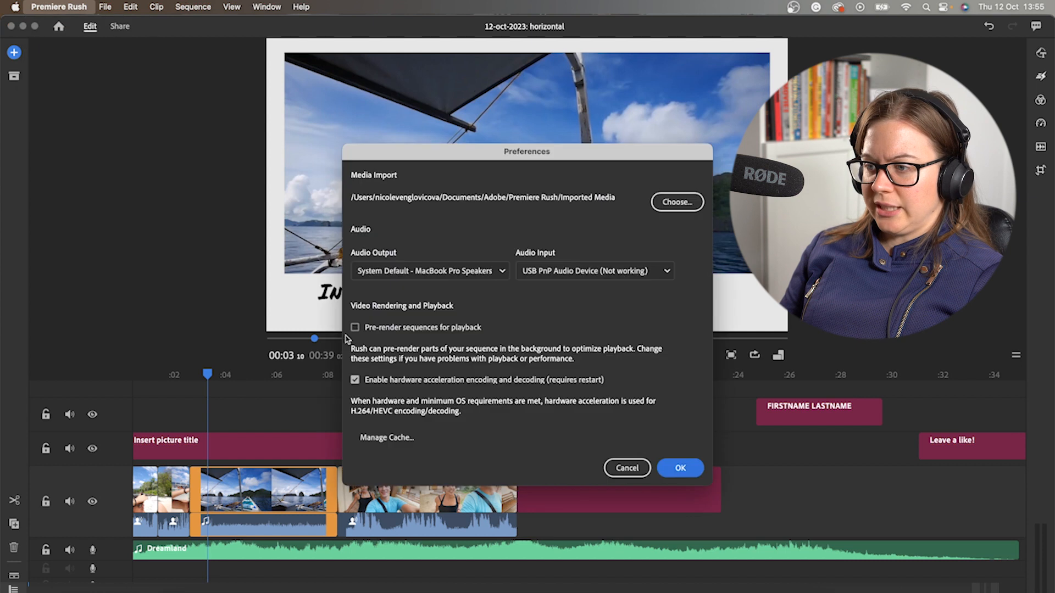
pyautogui.click(406, 271)
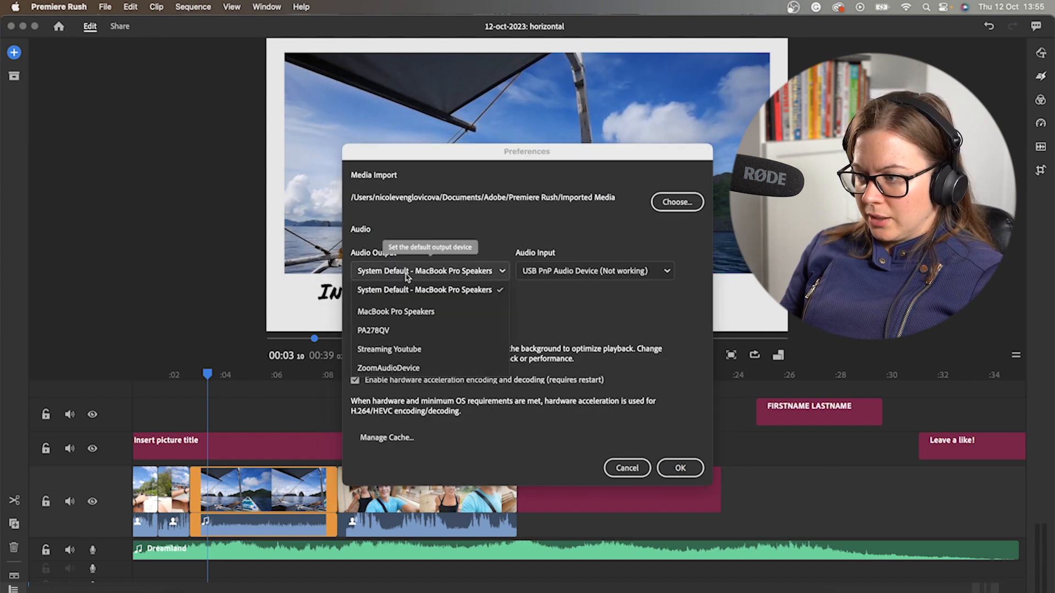
pyautogui.click(538, 272)
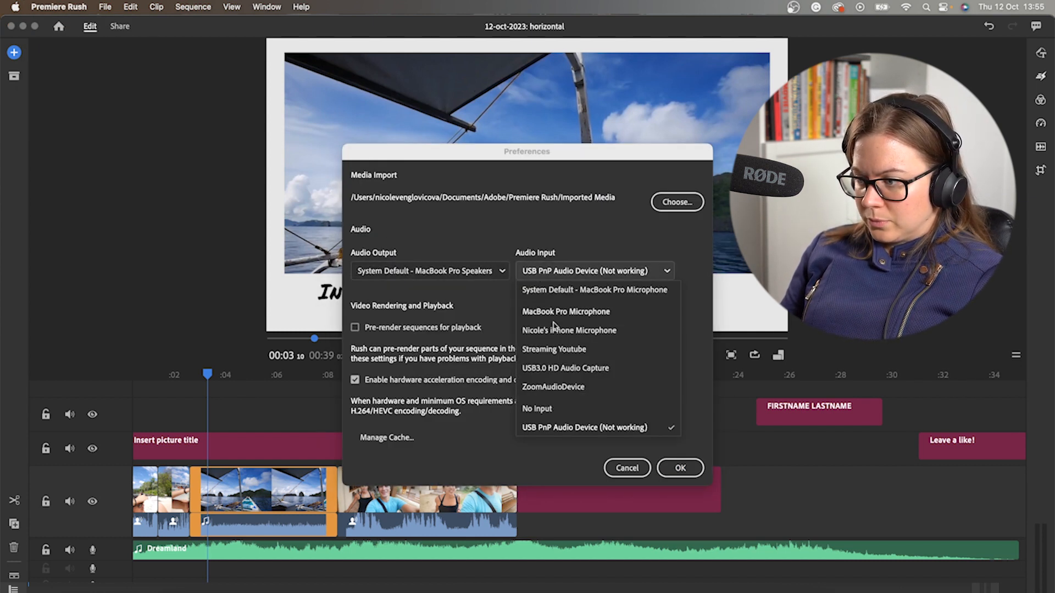
pyautogui.click(566, 368)
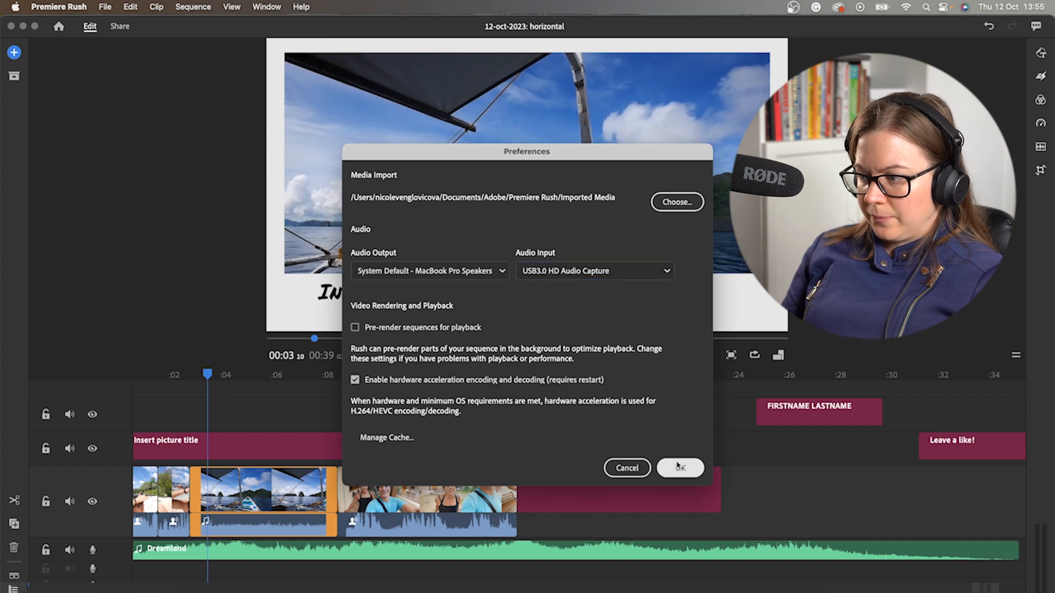
pyautogui.click(680, 467)
# - Record a voiceover on the empty audio track below Dreamland from about 3 to 9 seconds, allowing microphone access
pyautogui.click(92, 572)
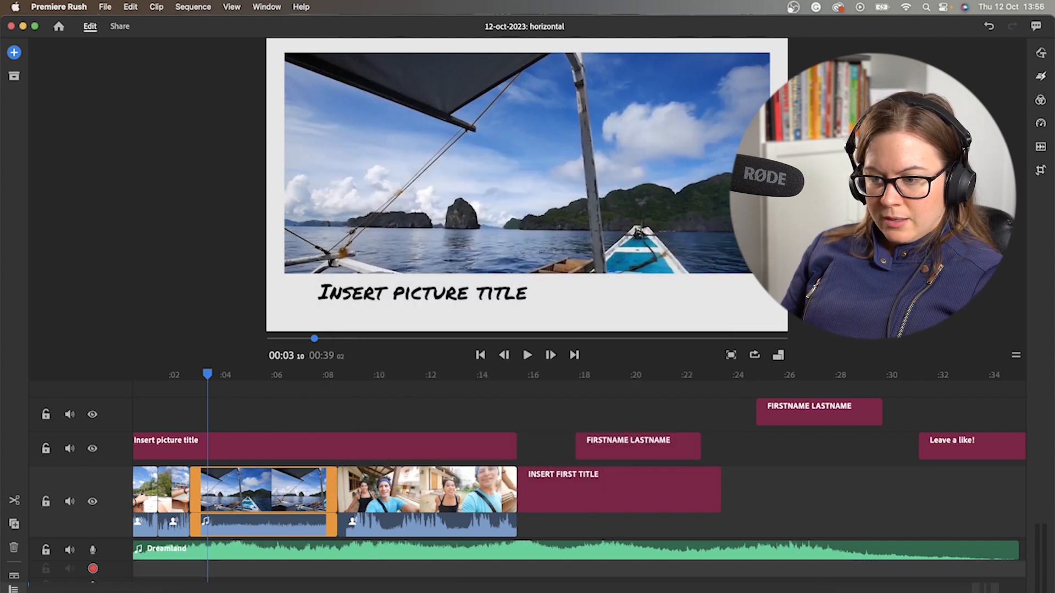
pyautogui.click(93, 571)
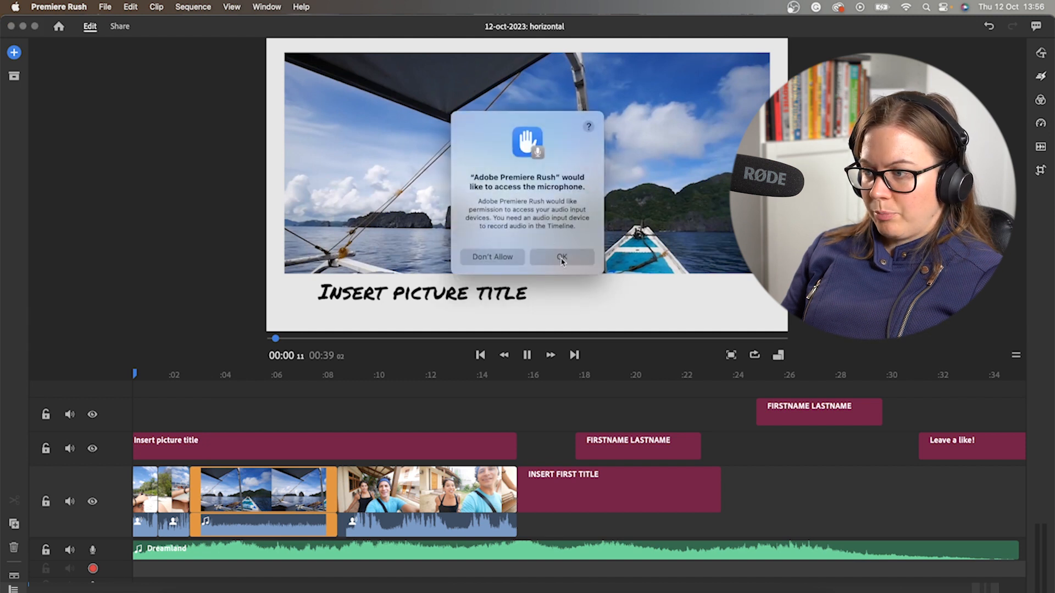
pyautogui.click(562, 259)
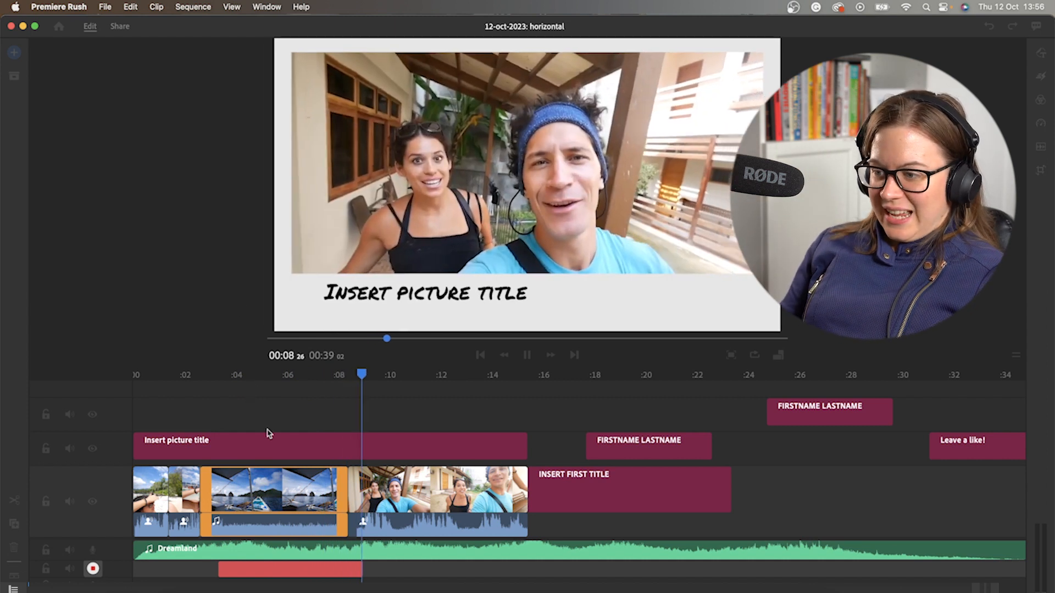
pyautogui.press('space')
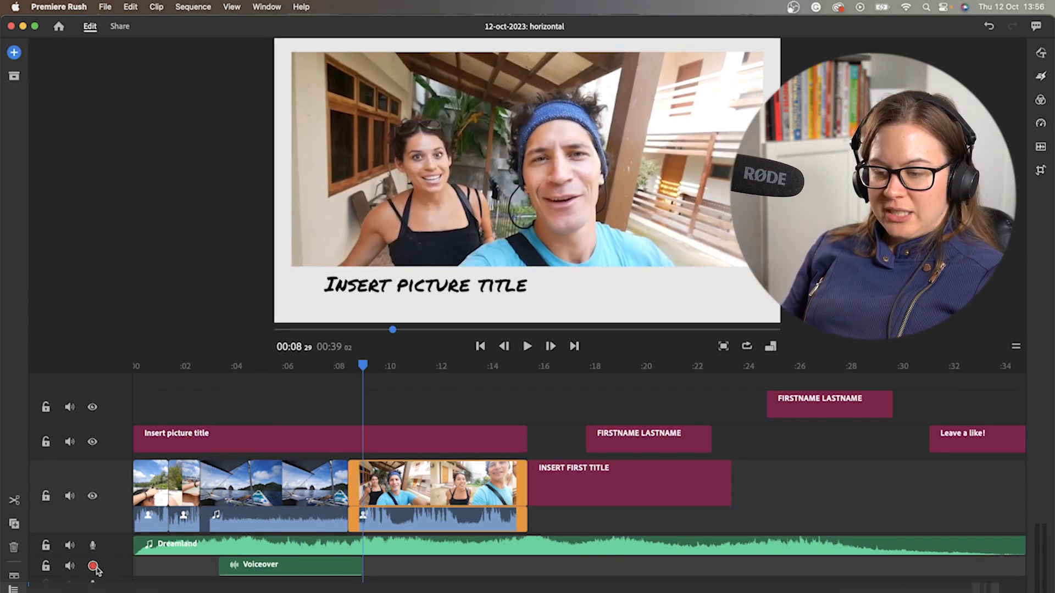
# - Move "Leave a like!" to the top overlay track at about 50 seconds and shift the upper FIRSTNAME LASTNAME title to about 30 seconds
pyautogui.moveTo(214, 366); pyautogui.dragTo(231, 367)
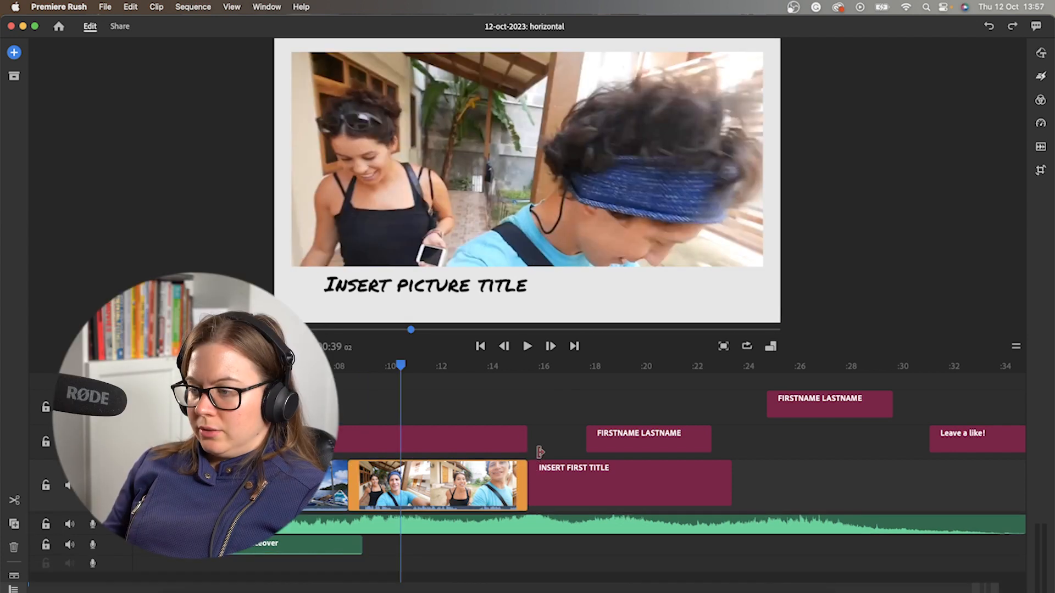
pyautogui.moveTo(522, 367); pyautogui.dragTo(631, 370)
pyautogui.press('-')
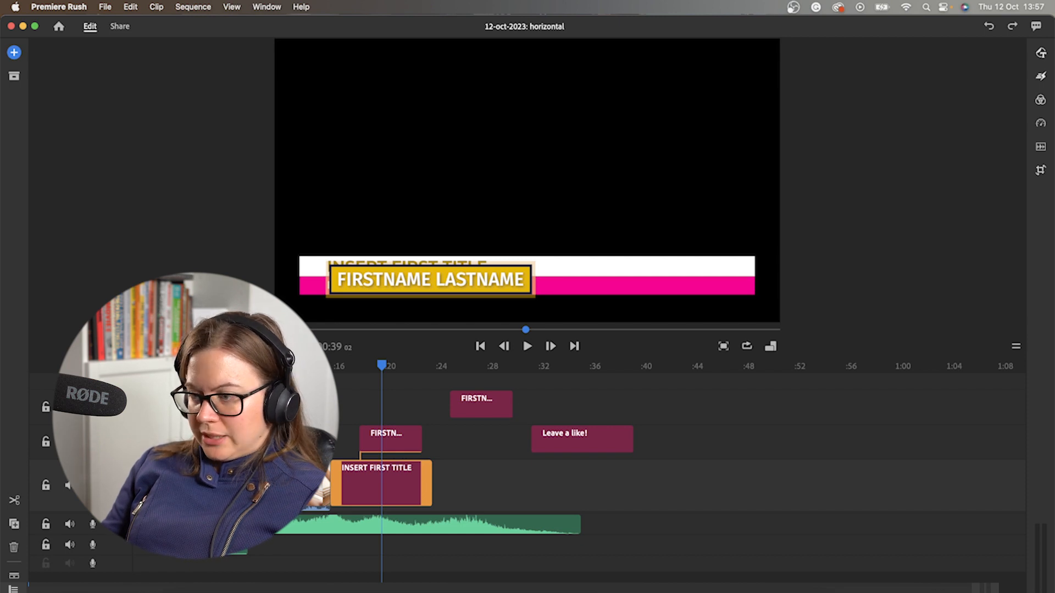
pyautogui.moveTo(383, 366); pyautogui.dragTo(477, 386)
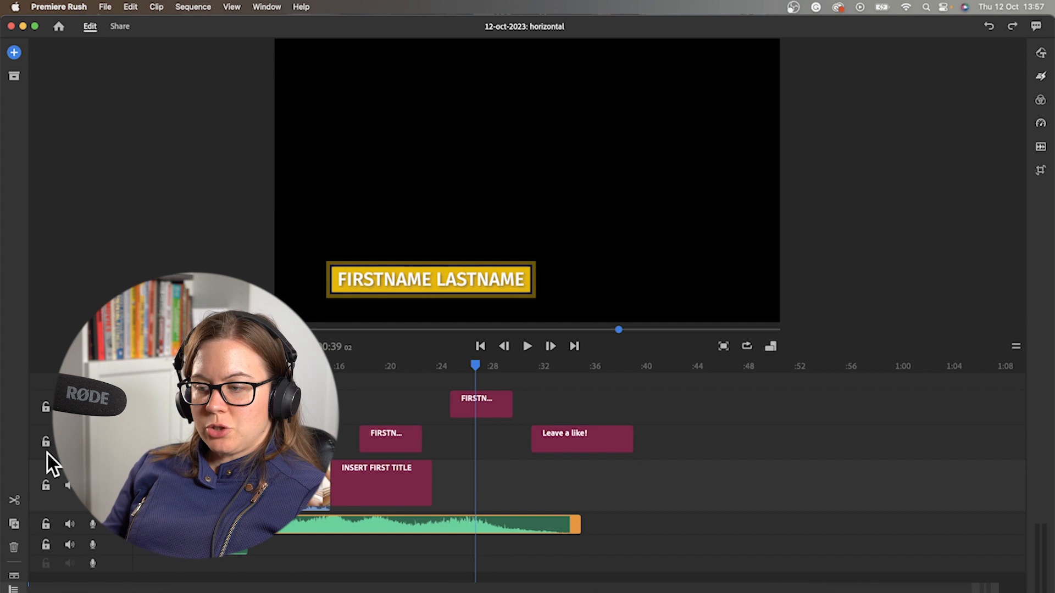
pyautogui.moveTo(569, 440); pyautogui.dragTo(808, 409)
pyautogui.click(567, 434)
pyautogui.moveTo(492, 416); pyautogui.dragTo(560, 416)
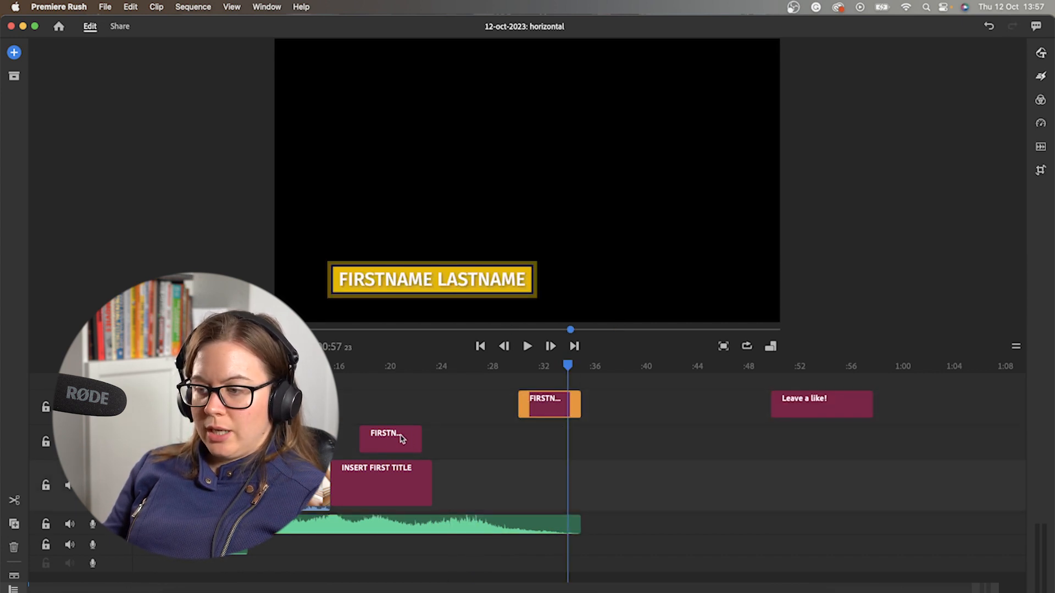
# - Examine how the lower FIRSTNAME LASTNAME title is linked to the INSERT FIRST TITLE clip on the main track
pyautogui.click(367, 490)
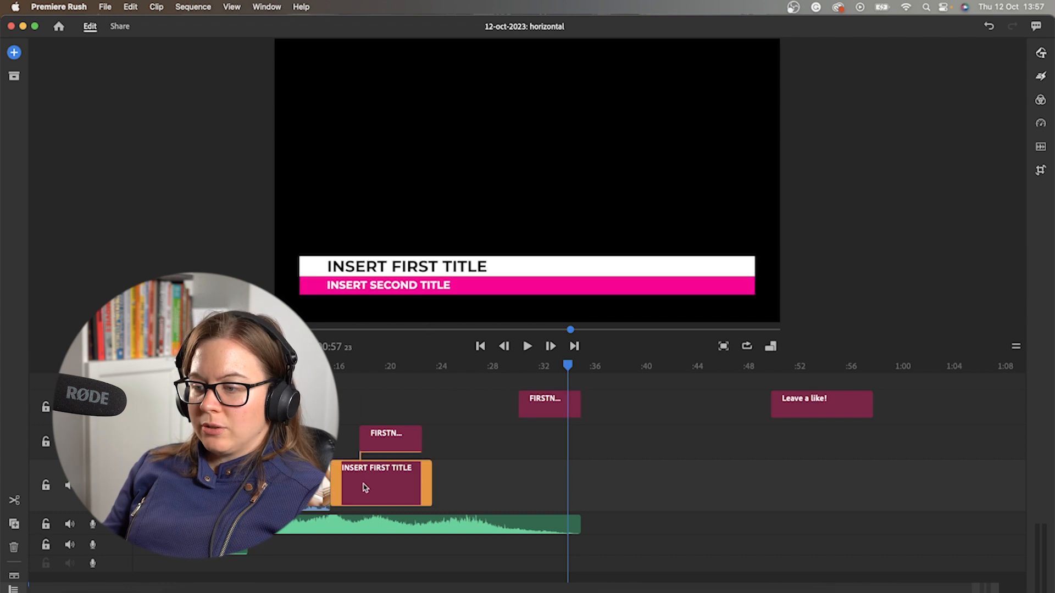
pyautogui.moveTo(386, 482); pyautogui.dragTo(524, 494)
pyautogui.click(411, 401)
pyautogui.click(380, 479)
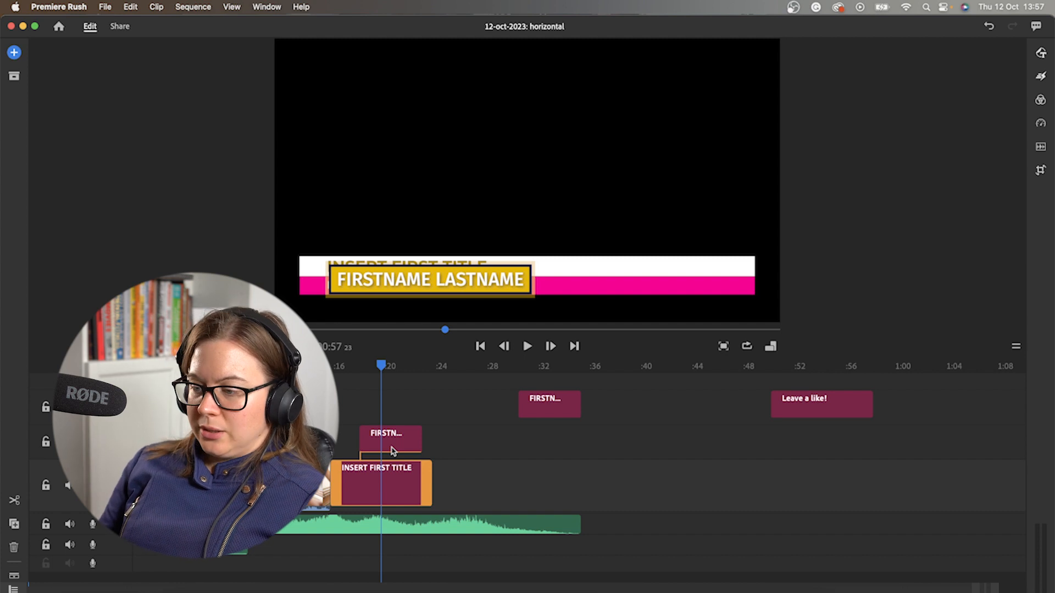
pyautogui.moveTo(367, 479)
pyautogui.mouseDown()
pyautogui.moveTo(440, 456)
pyautogui.moveTo(416, 397)
pyautogui.moveTo(370, 473)
pyautogui.mouseUp()
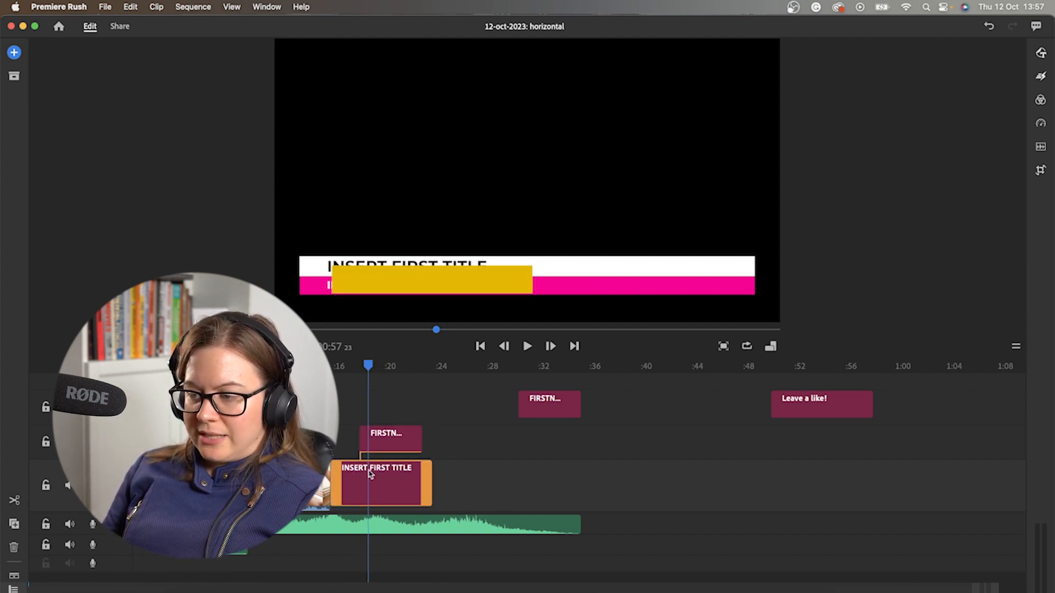
pyautogui.click(382, 441)
pyautogui.click(378, 470)
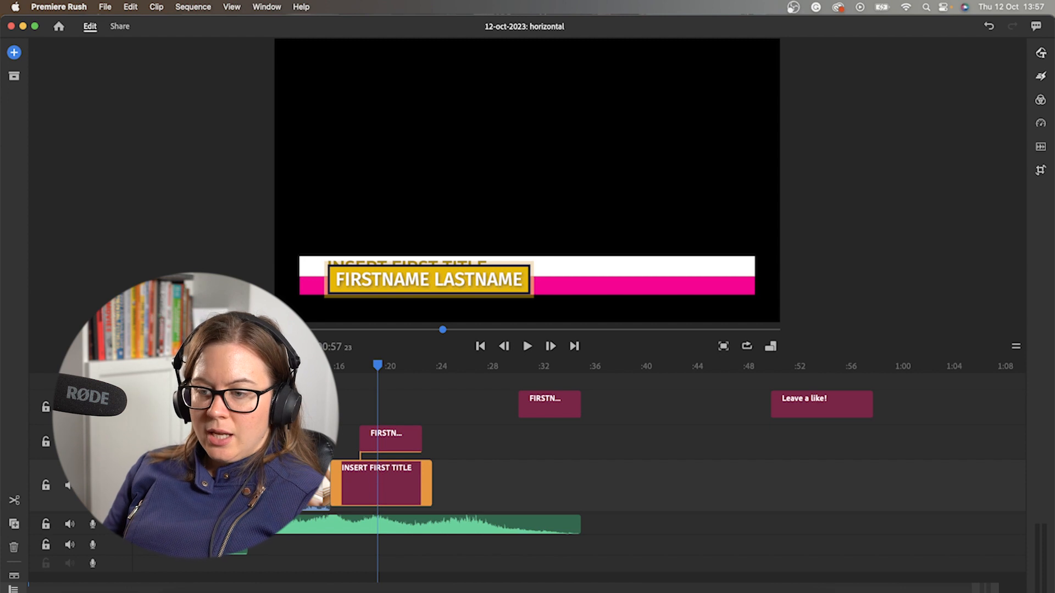
# - Delete INSERT FIRST TITLE from the main track while the lower overlay track is locked, unlock that track, and check the remaining titles
pyautogui.click(45, 443)
pyautogui.moveTo(414, 434); pyautogui.dragTo(252, 406)
pyautogui.click(46, 442)
pyautogui.click(380, 442)
pyautogui.click(432, 411)
pyautogui.click(695, 413)
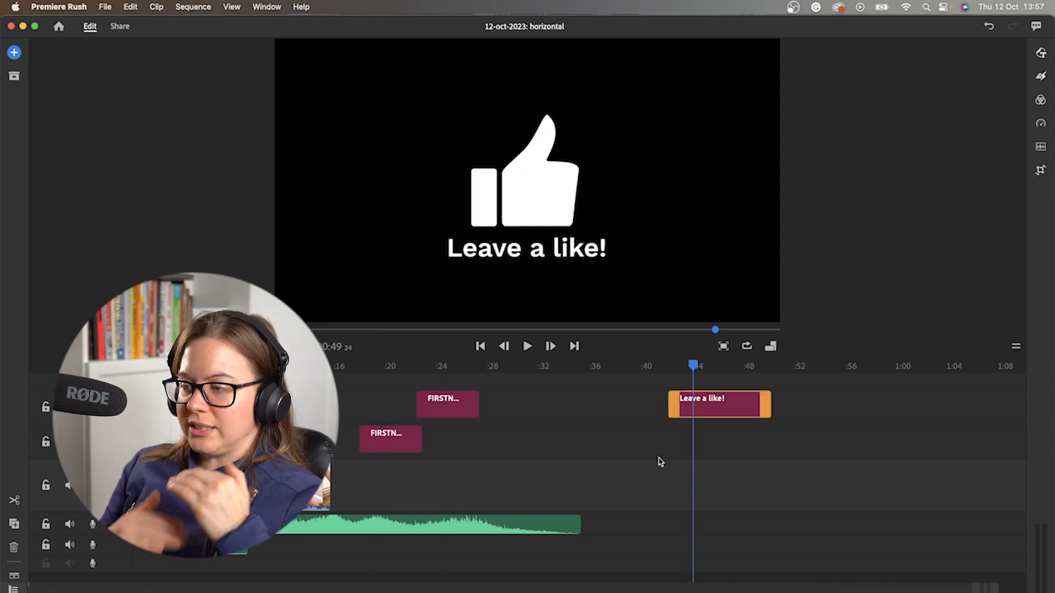
# - Open the Graphics settings with no clip selected and place the playhead at about 38 seconds, before "Leave a like!"
pyautogui.click(604, 446)
pyautogui.click(633, 366)
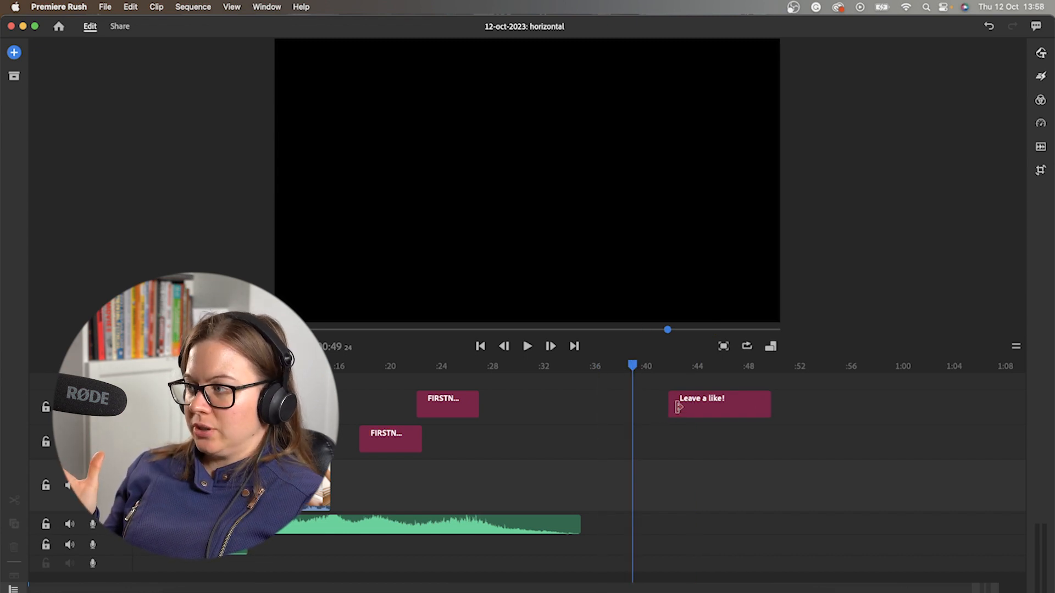
pyautogui.click(1041, 53)
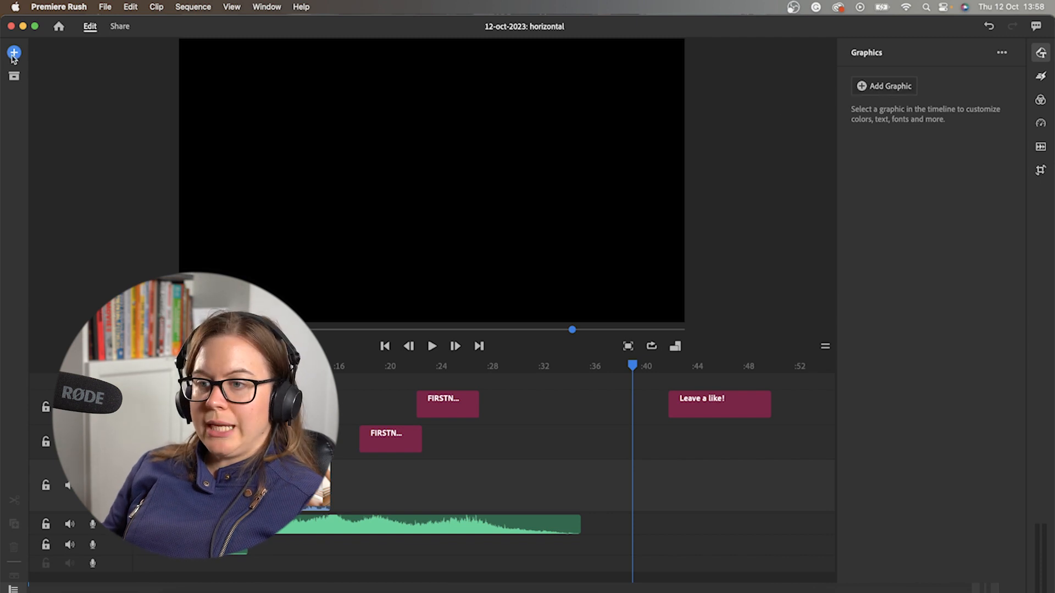
pyautogui.click(14, 54)
pyautogui.click(783, 151)
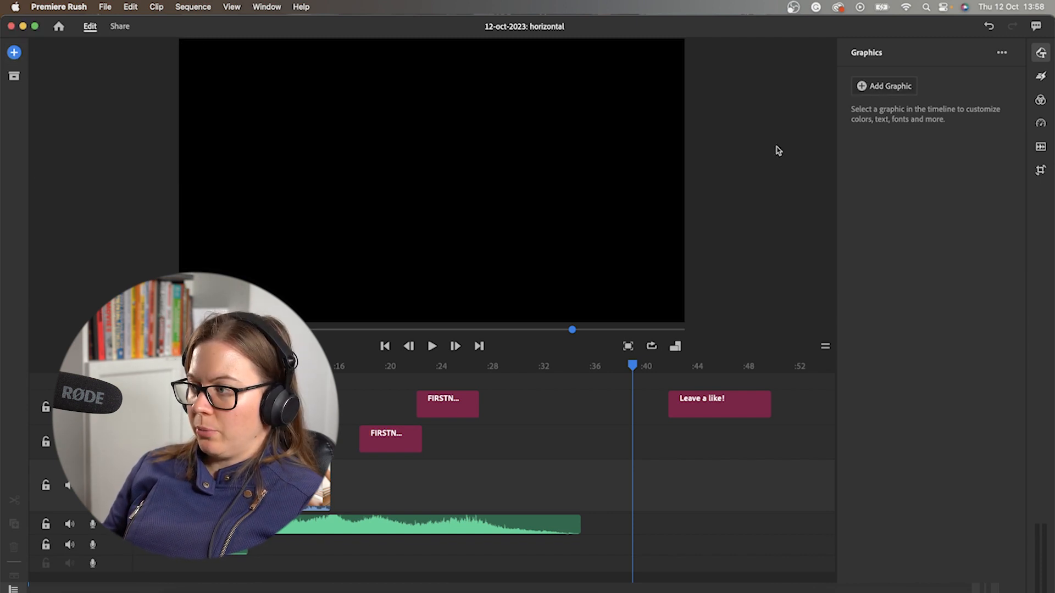
pyautogui.click(623, 435)
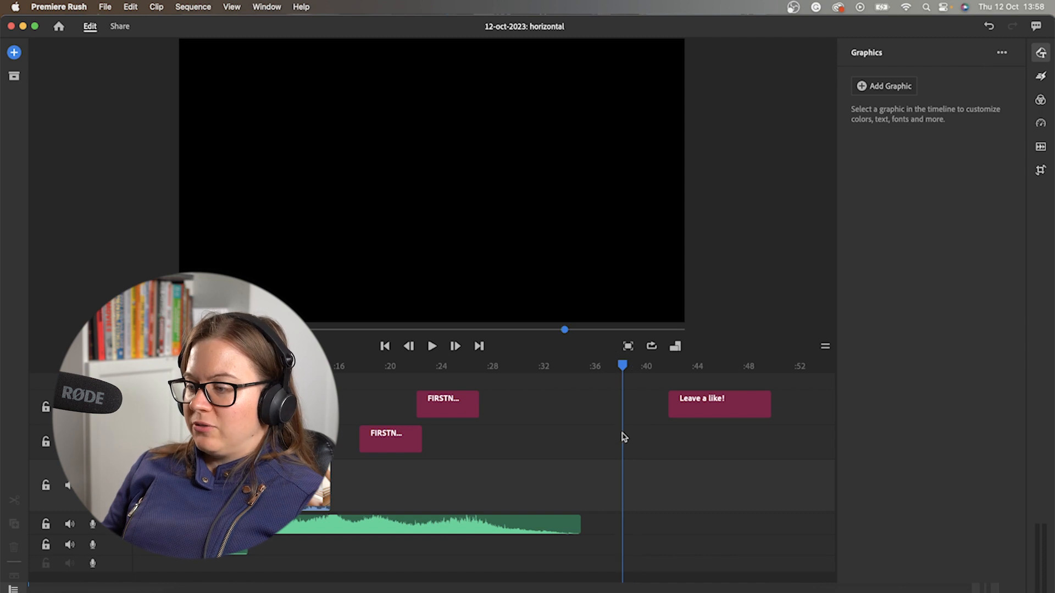
# - Replace the "Leave a like!" text under the thumbs-up graphic with "Give us a like"
pyautogui.click(697, 367)
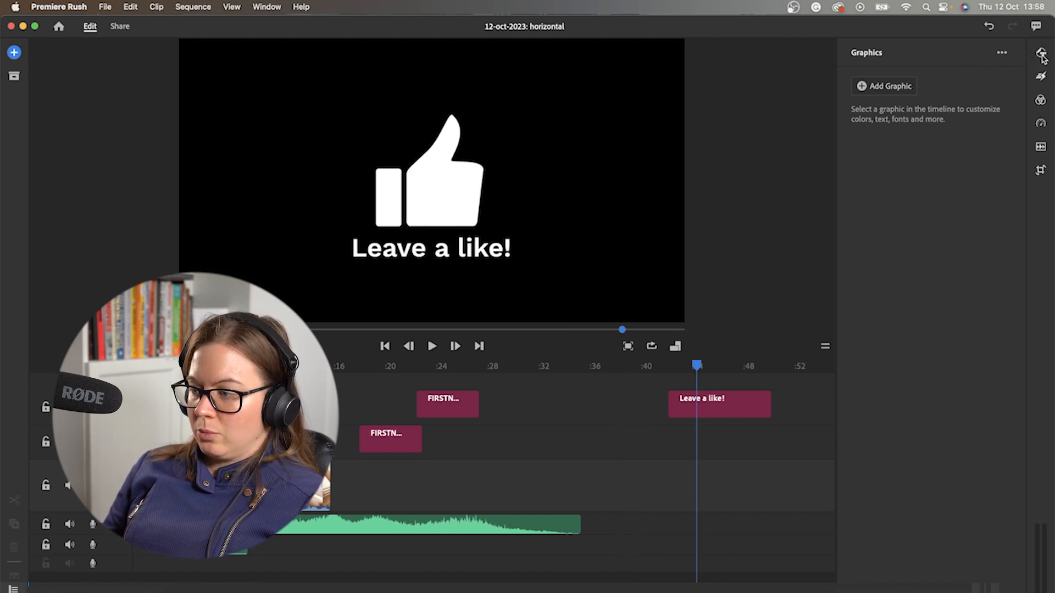
pyautogui.click(726, 413)
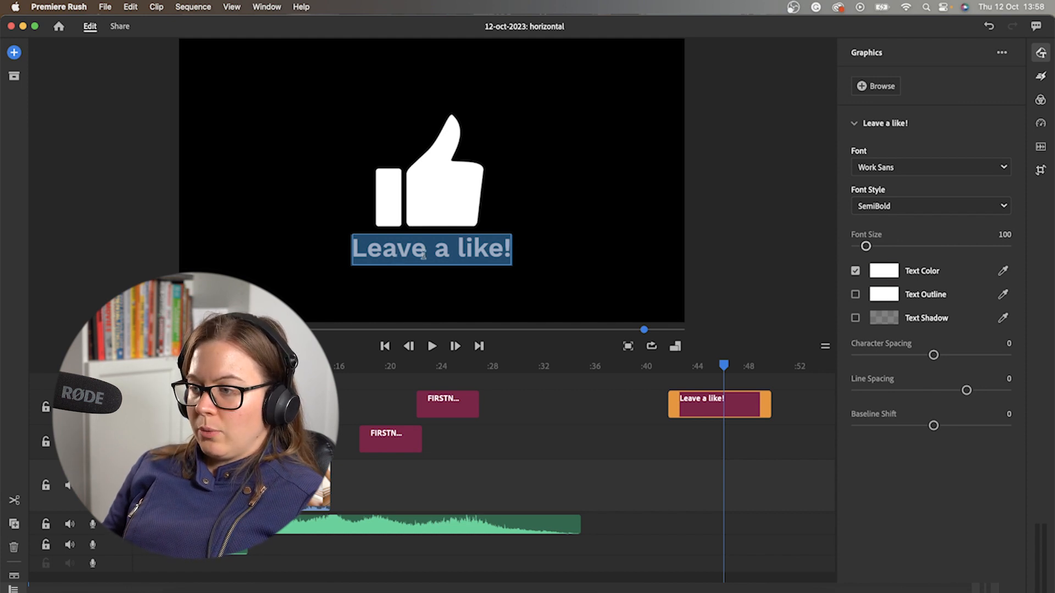
pyautogui.click(464, 248)
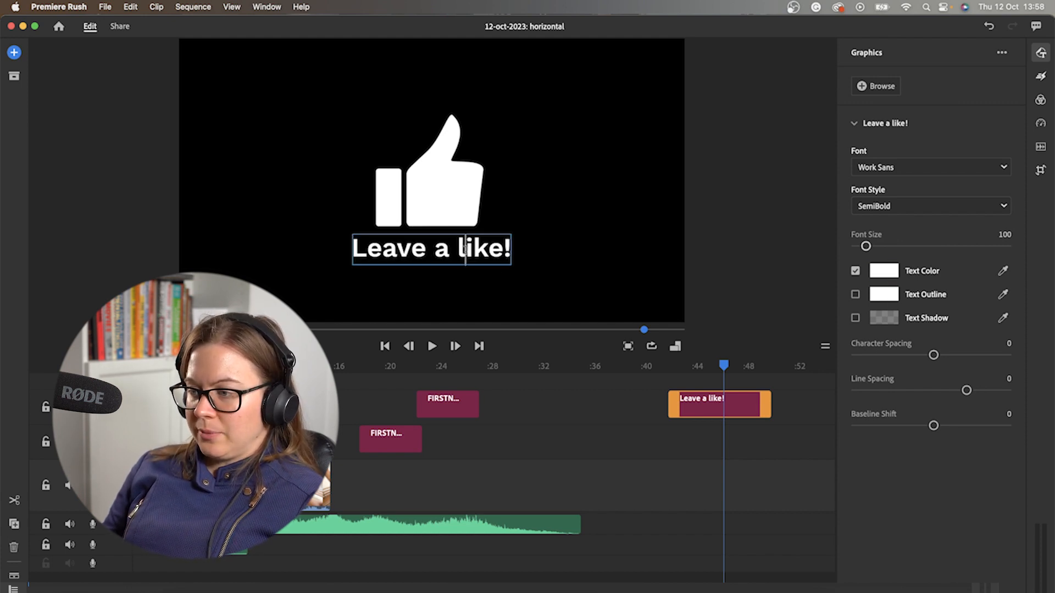
pyautogui.tripleClick(461, 259)
pyautogui.write('Gi')
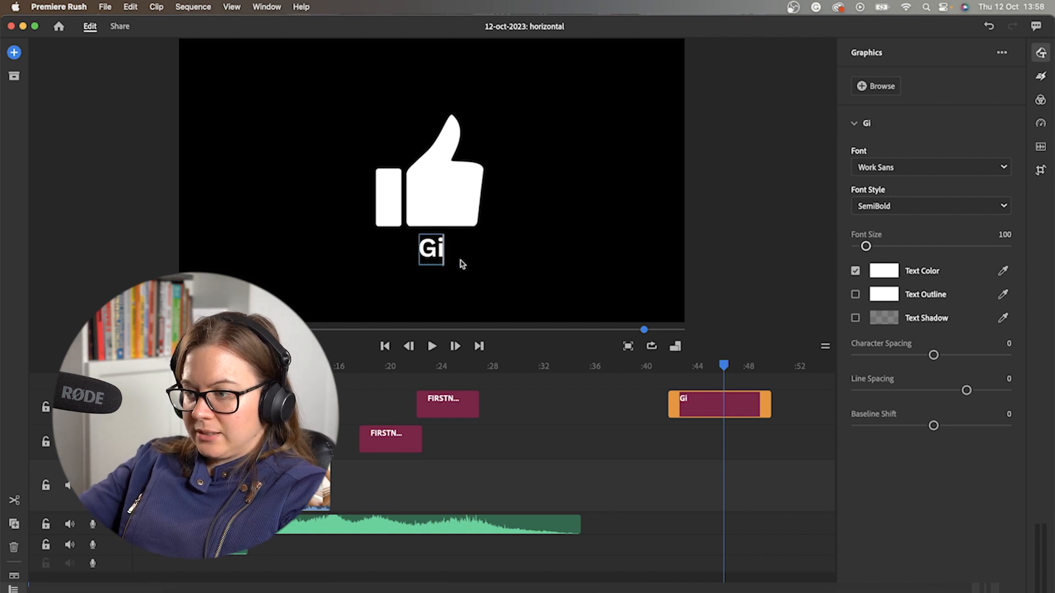
pyautogui.write('ve us a like')
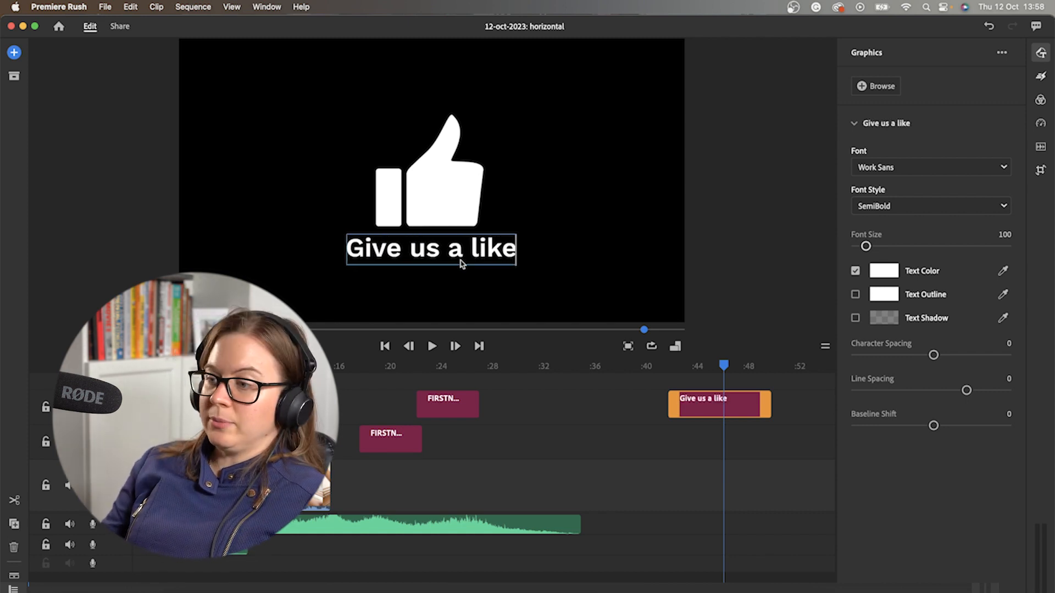
# - Set the "Give us a like" text to the Noto Sans NKo font at size 83
pyautogui.click(882, 125)
pyautogui.click(883, 127)
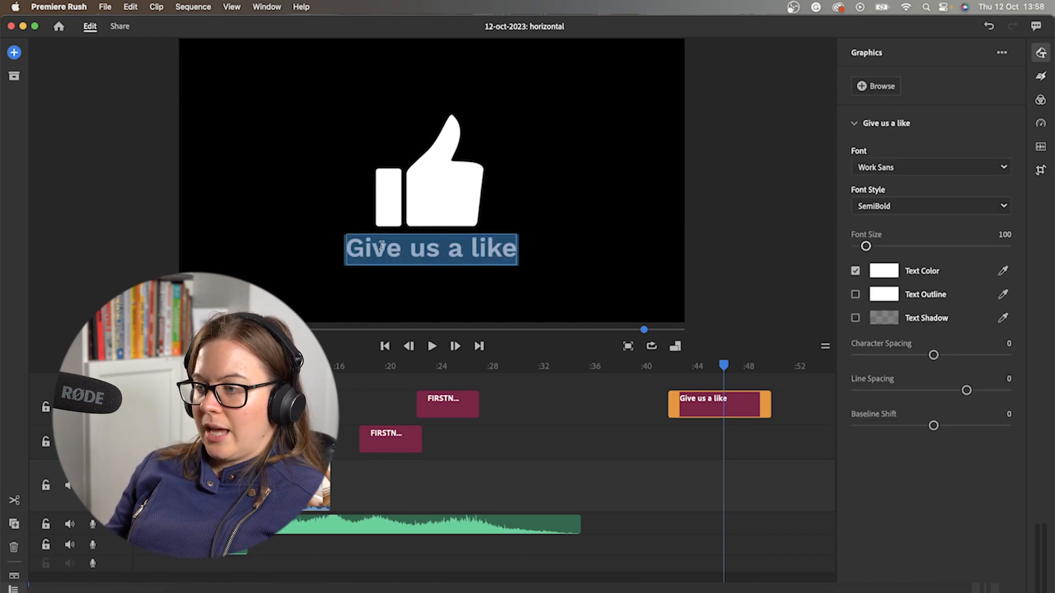
pyautogui.click(1001, 167)
pyautogui.scroll(-15, 971, 284)
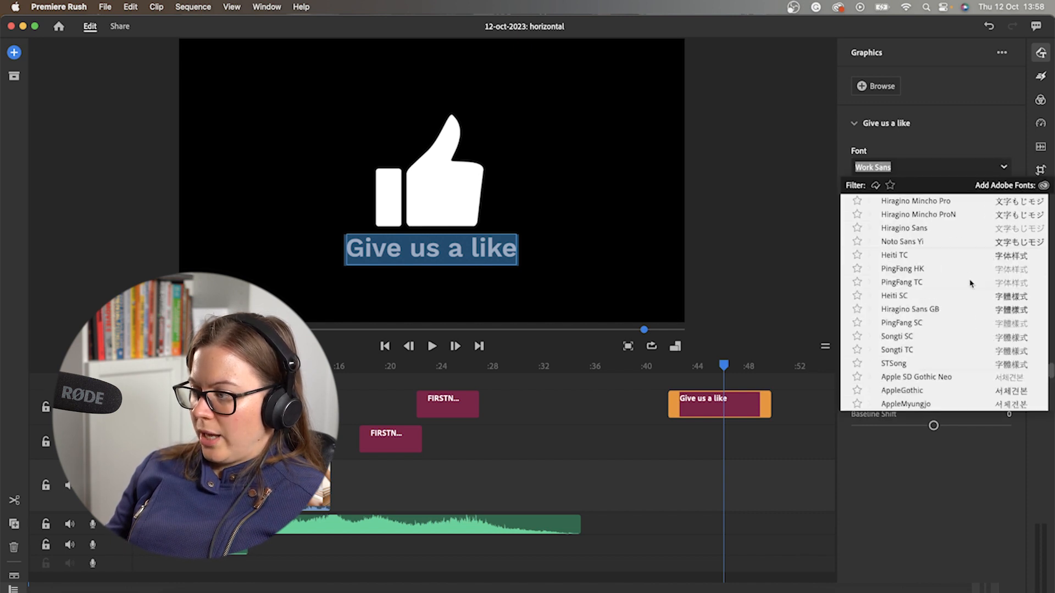
pyautogui.scroll(15, 969, 286)
pyautogui.scroll(10, 965, 297)
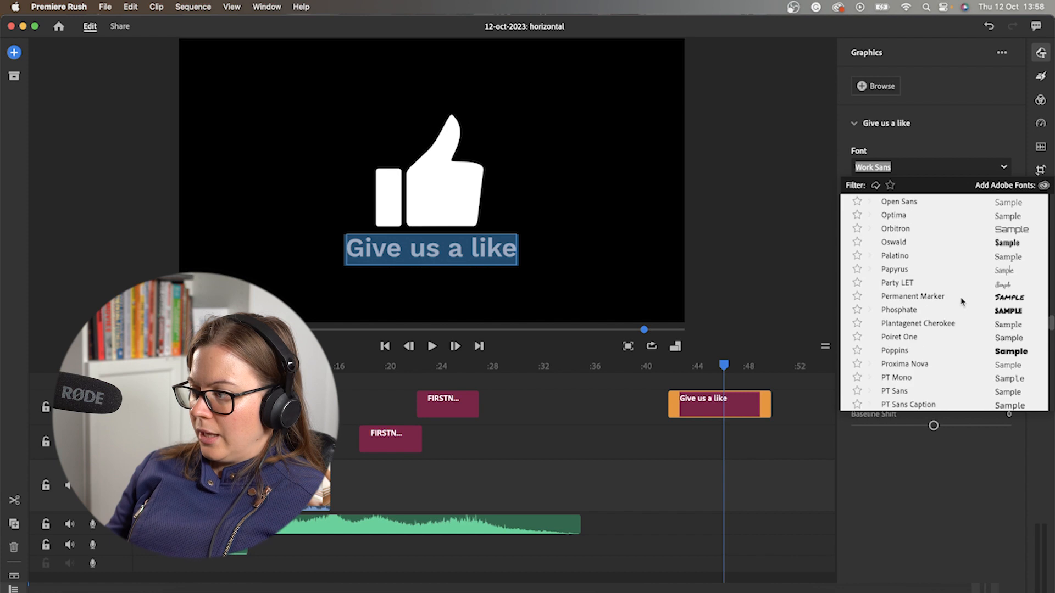
pyautogui.click(960, 231)
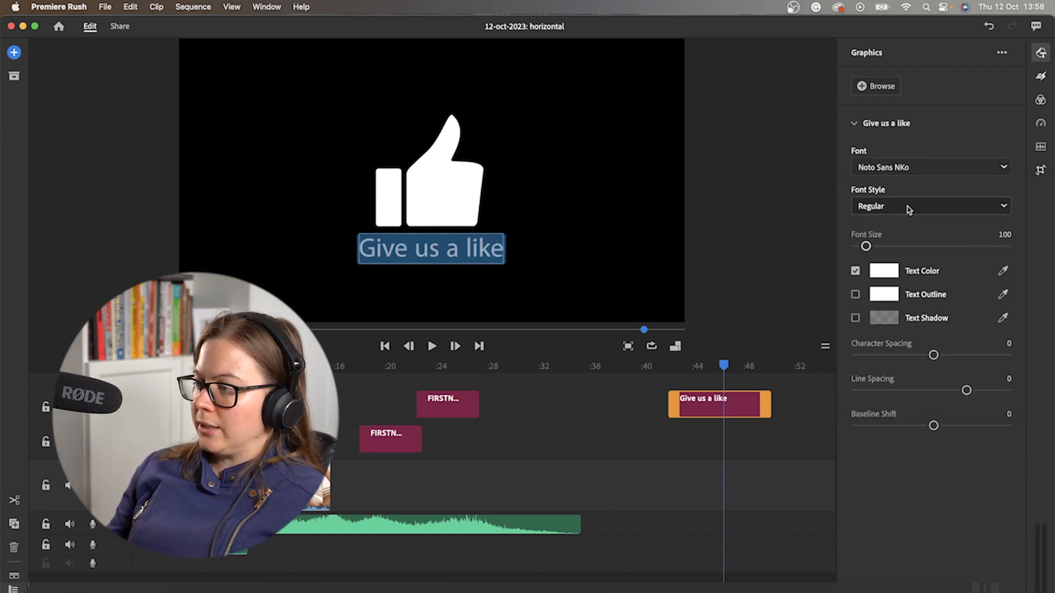
pyautogui.moveTo(866, 246)
pyautogui.mouseDown()
pyautogui.moveTo(902, 246)
pyautogui.moveTo(864, 247)
pyautogui.moveTo(865, 256)
pyautogui.mouseUp()
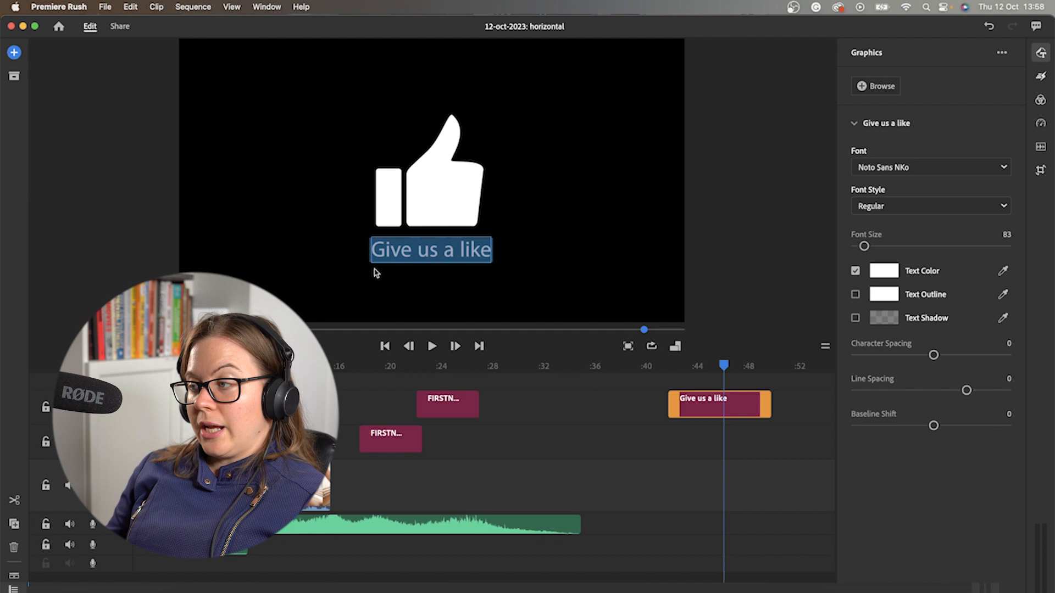
# - Delete the "Give us a like" text so the graphic contains only the thumbs-up
pyautogui.click(885, 126)
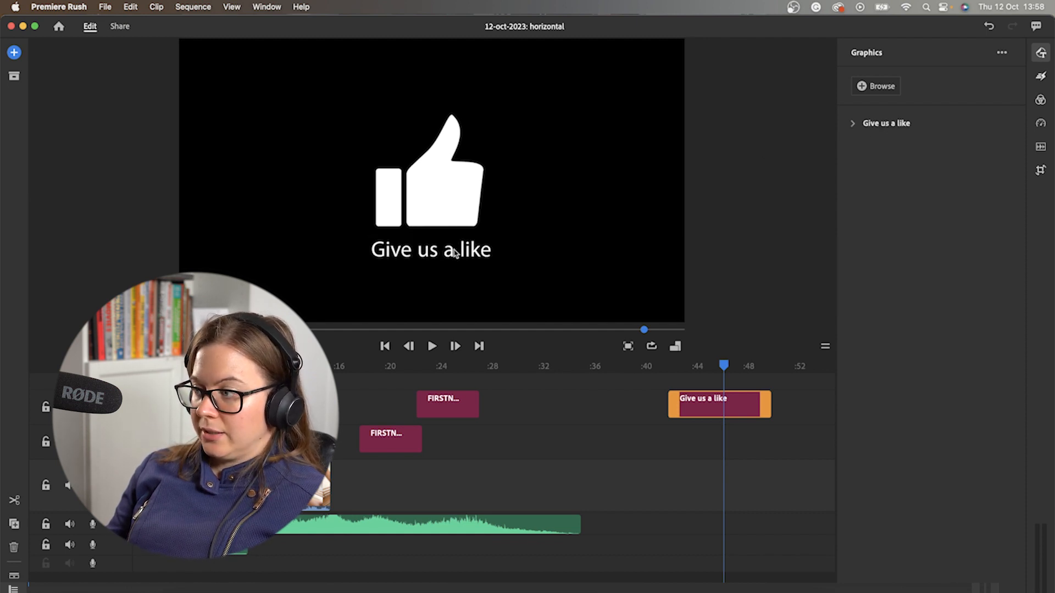
pyautogui.click(885, 127)
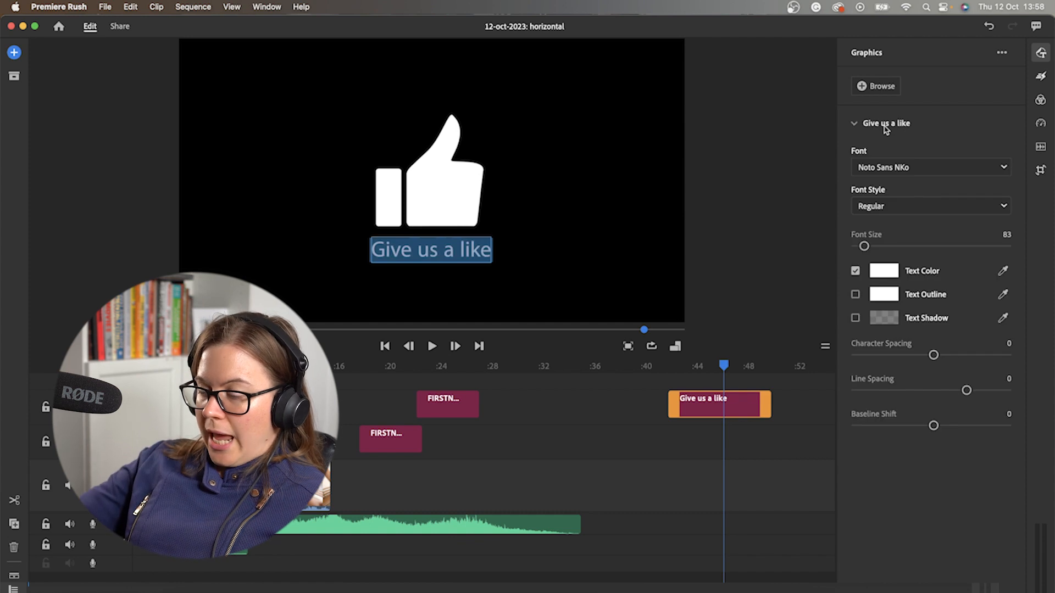
pyautogui.press('BackSpace')
pyautogui.click(765, 267)
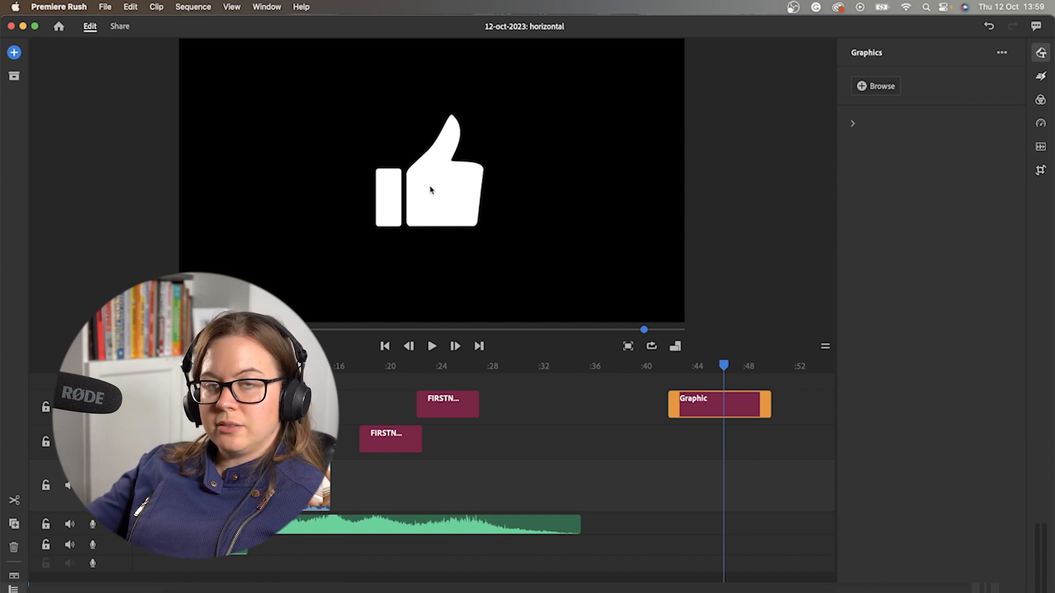
# - Examine the thumbs-up graphic's remaining text settings and play it back from its start to check its animation
pyautogui.click(734, 405)
pyautogui.click(788, 404)
pyautogui.click(743, 403)
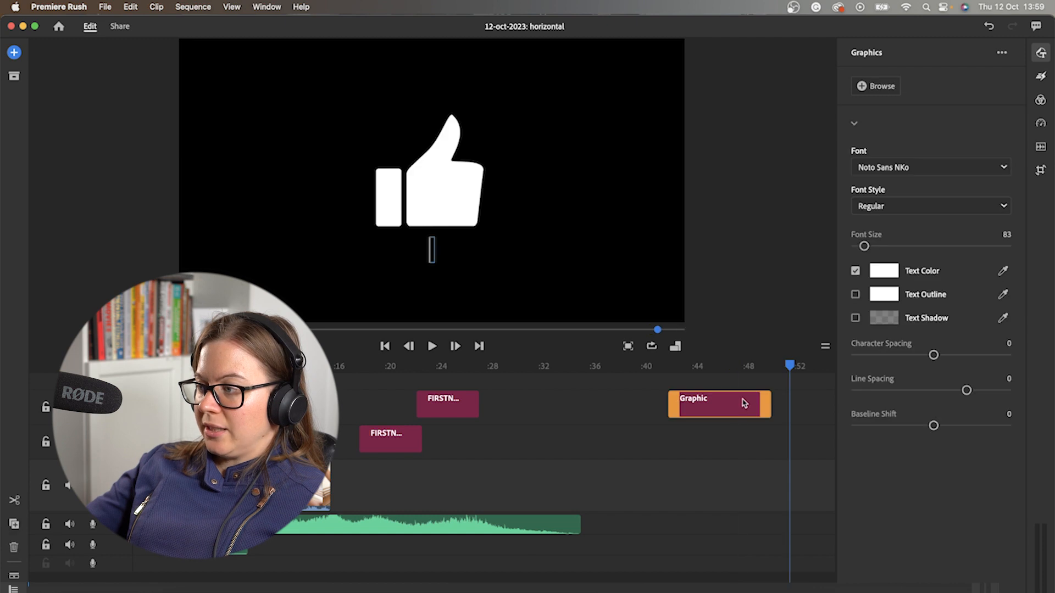
pyautogui.click(855, 125)
pyautogui.click(854, 126)
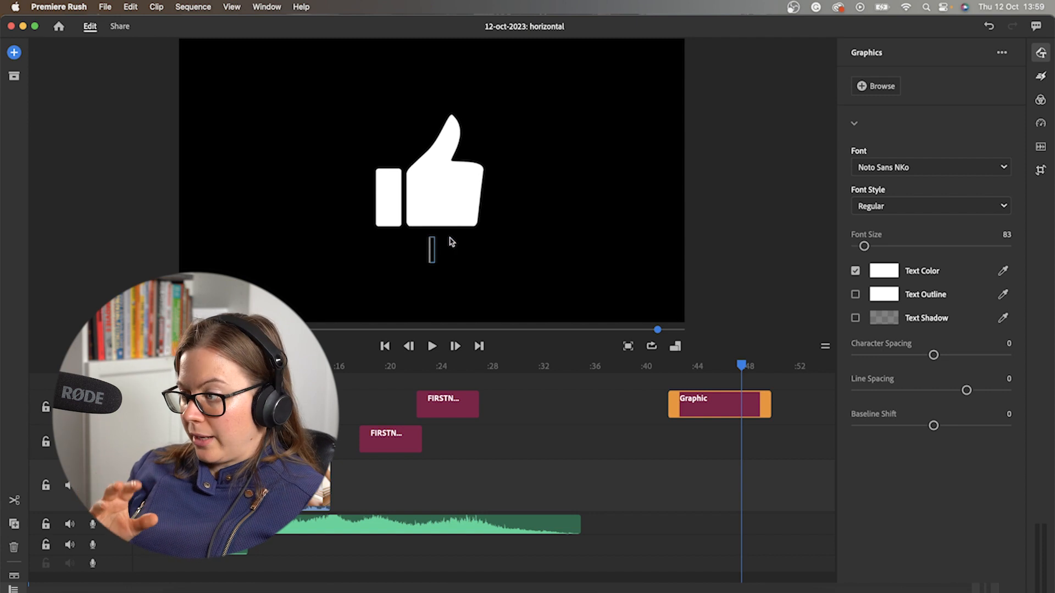
pyautogui.moveTo(683, 367)
pyautogui.mouseDown()
pyautogui.moveTo(718, 367)
pyautogui.moveTo(667, 367)
pyautogui.mouseUp()
pyautogui.click(432, 346)
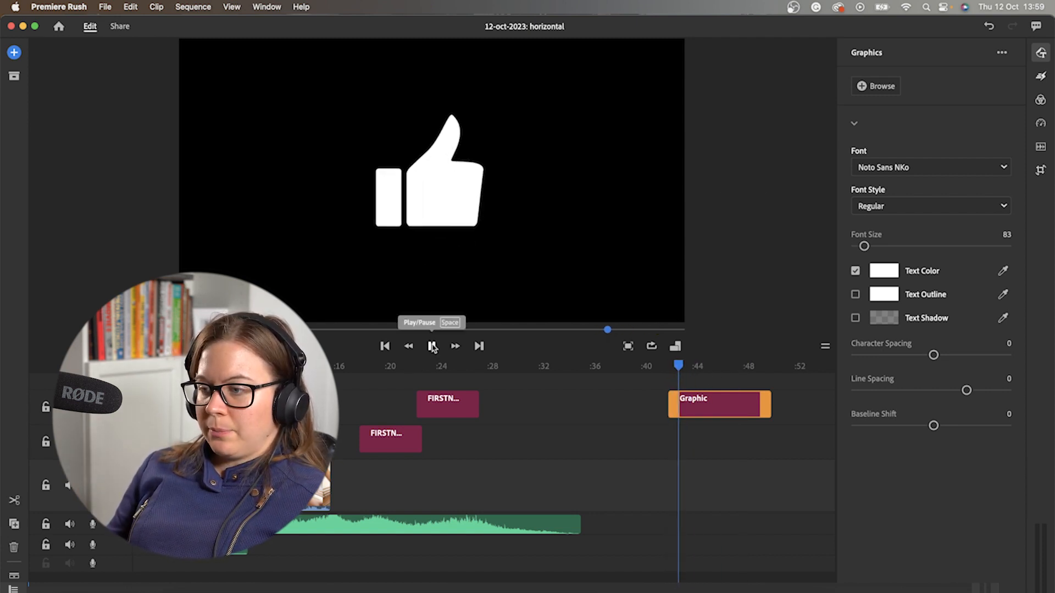
pyautogui.click(432, 346)
pyautogui.click(728, 378)
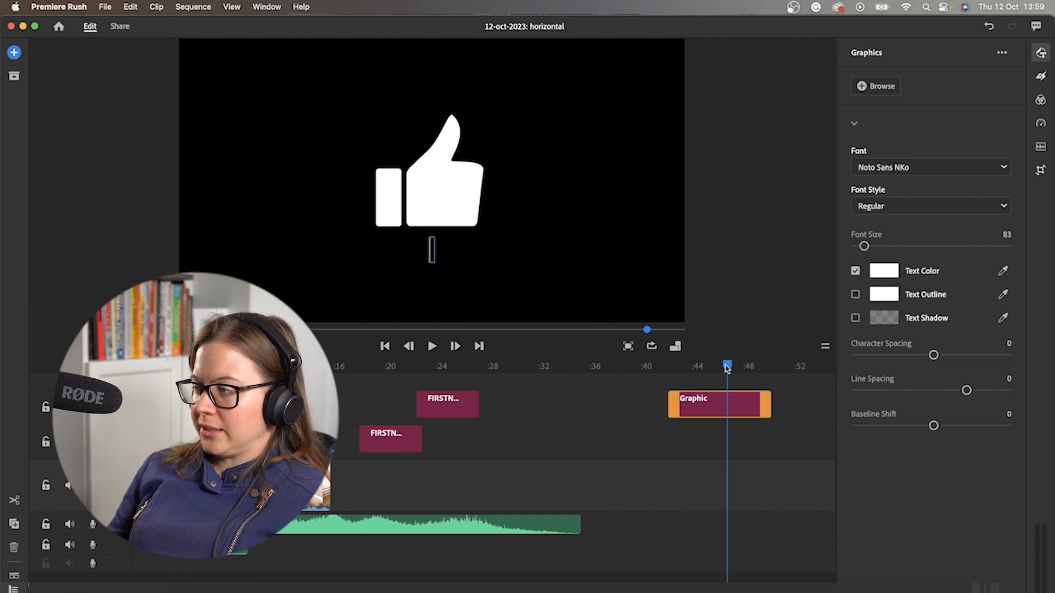
# - Change the text bar's shape color to teal-blue on the FIRSTNAME LASTNAME title in the top overlay track
pyautogui.click(450, 369)
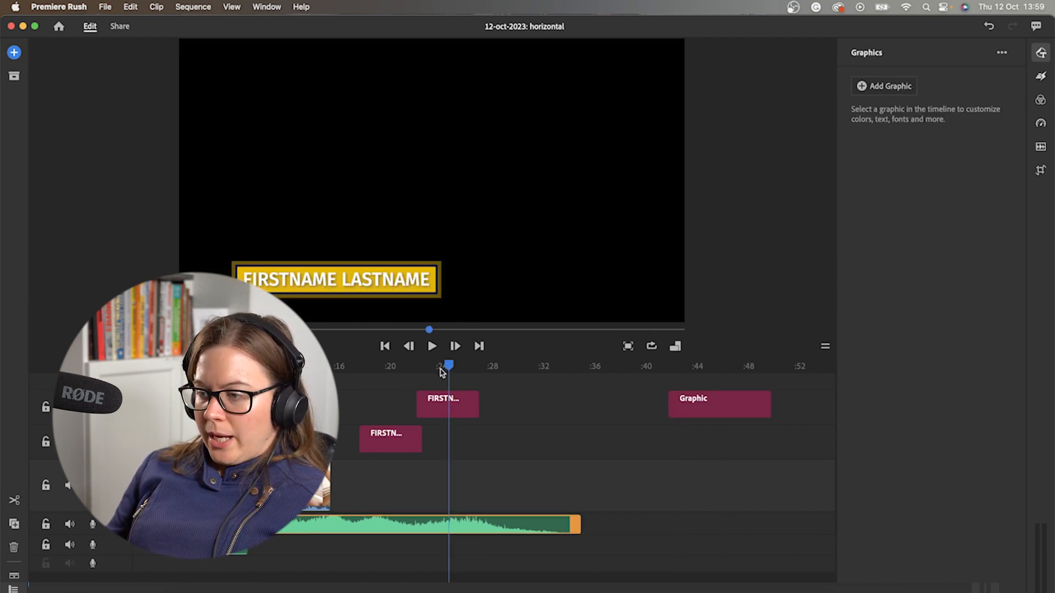
pyautogui.click(447, 407)
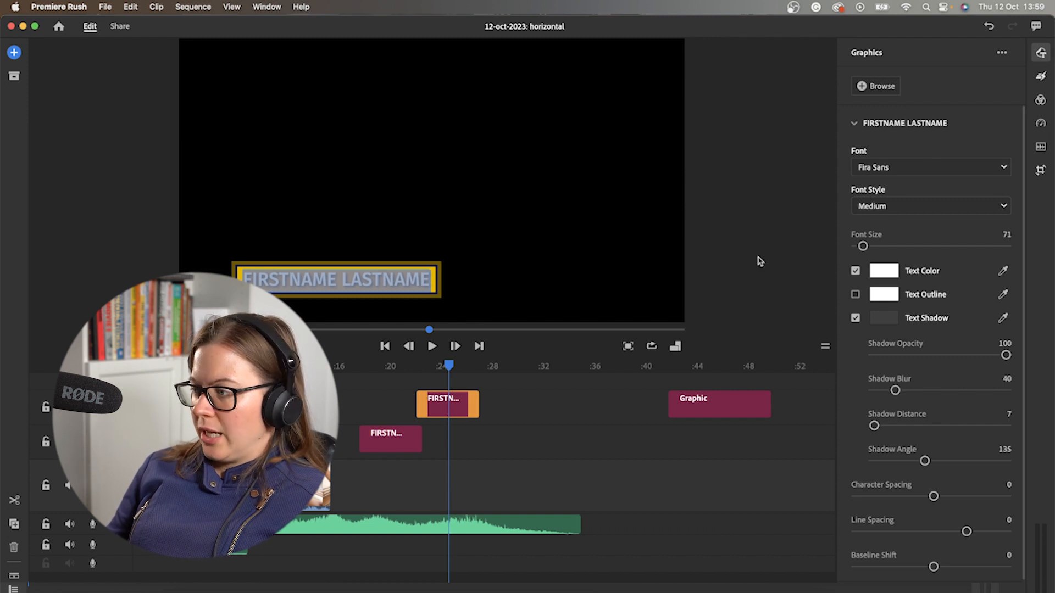
pyautogui.click(867, 125)
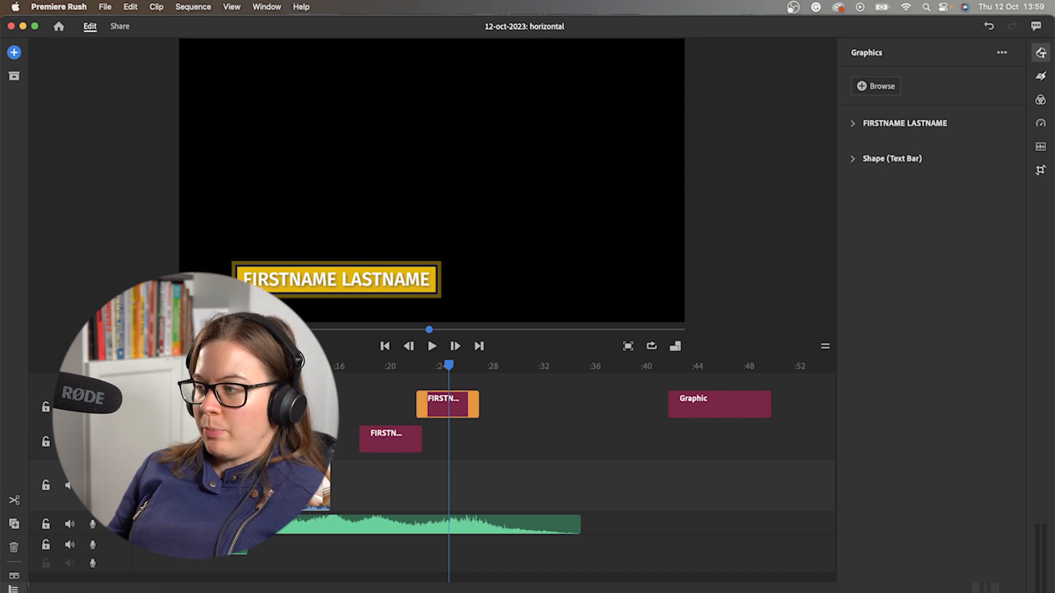
pyautogui.click(853, 160)
pyautogui.click(884, 183)
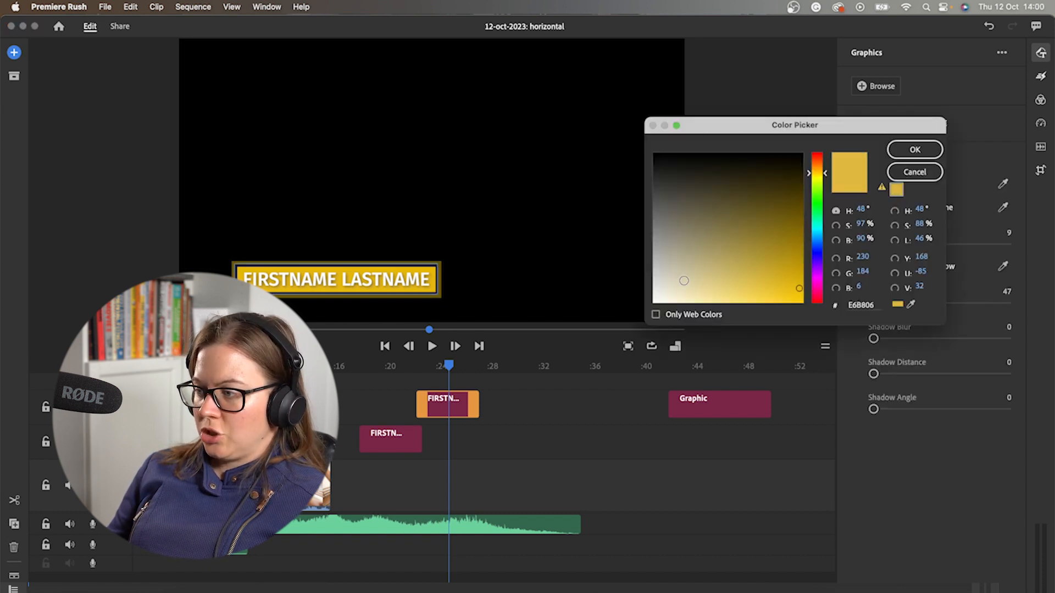
pyautogui.moveTo(817, 218); pyautogui.dragTo(817, 231)
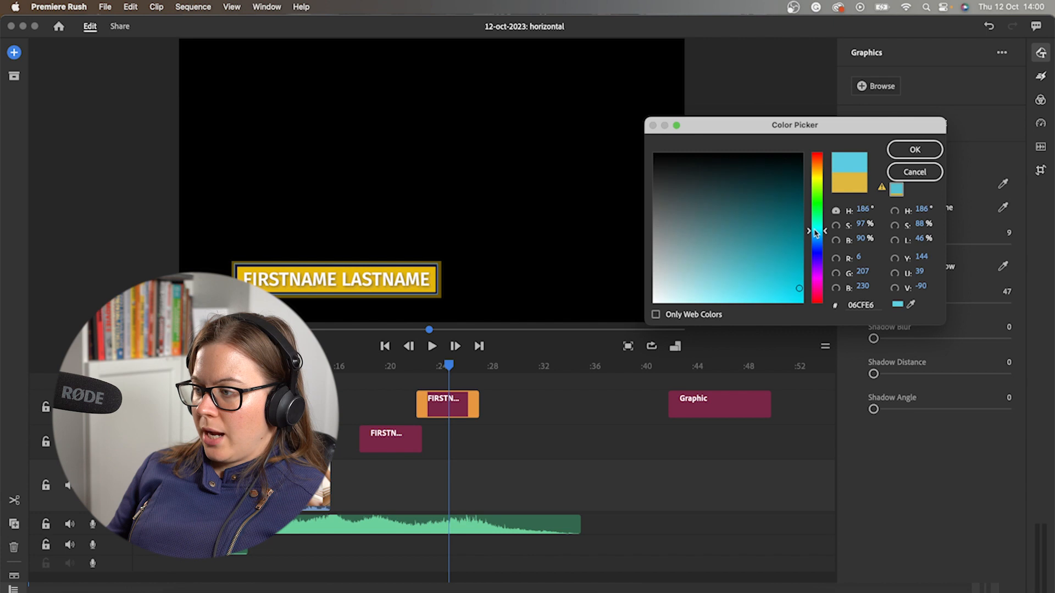
pyautogui.click(796, 259)
pyautogui.click(904, 152)
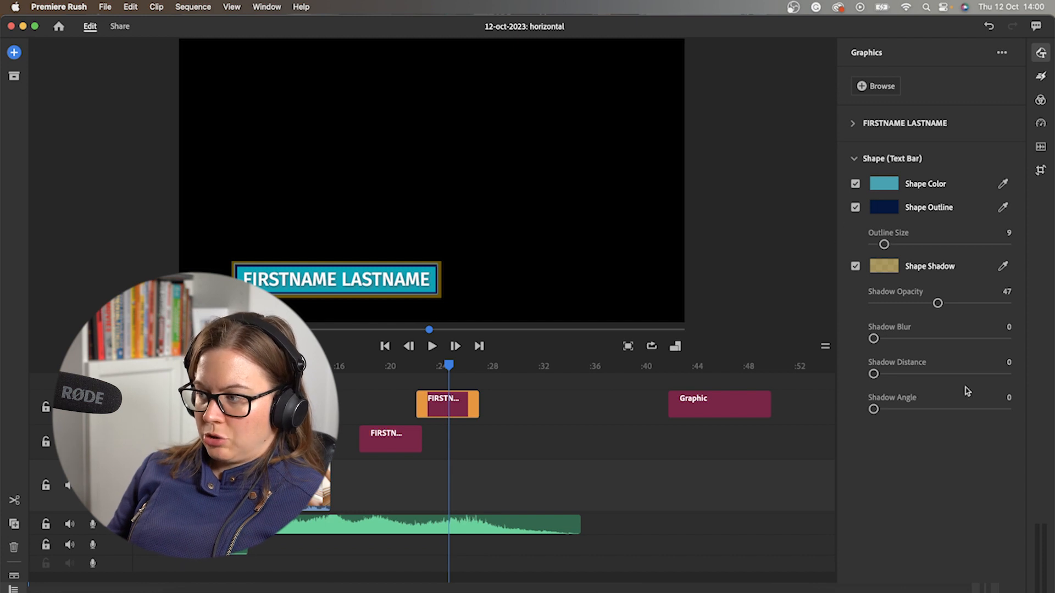
# - Turn off the shape outline and shape shadow of the title's text bar, and scrub across the title
pyautogui.click(855, 208)
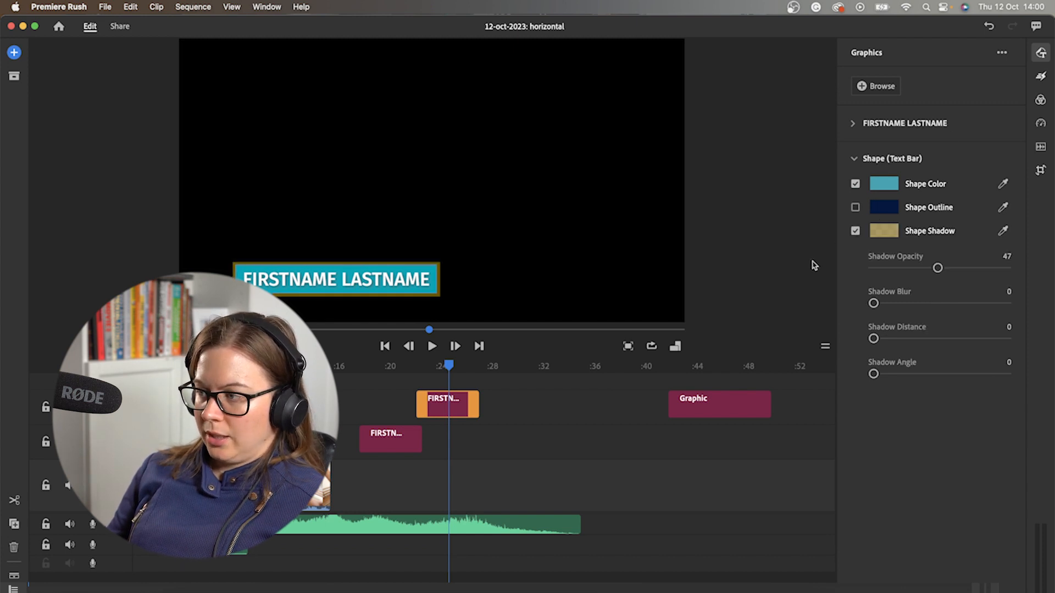
pyautogui.click(855, 230)
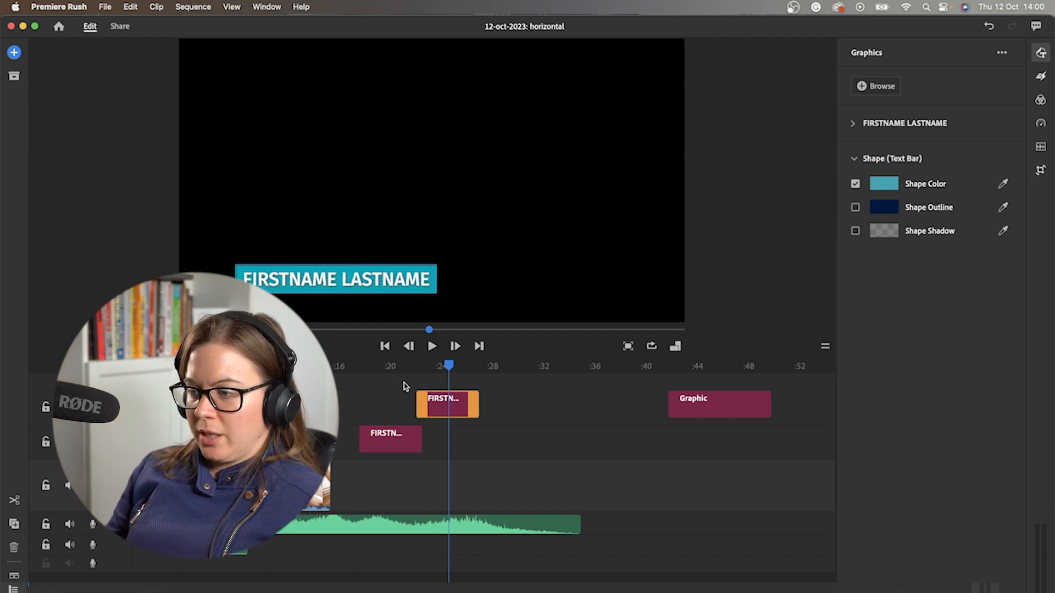
pyautogui.moveTo(434, 367); pyautogui.dragTo(463, 367)
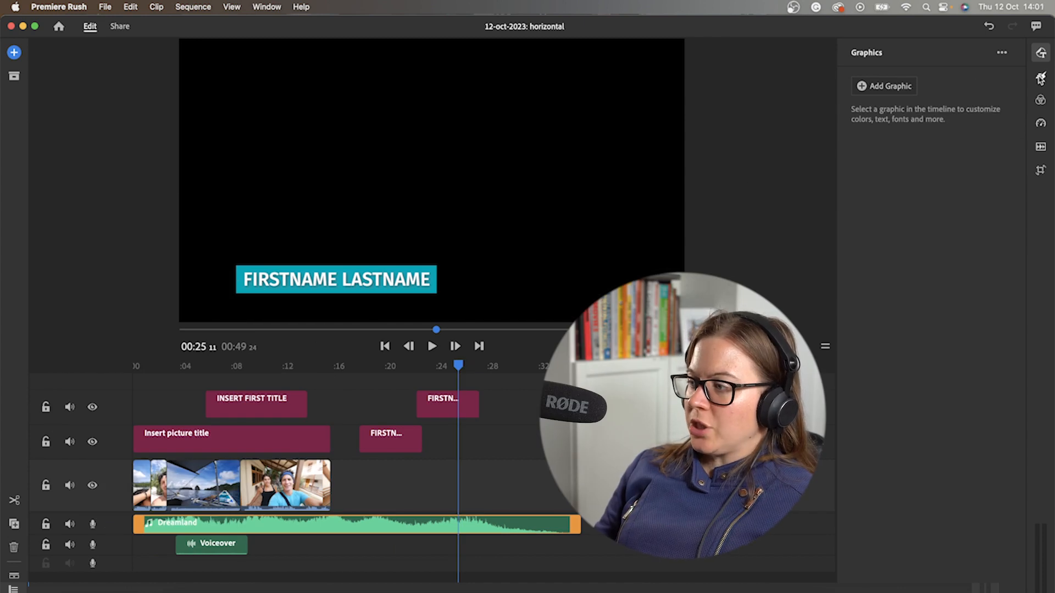
# - Open the transition effects and check them with the upper FIRSTNAME LASTNAME title and the last video clip selected
pyautogui.click(1040, 79)
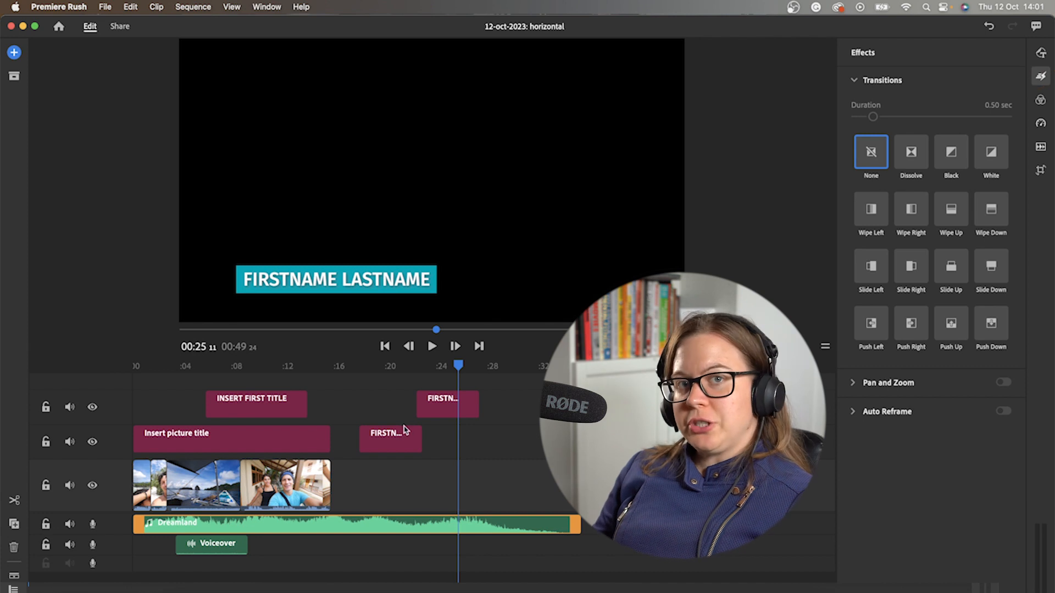
pyautogui.click(464, 407)
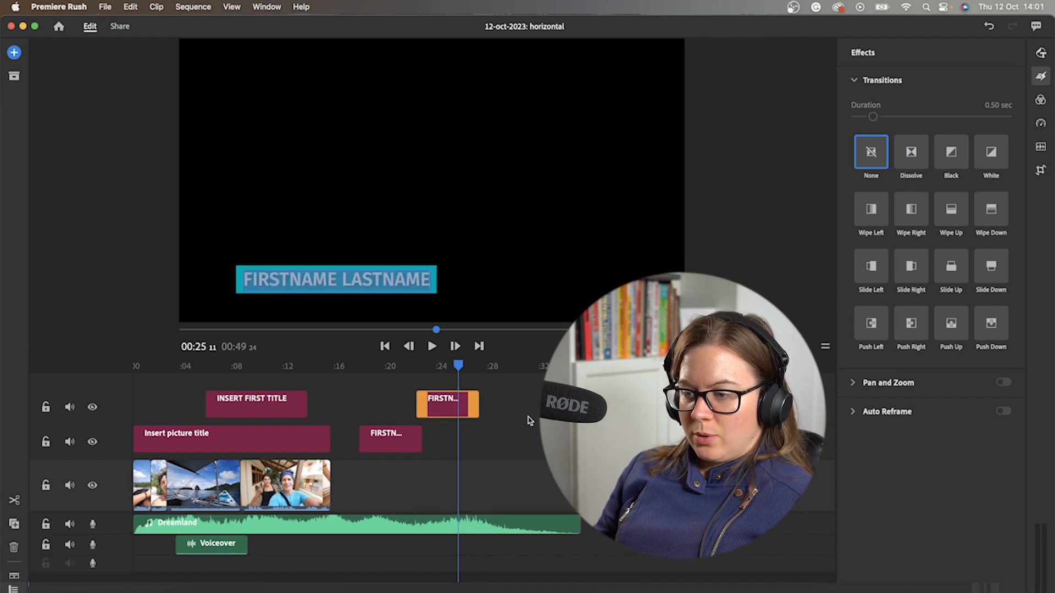
pyautogui.click(288, 473)
# - Trim the start of the "Insert picture title" clip to about 5 seconds to reveal the opening beach footage
pyautogui.moveTo(161, 365); pyautogui.dragTo(58, 368)
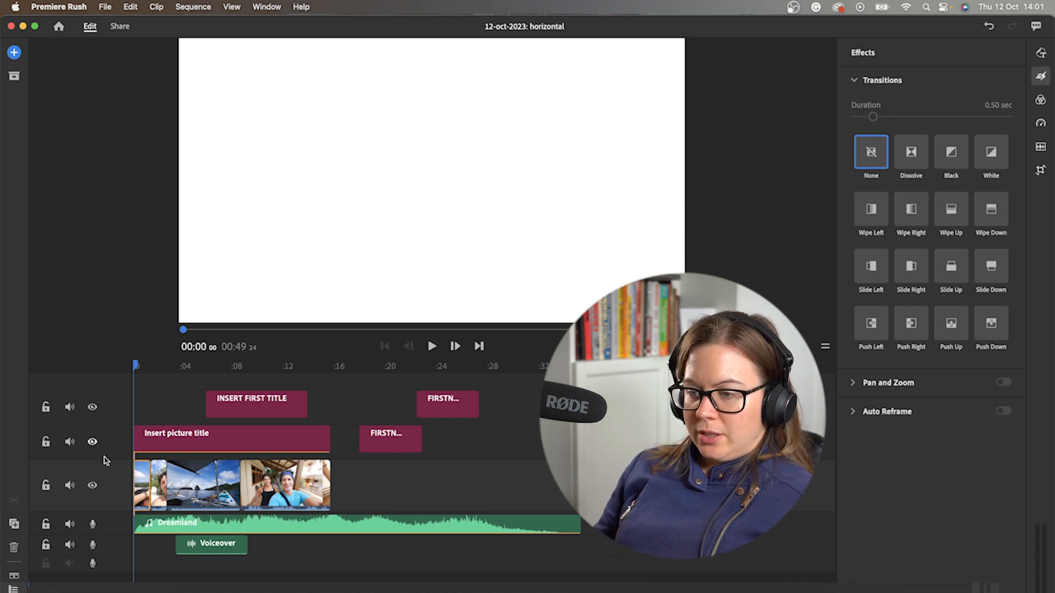
pyautogui.click(145, 440)
pyautogui.moveTo(183, 434); pyautogui.dragTo(201, 433)
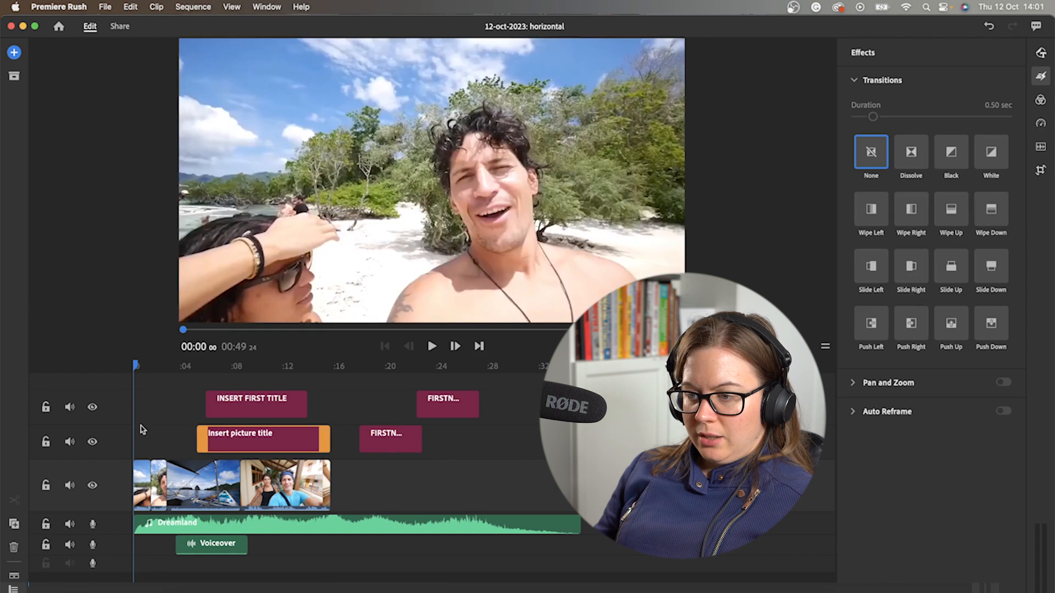
# - Apply the Dissolve transition to both ends of the second beach clip, between the first clip and the boat clip
pyautogui.press('=')
pyautogui.press('=')
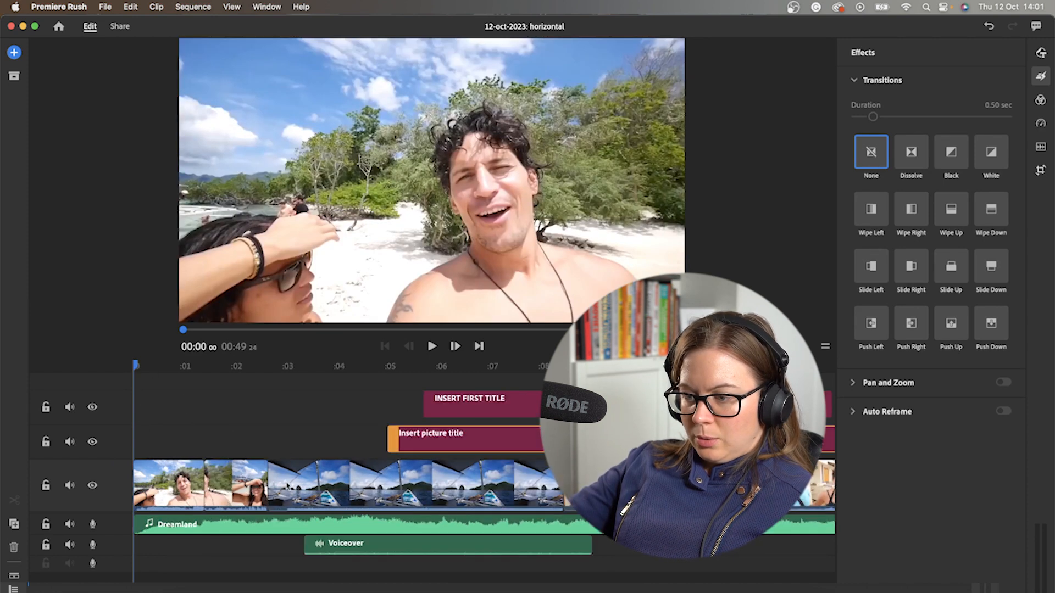
pyautogui.click(198, 481)
pyautogui.click(240, 481)
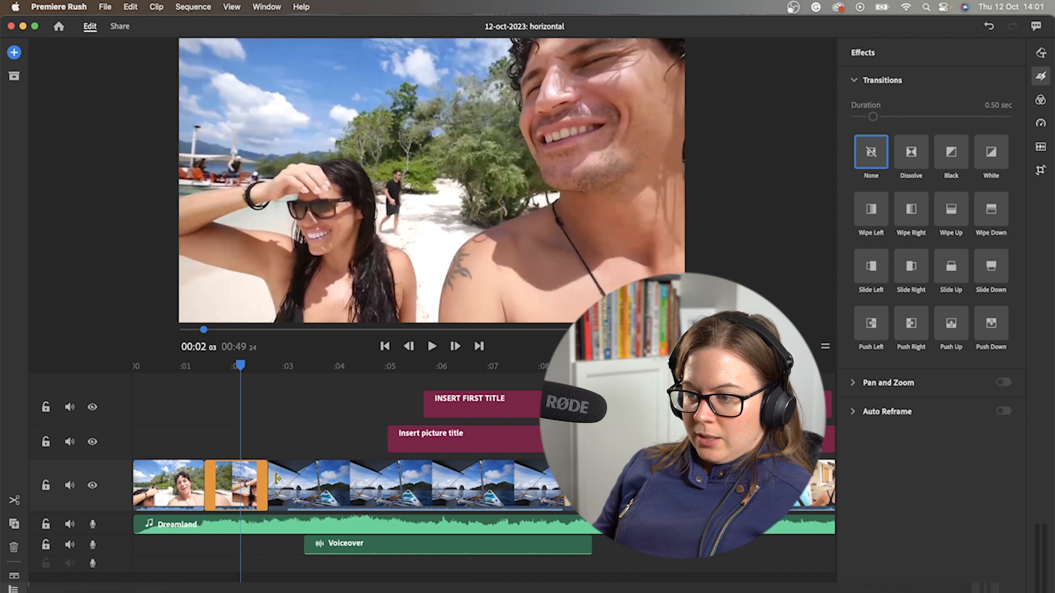
pyautogui.click(916, 157)
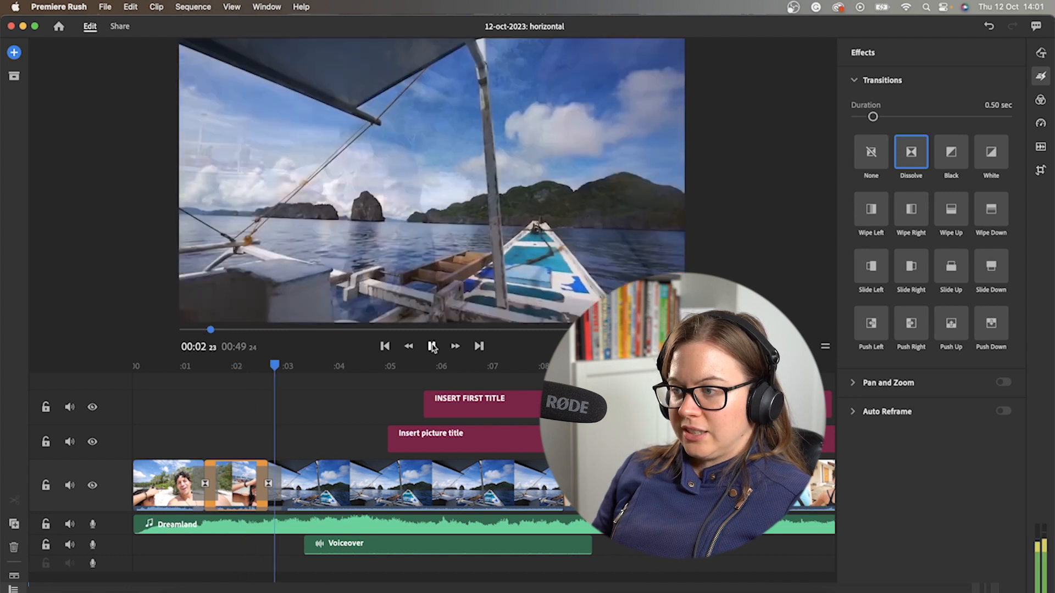
# - Preview the dissolve into the boat clip and remove the transition from that clip
pyautogui.press('space')
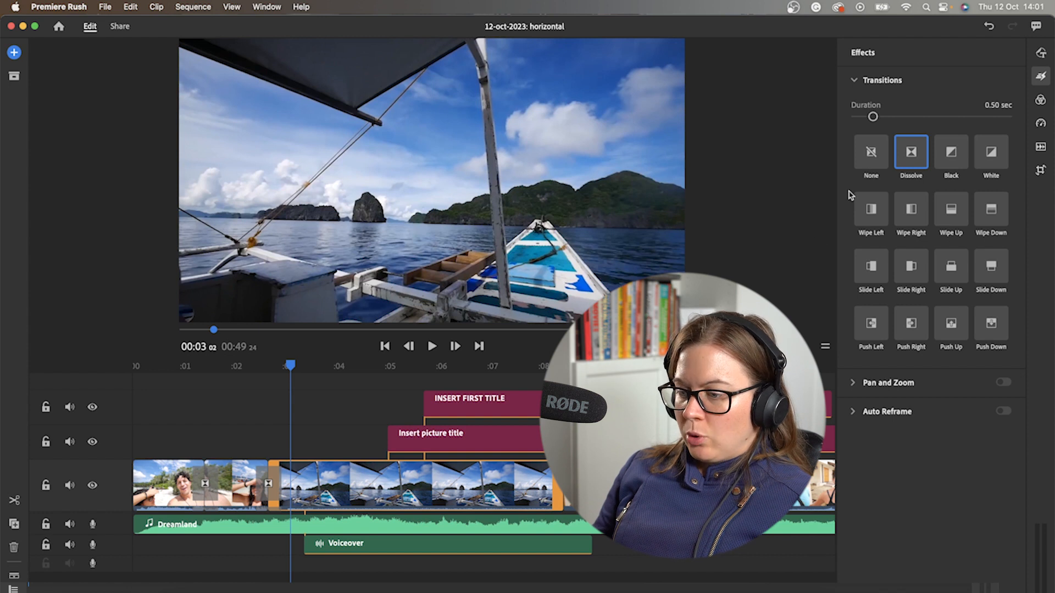
pyautogui.click(866, 163)
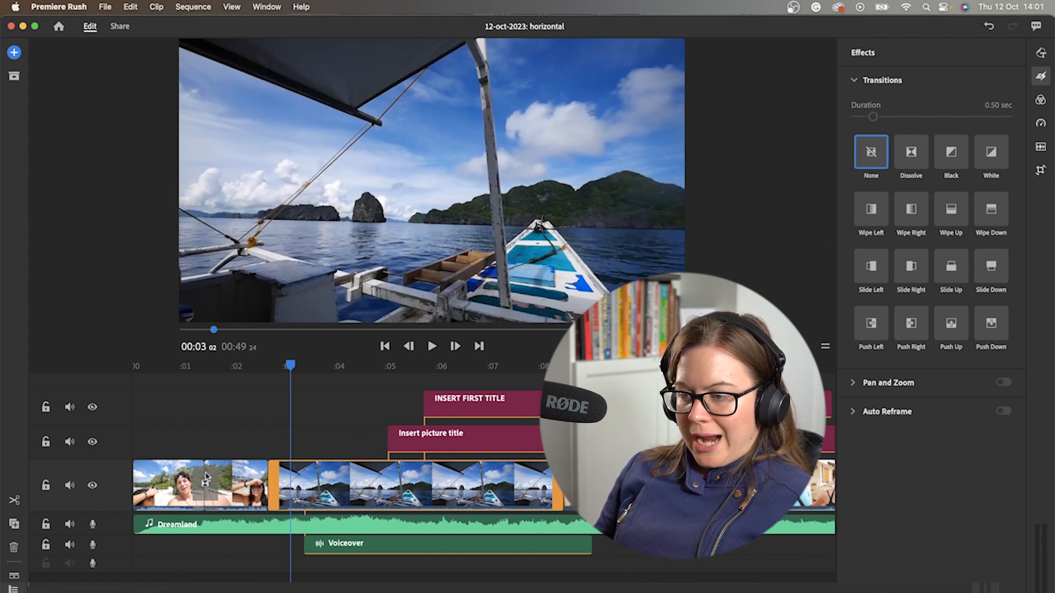
# - Remove the Dissolve transition between the first and second beach clips
pyautogui.moveTo(206, 476); pyautogui.dragTo(205, 479)
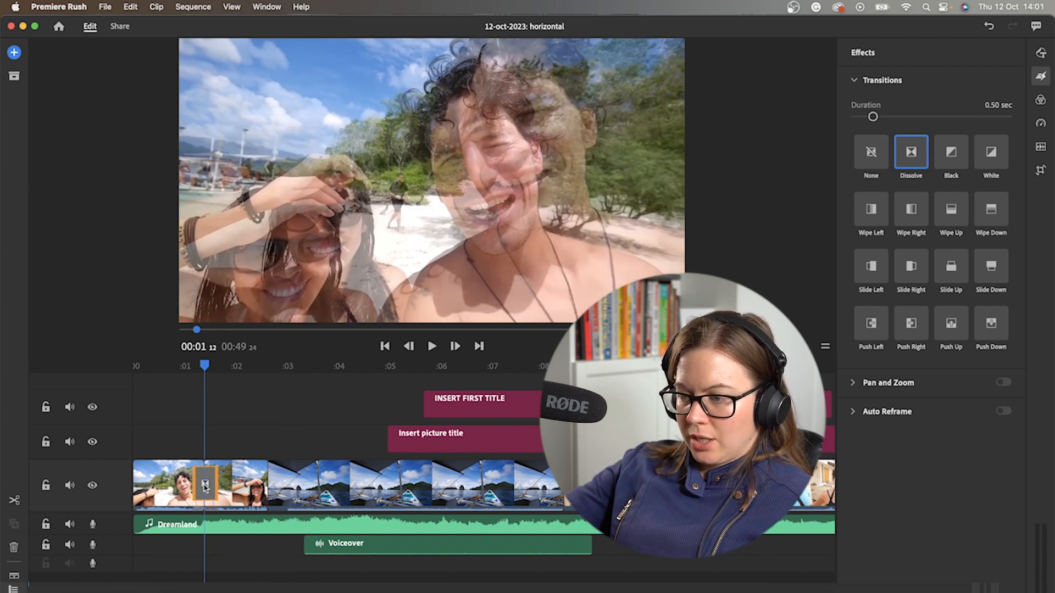
pyautogui.press('Delete')
pyautogui.click(311, 385)
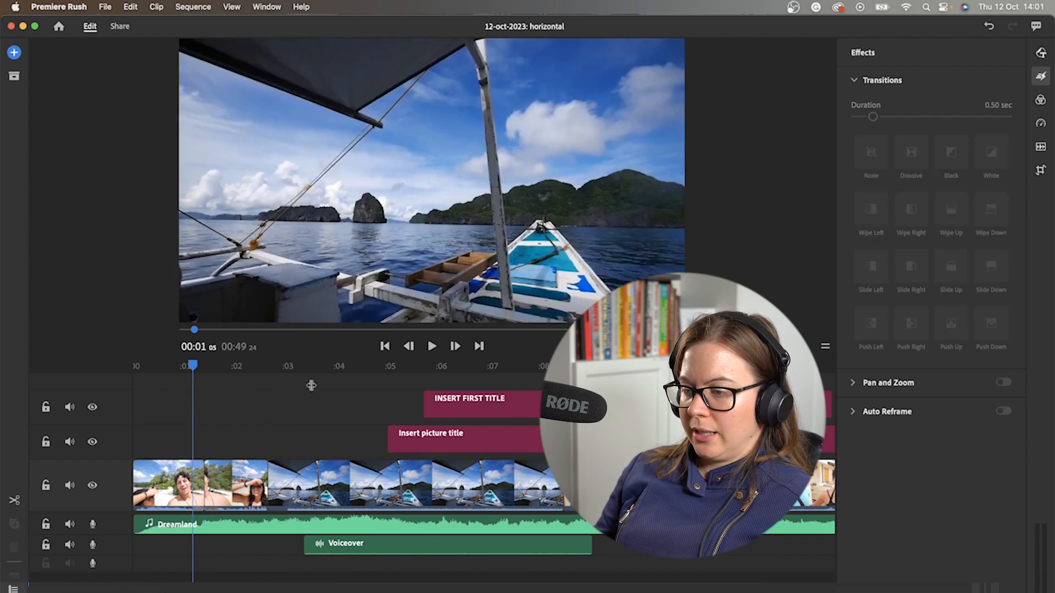
# - Open the color settings for the last video clip and look through the built-in color presets
pyautogui.click(333, 363)
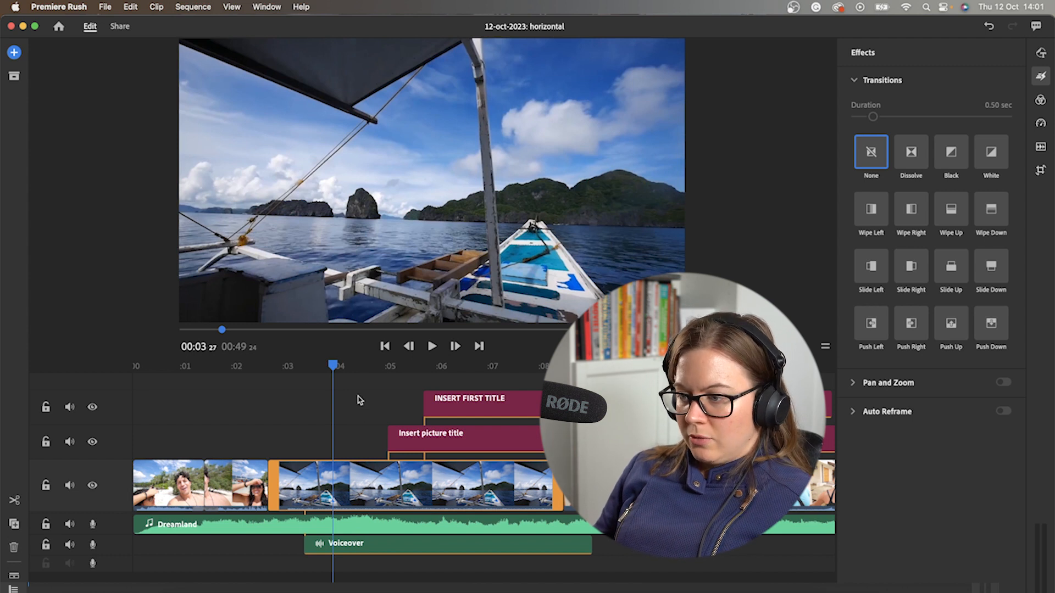
pyautogui.click(361, 364)
pyautogui.press('-')
pyautogui.press('-')
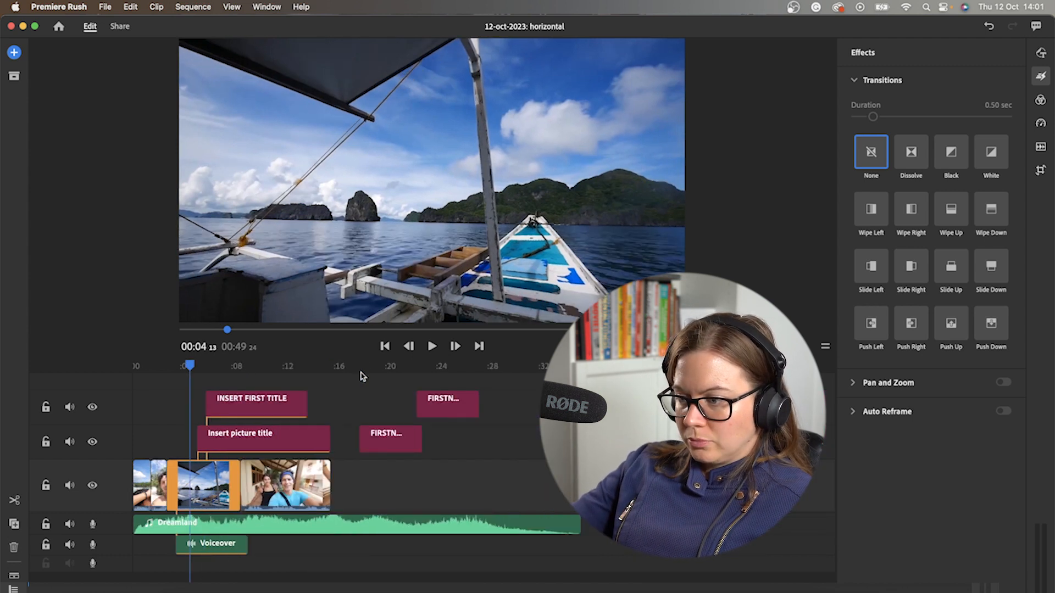
pyautogui.click(368, 367)
pyautogui.moveTo(369, 367); pyautogui.dragTo(342, 367)
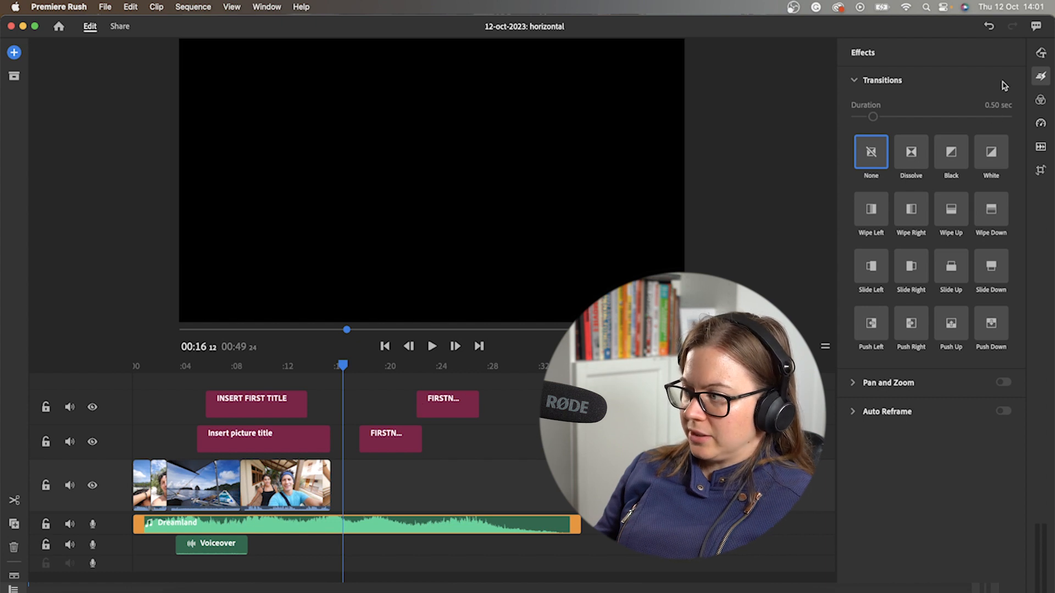
pyautogui.click(1041, 102)
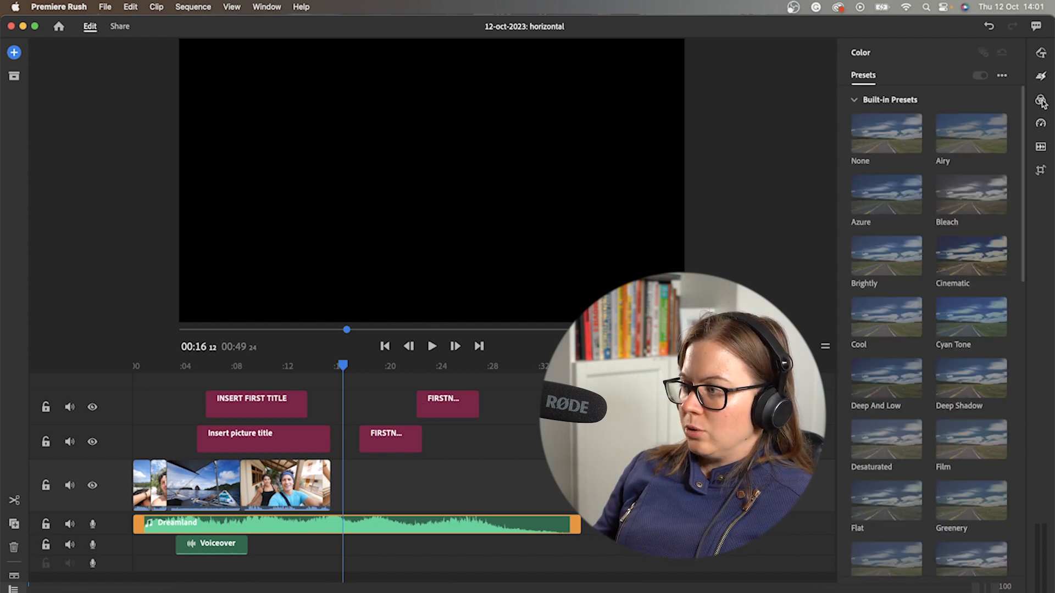
pyautogui.click(1040, 102)
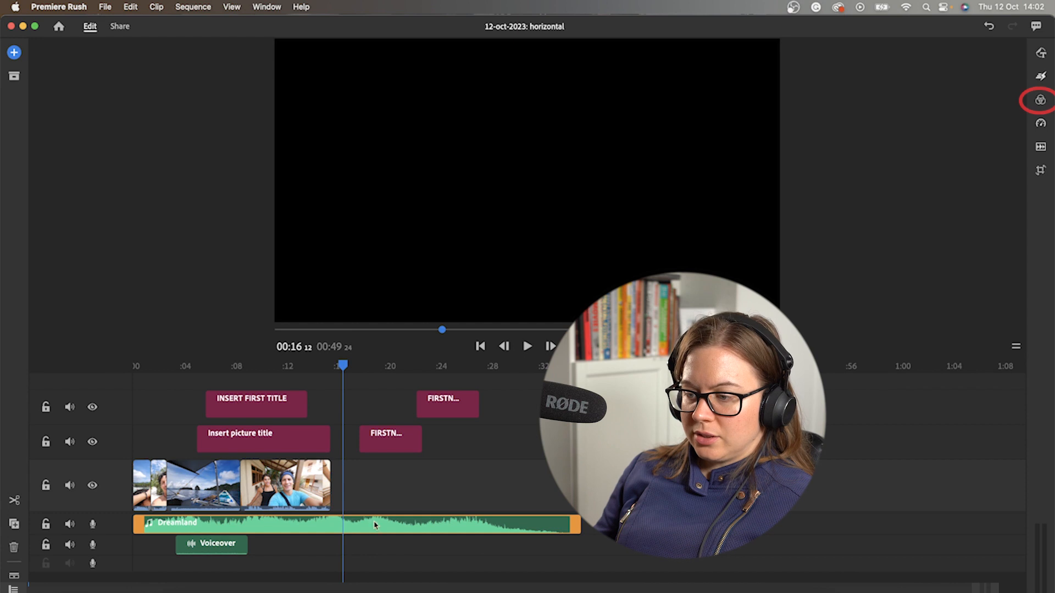
pyautogui.click(284, 493)
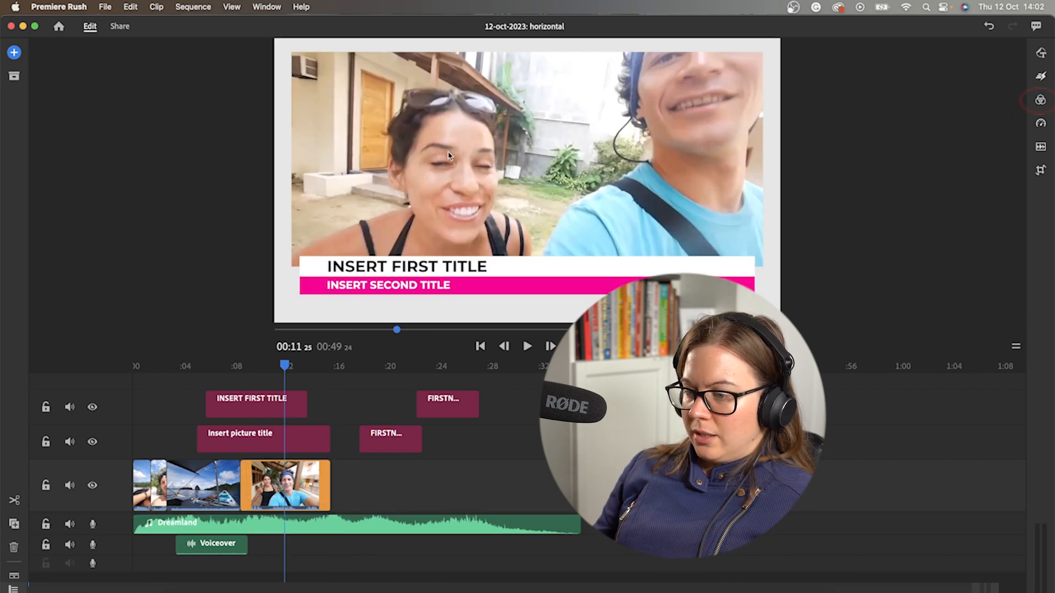
pyautogui.click(1040, 100)
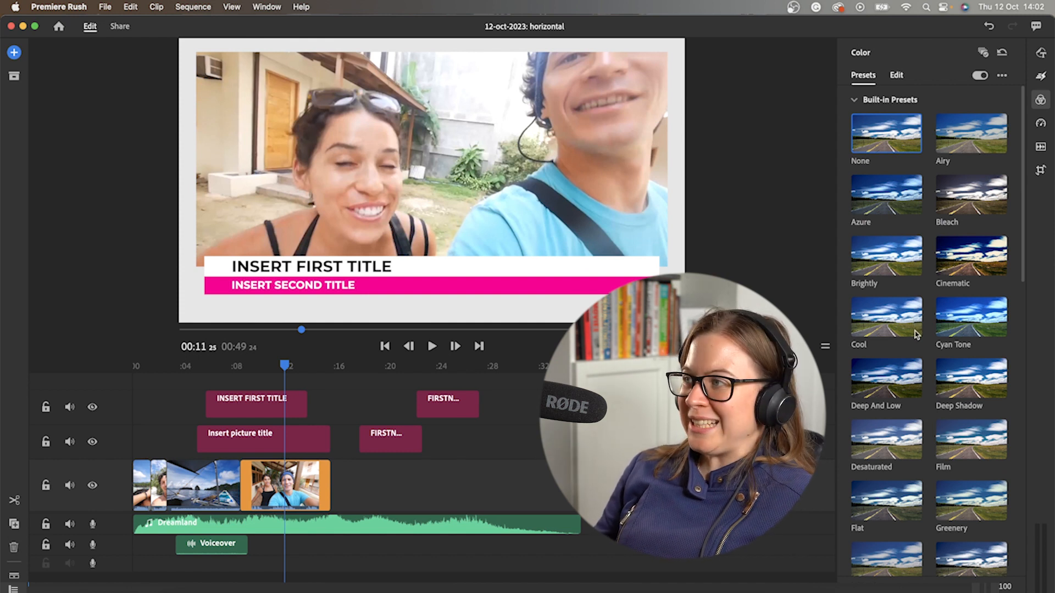
pyautogui.scroll(-10, 887, 373)
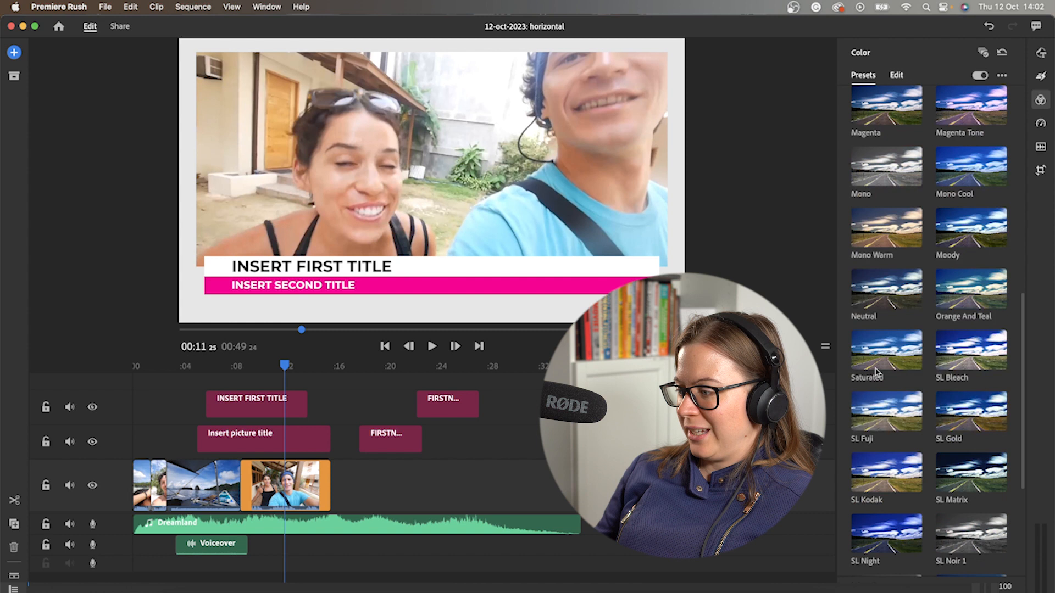
pyautogui.scroll(10, 894, 377)
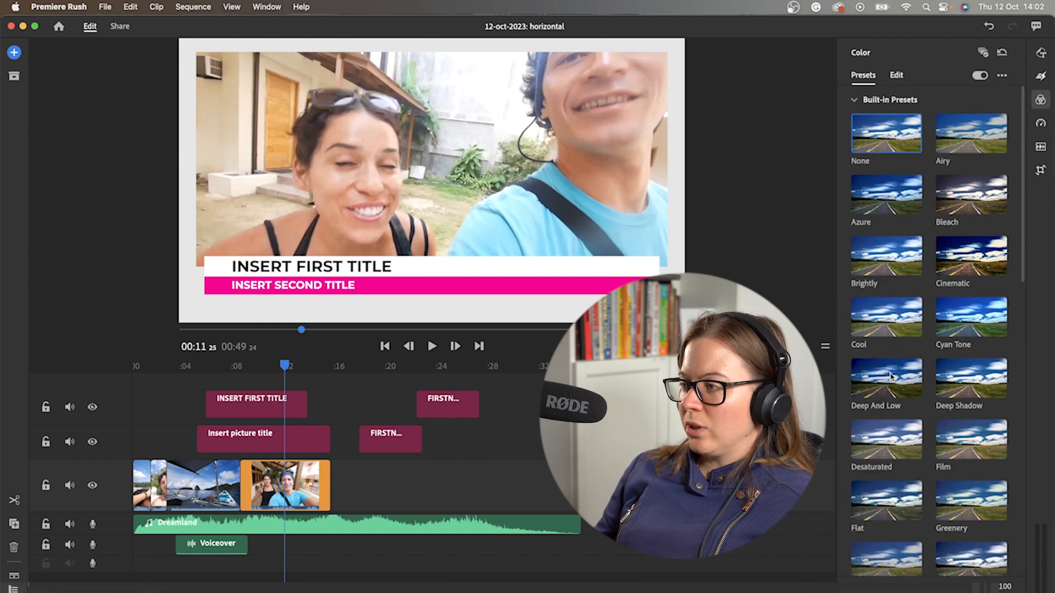
# - Set the last video clip's Contrast to 49, Highlights to -33 and Shadows to -26, and apply the color adjustments to all clips
pyautogui.click(897, 77)
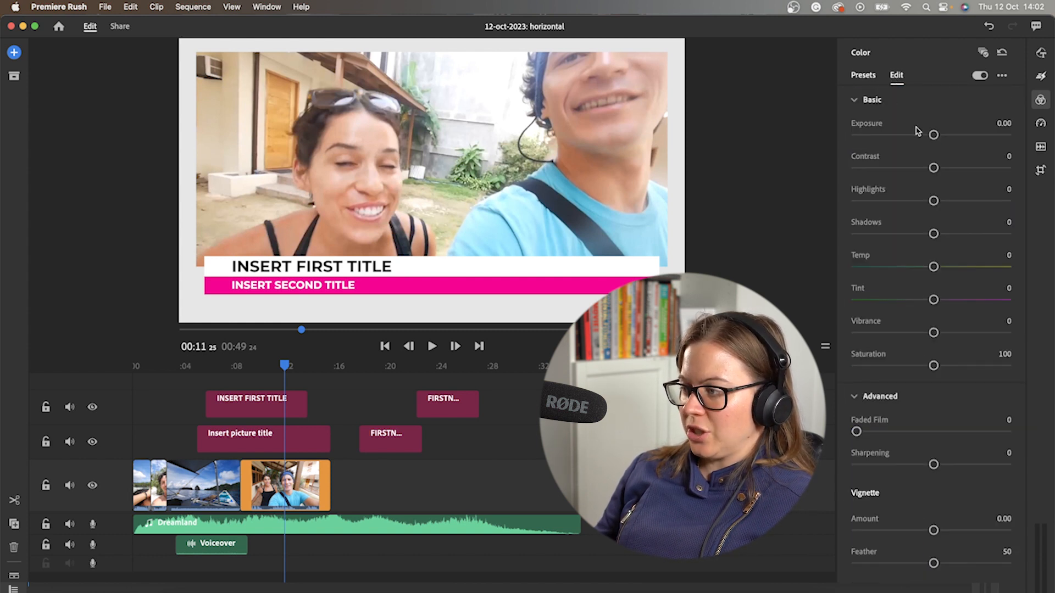
pyautogui.moveTo(934, 169); pyautogui.dragTo(972, 168)
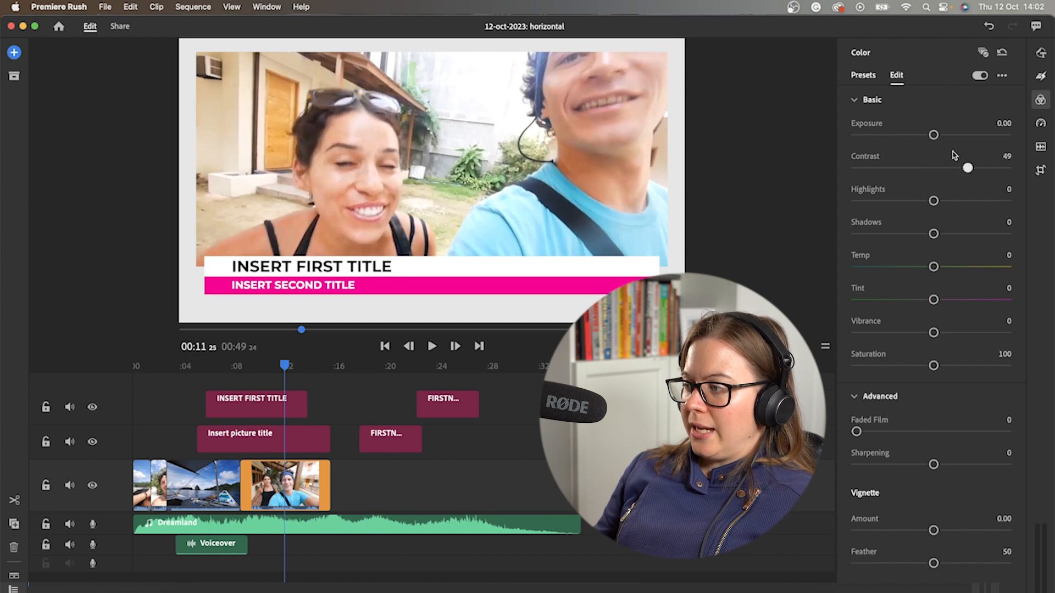
pyautogui.moveTo(933, 234); pyautogui.dragTo(907, 201)
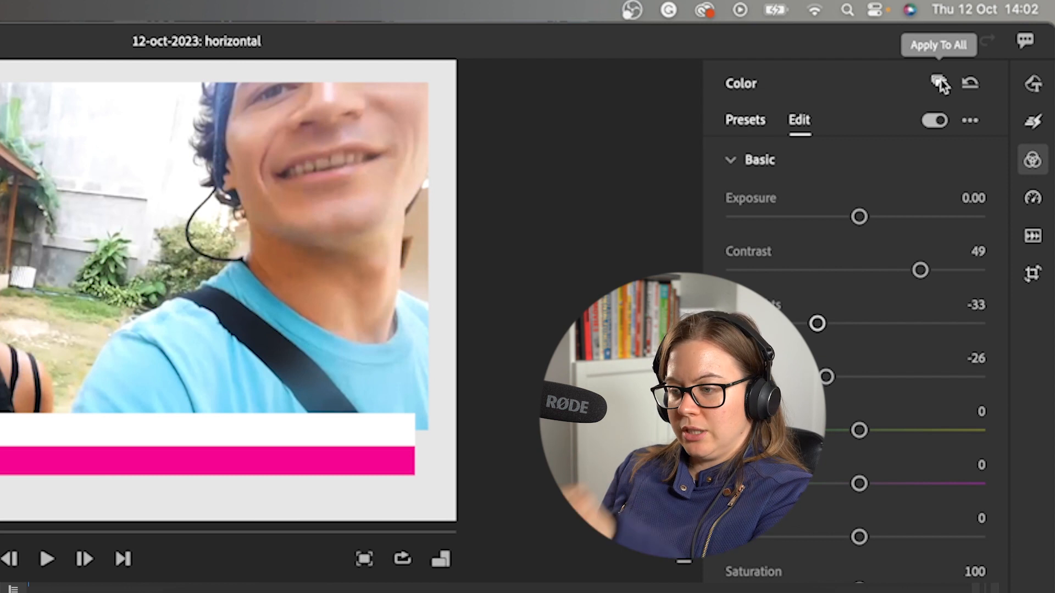
pyautogui.click(940, 83)
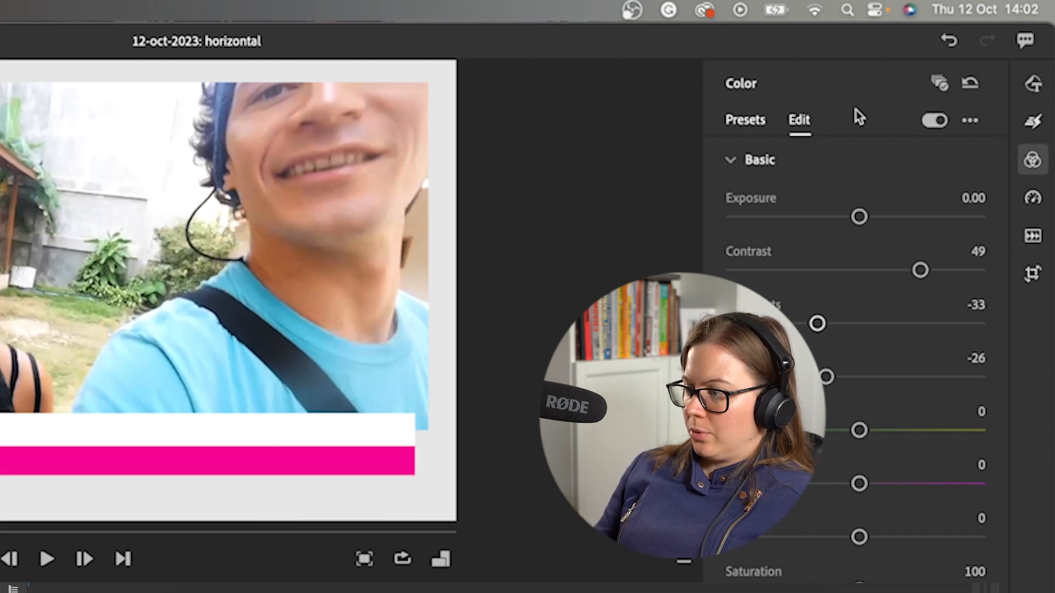
pyautogui.click(977, 121)
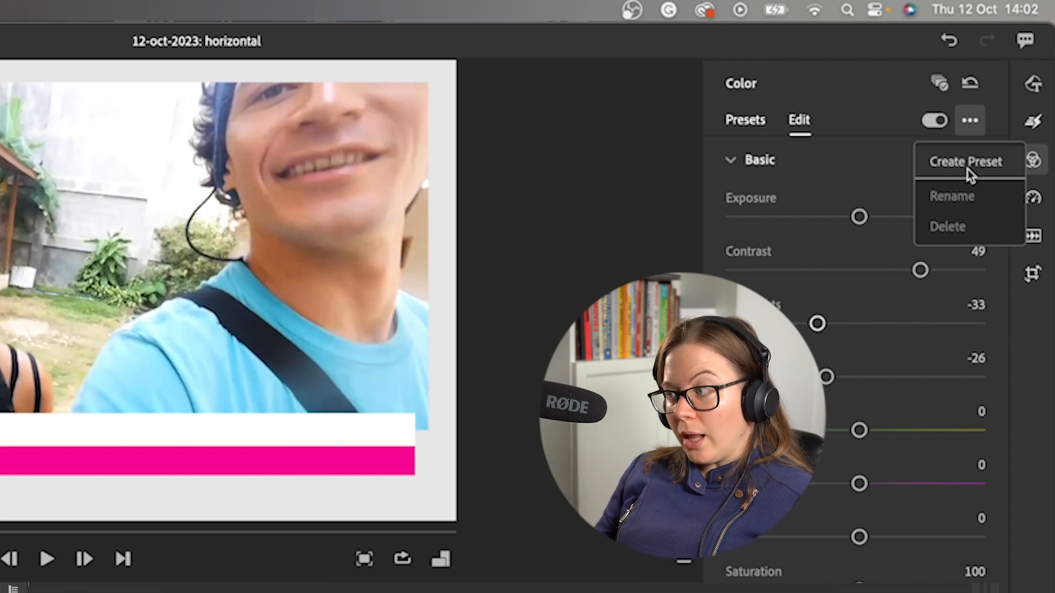
pyautogui.click(862, 160)
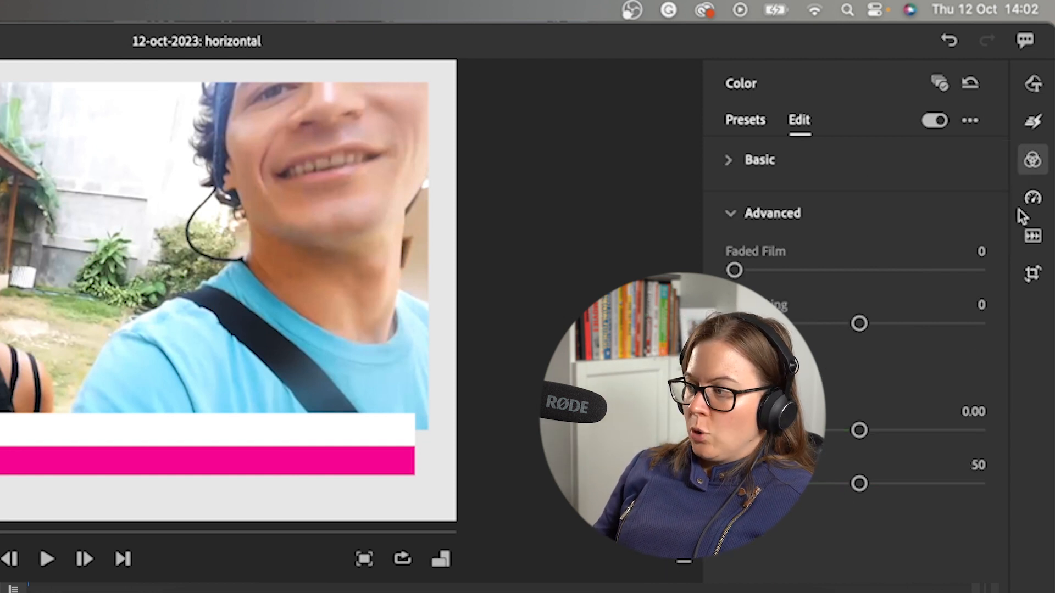
# - Set the boat clip's range speed to 160 % across the entire clip
pyautogui.click(1032, 197)
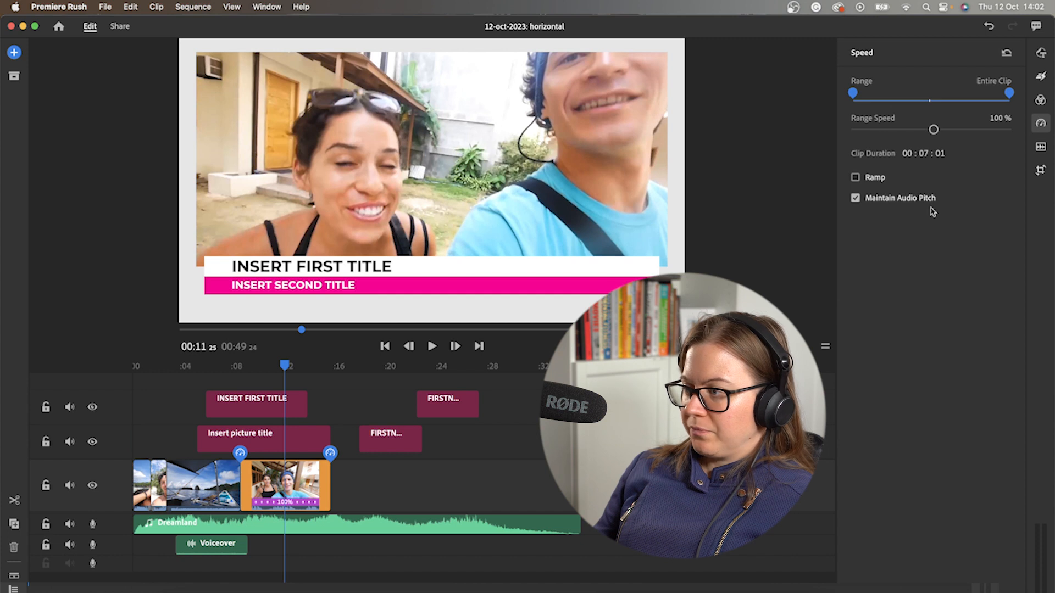
pyautogui.click(400, 523)
pyautogui.click(187, 478)
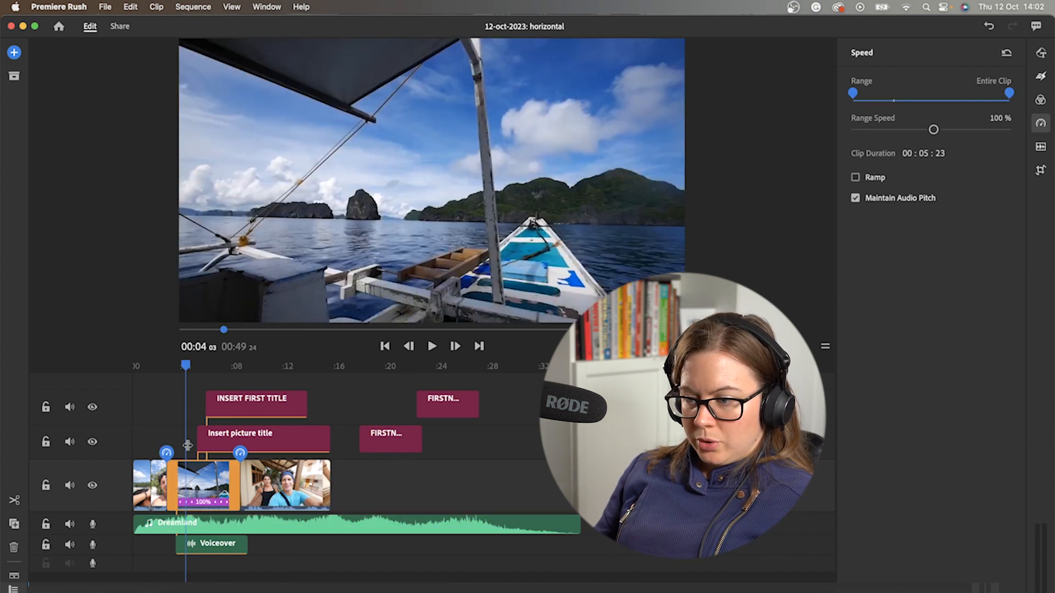
pyautogui.click(208, 485)
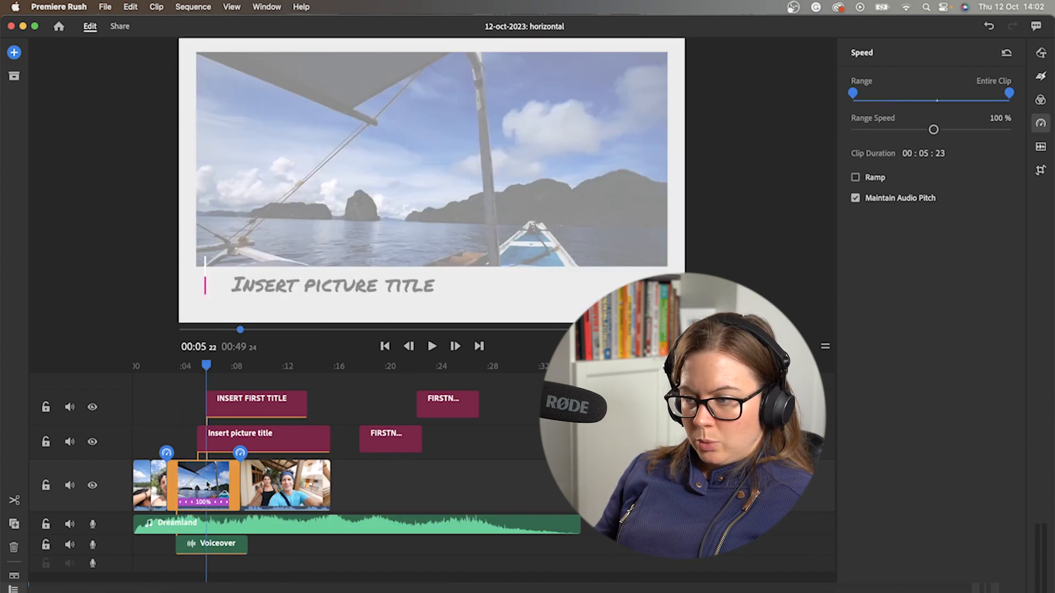
pyautogui.click(184, 366)
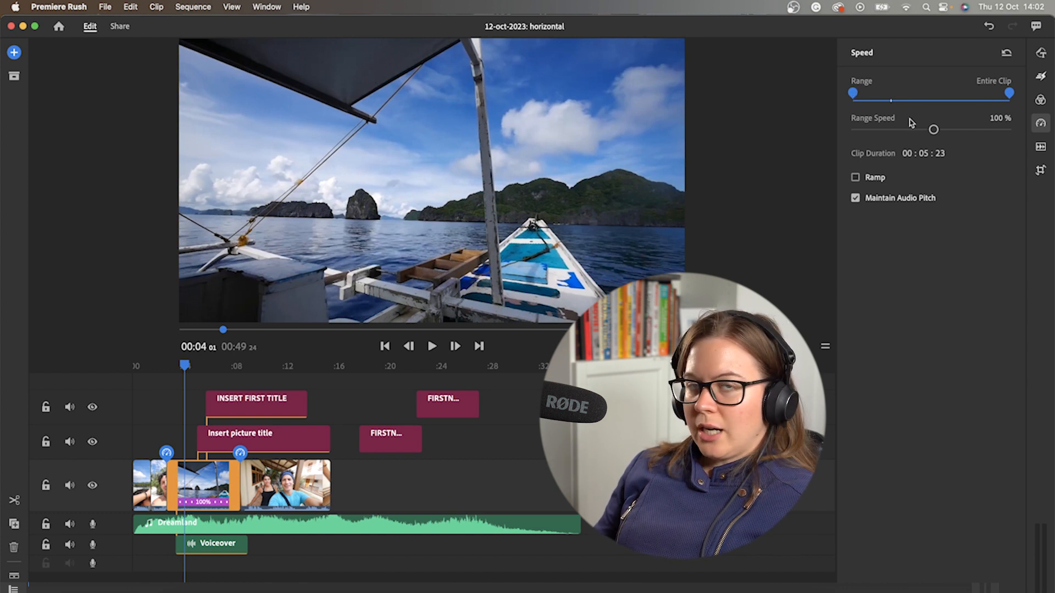
pyautogui.moveTo(853, 94)
pyautogui.mouseDown()
pyautogui.moveTo(882, 96)
pyautogui.moveTo(841, 97)
pyautogui.mouseUp()
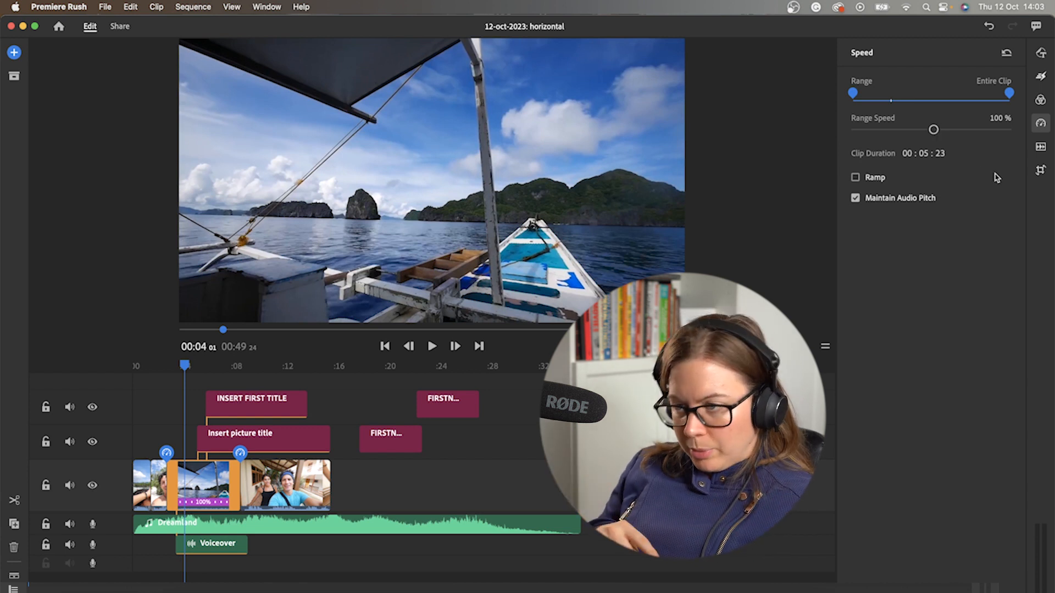
pyautogui.moveTo(934, 129)
pyautogui.mouseDown()
pyautogui.moveTo(882, 132)
pyautogui.moveTo(977, 130)
pyautogui.moveTo(949, 130)
pyautogui.mouseUp()
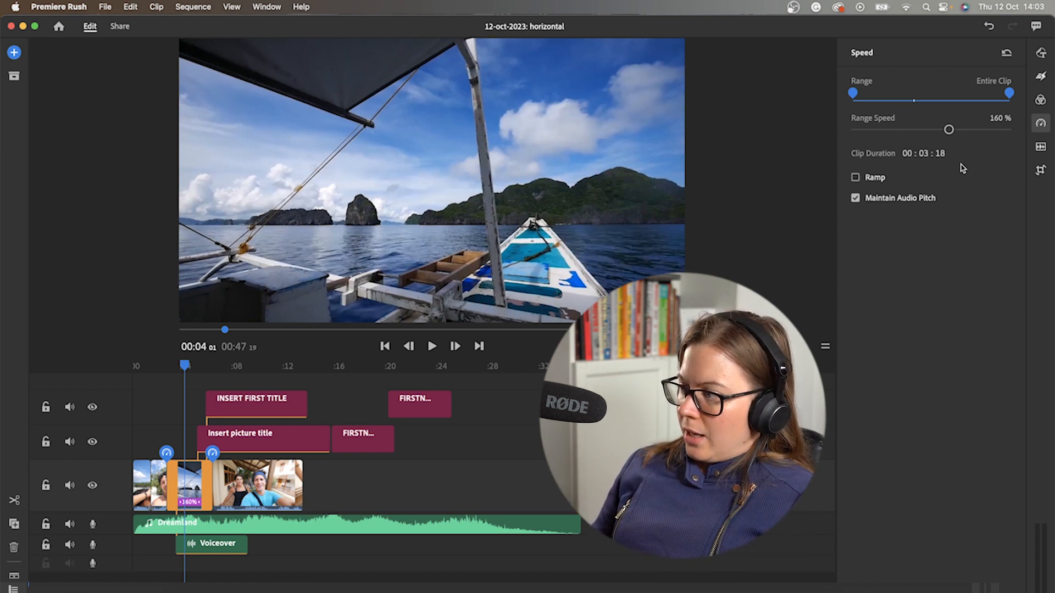
# - Open the audio settings and compare the options for the video clips, the Dreamland music and the voiceover
pyautogui.click(1041, 147)
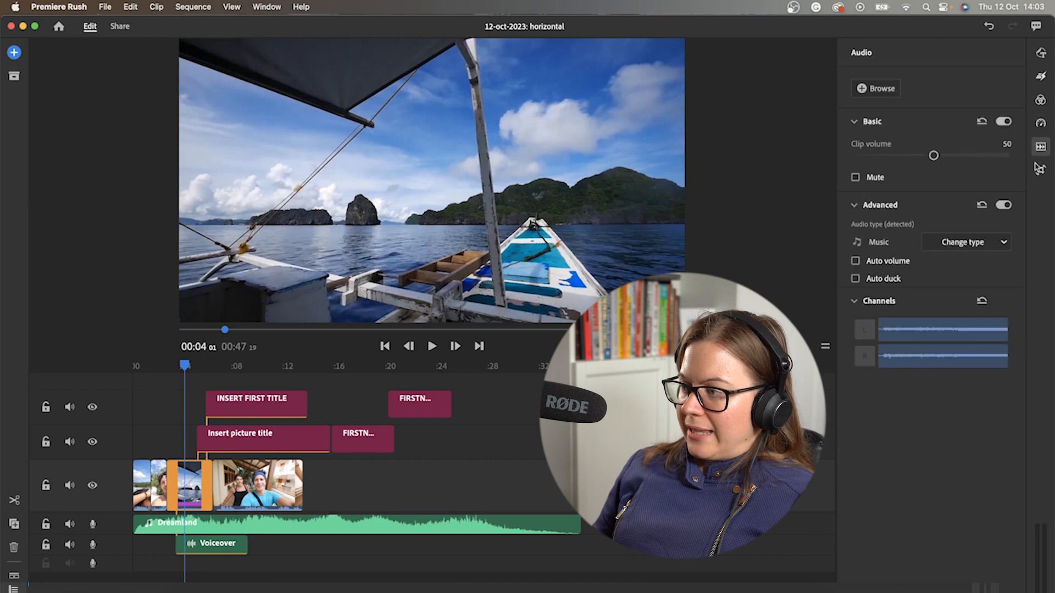
pyautogui.click(276, 524)
pyautogui.click(238, 501)
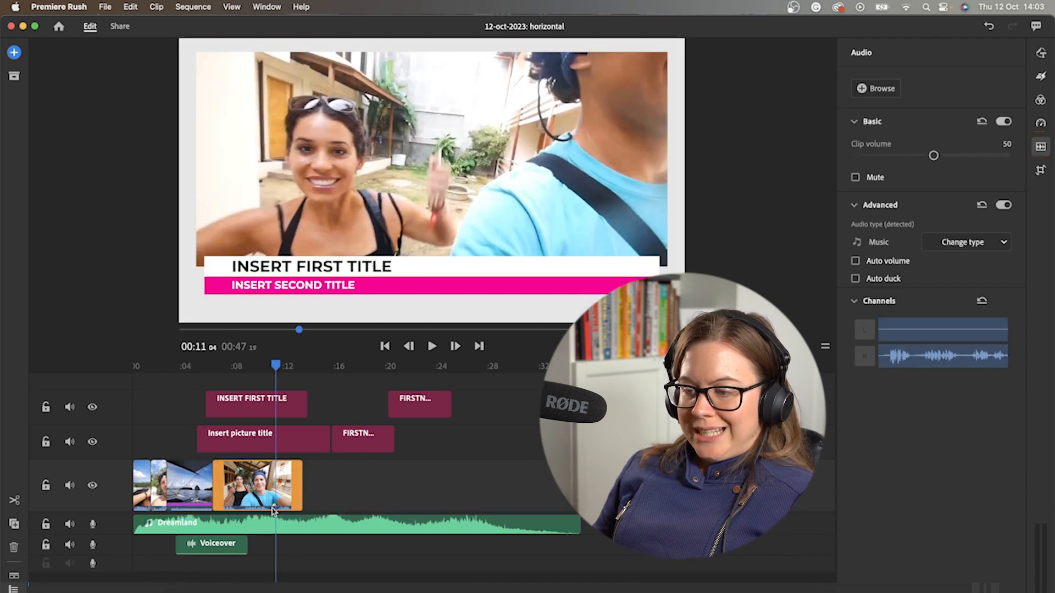
pyautogui.click(264, 478)
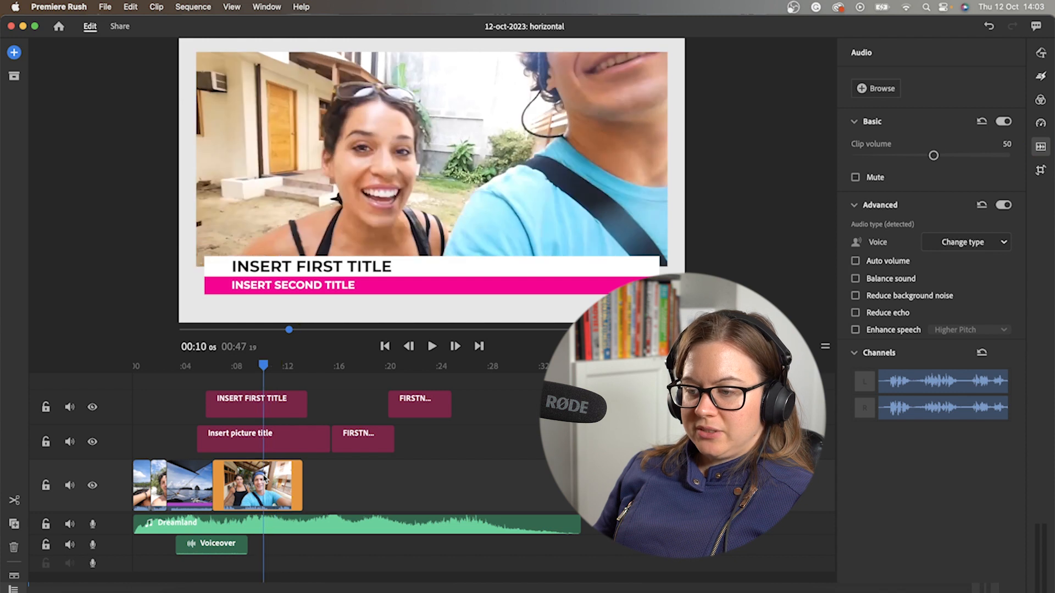
pyautogui.click(240, 526)
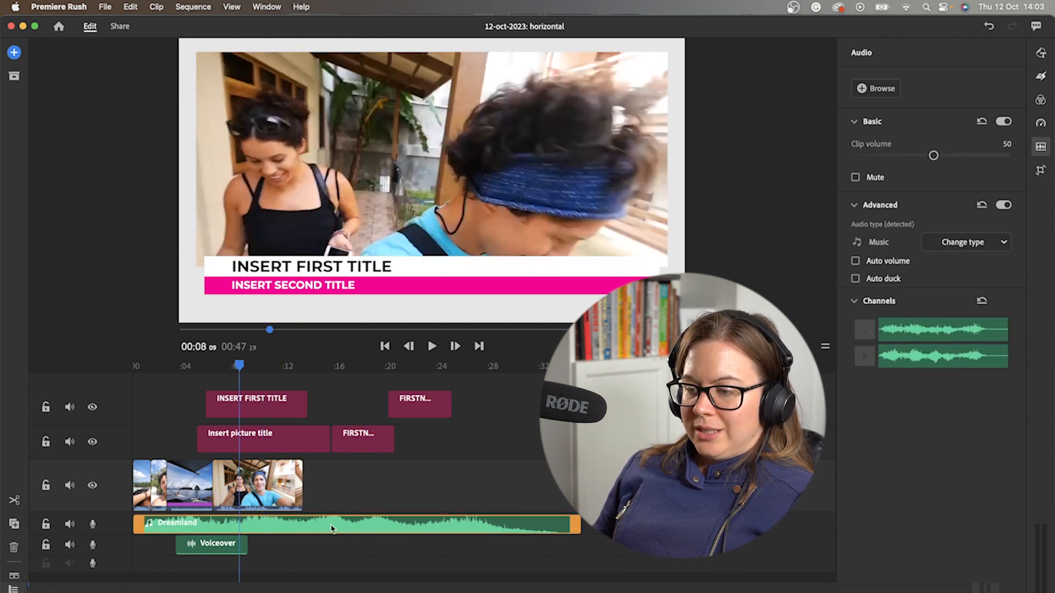
pyautogui.click(335, 527)
pyautogui.click(214, 545)
# - Set the Dreamland music's clip volume to 51 and leave it unmuted
pyautogui.click(262, 526)
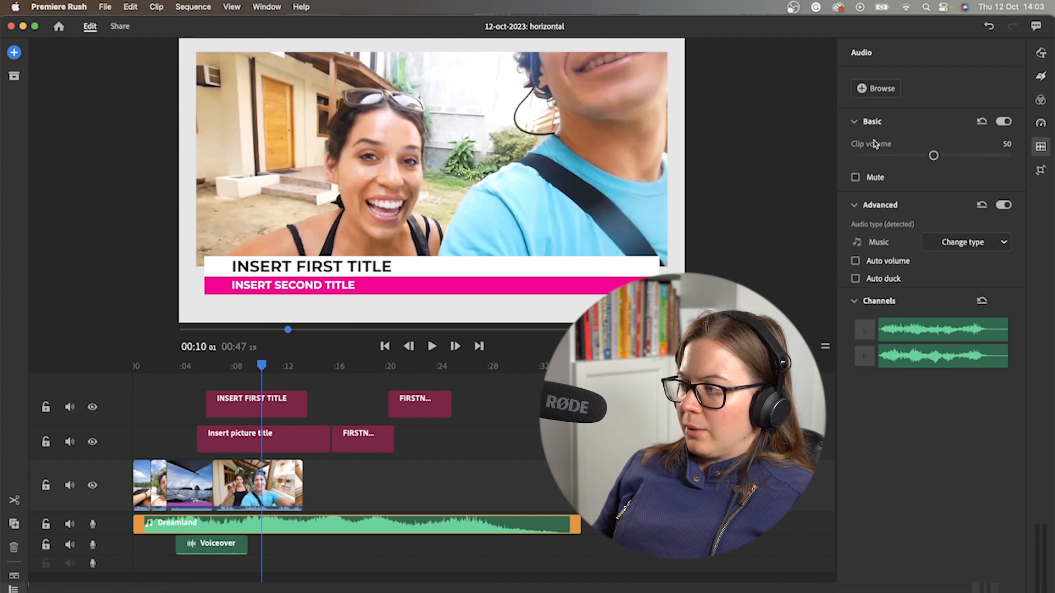
pyautogui.moveTo(933, 156)
pyautogui.mouseDown()
pyautogui.moveTo(904, 157)
pyautogui.moveTo(935, 156)
pyautogui.mouseUp()
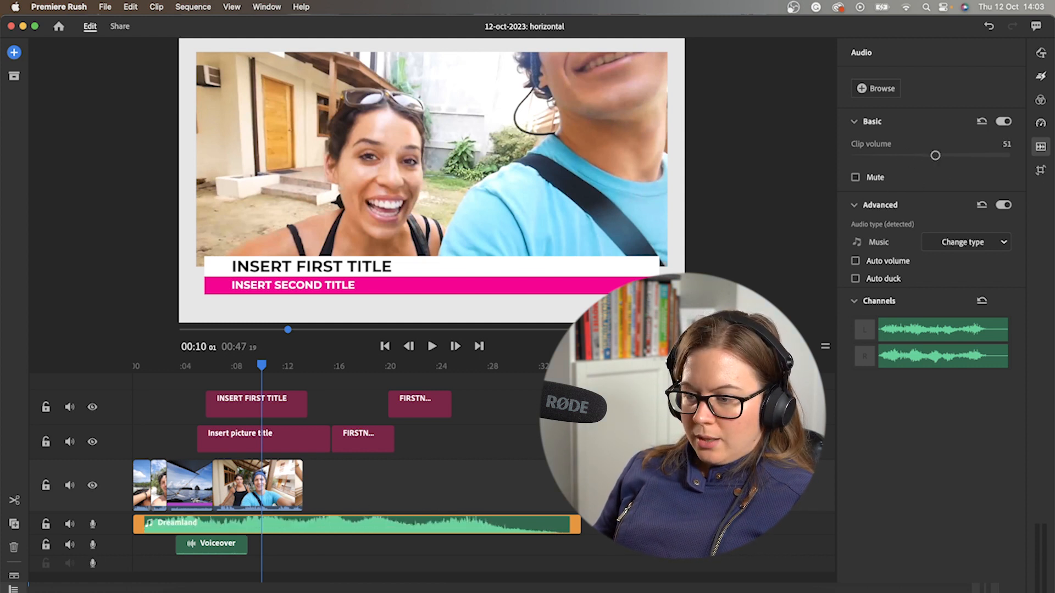
pyautogui.click(856, 177)
pyautogui.click(855, 177)
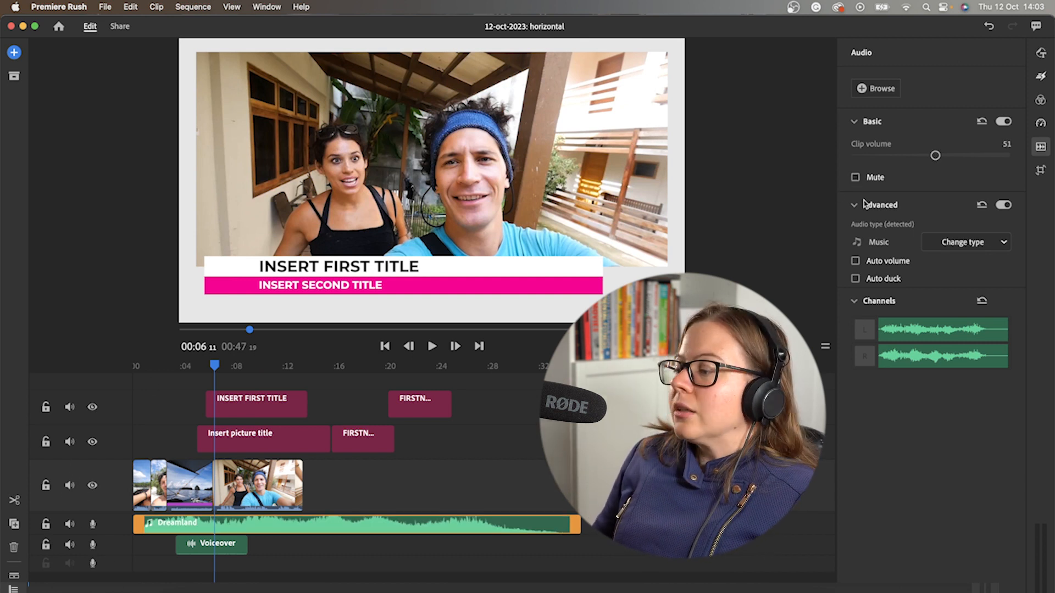
# - Enable Auto duck for the Dreamland music clip
pyautogui.moveTo(878, 263)
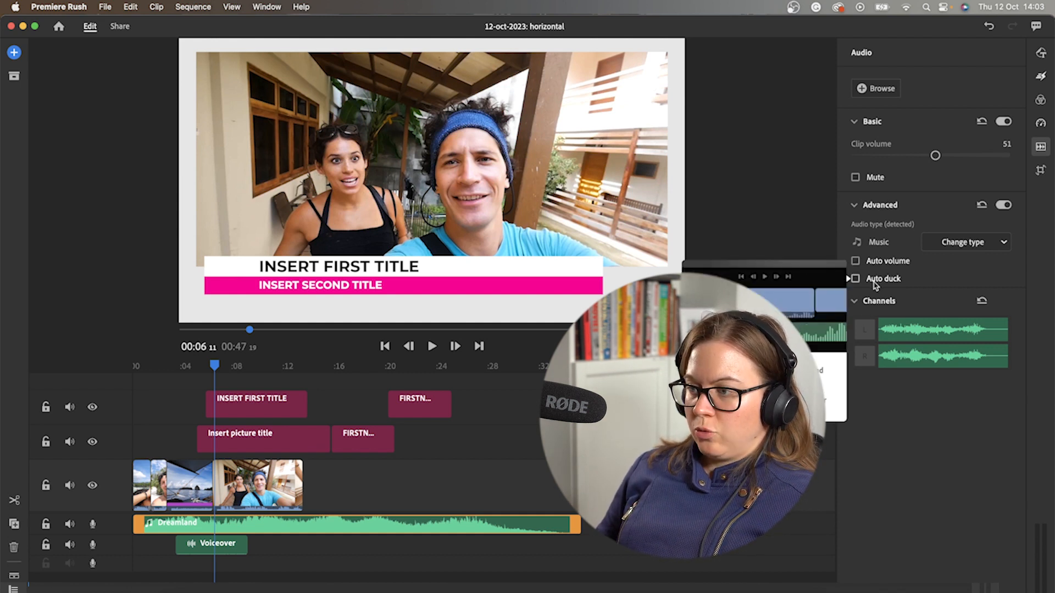
pyautogui.click(339, 548)
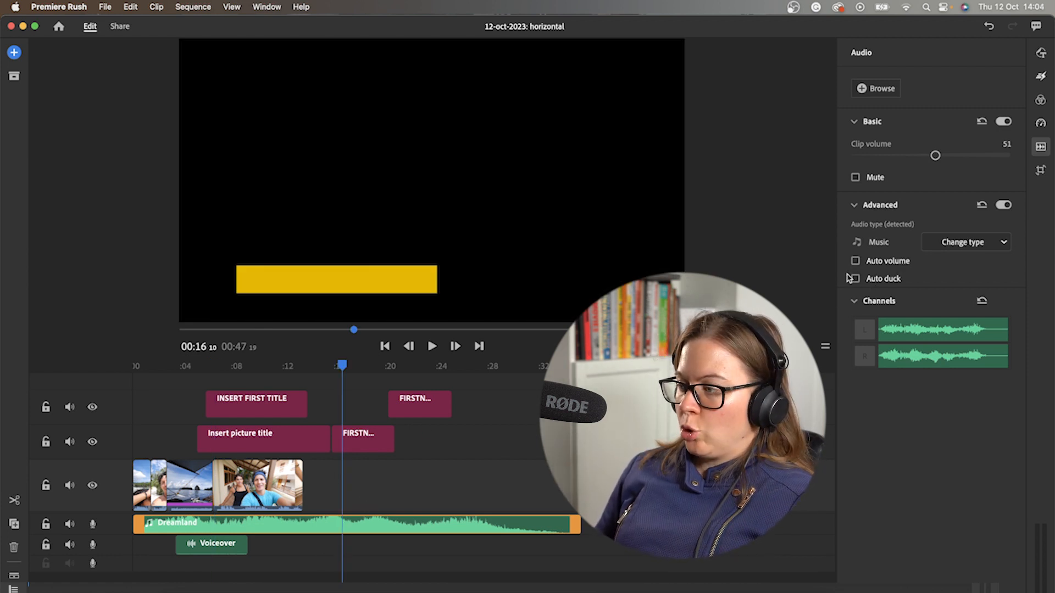
pyautogui.click(891, 281)
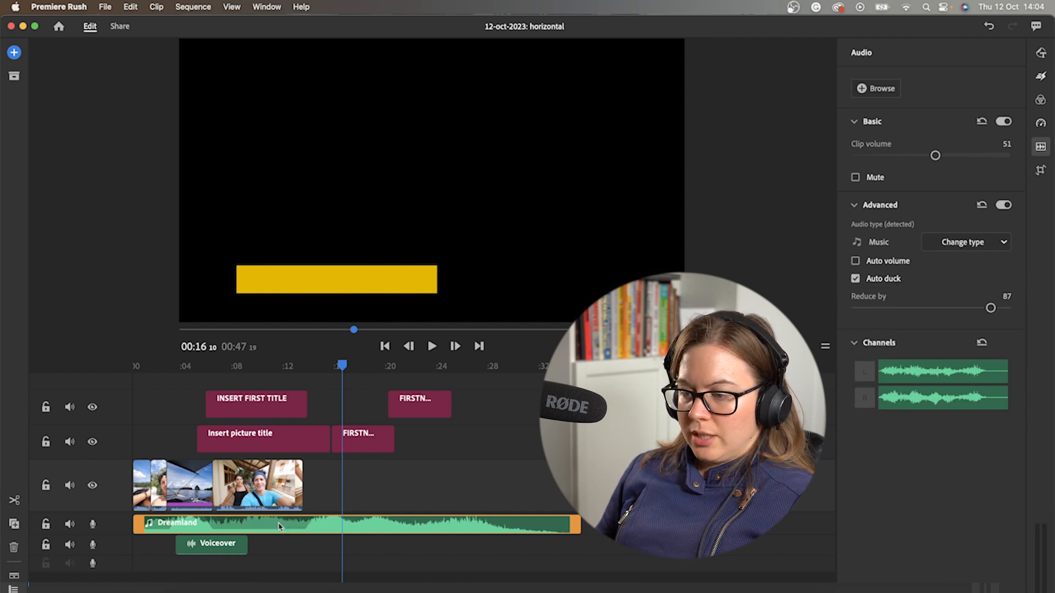
pyautogui.click(276, 517)
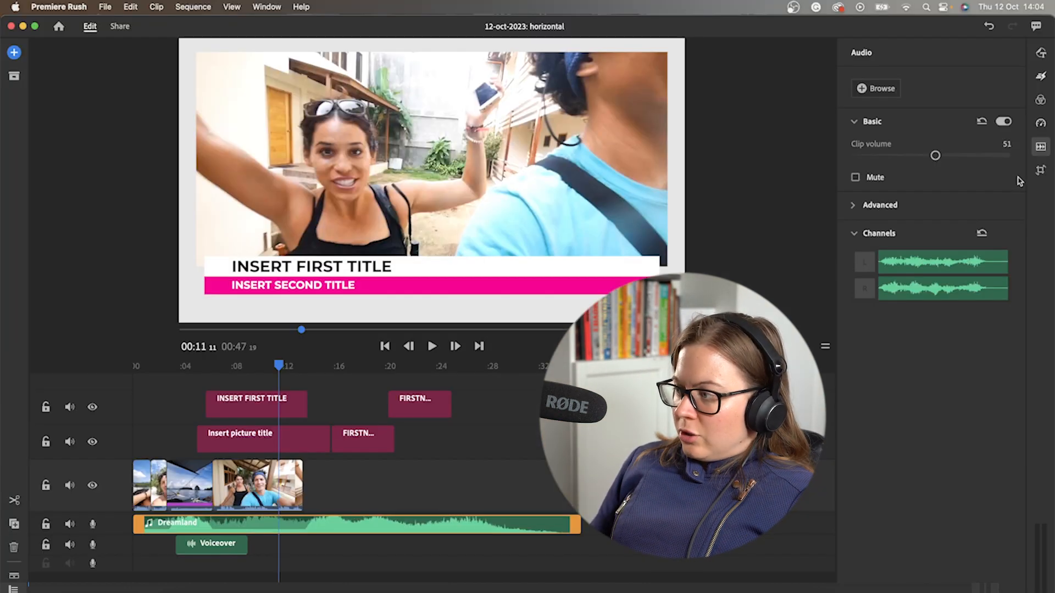
# - Set the boat clip's horizontal position to 882, its proportional scale to 66 and its left crop to 31.5 %
pyautogui.click(1041, 171)
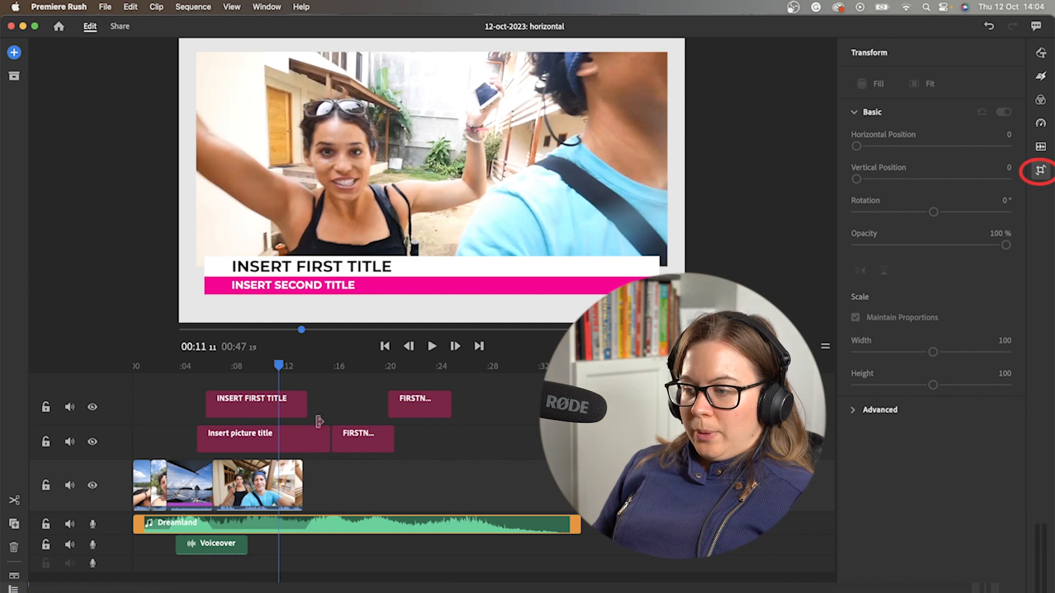
pyautogui.click(362, 439)
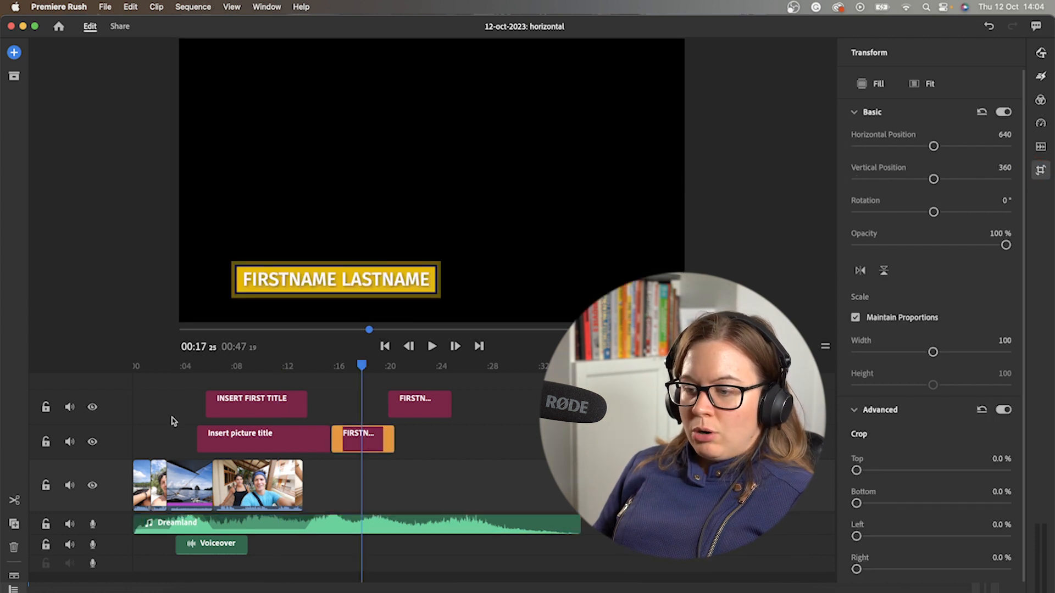
pyautogui.click(178, 477)
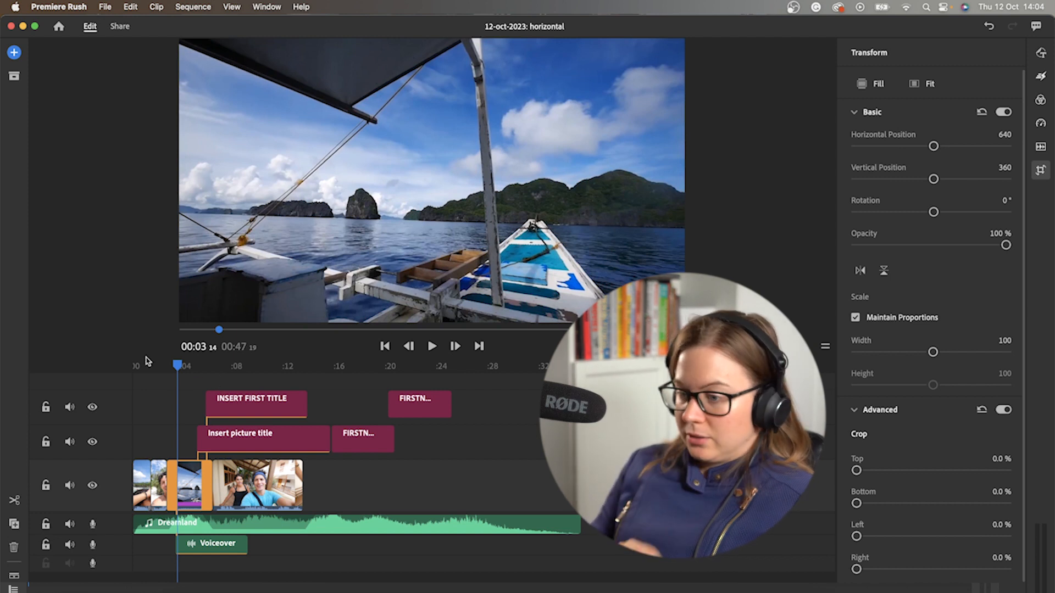
pyautogui.click(190, 487)
pyautogui.moveTo(156, 369); pyautogui.dragTo(179, 369)
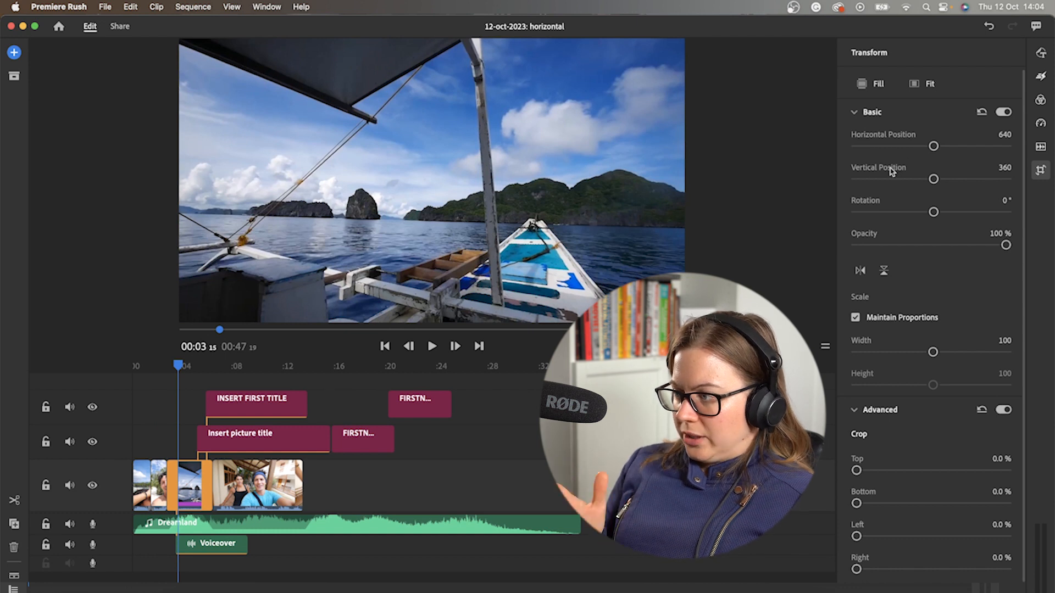
pyautogui.moveTo(929, 147); pyautogui.dragTo(936, 146)
pyautogui.moveTo(932, 353); pyautogui.dragTo(905, 357)
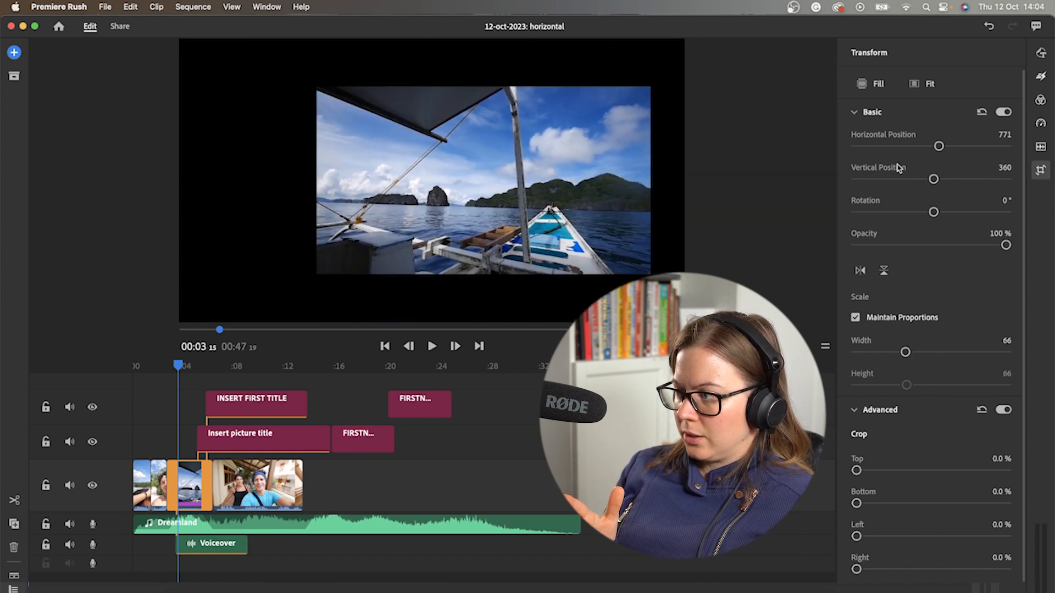
pyautogui.moveTo(938, 147)
pyautogui.mouseDown()
pyautogui.moveTo(916, 147)
pyautogui.moveTo(945, 146)
pyautogui.mouseUp()
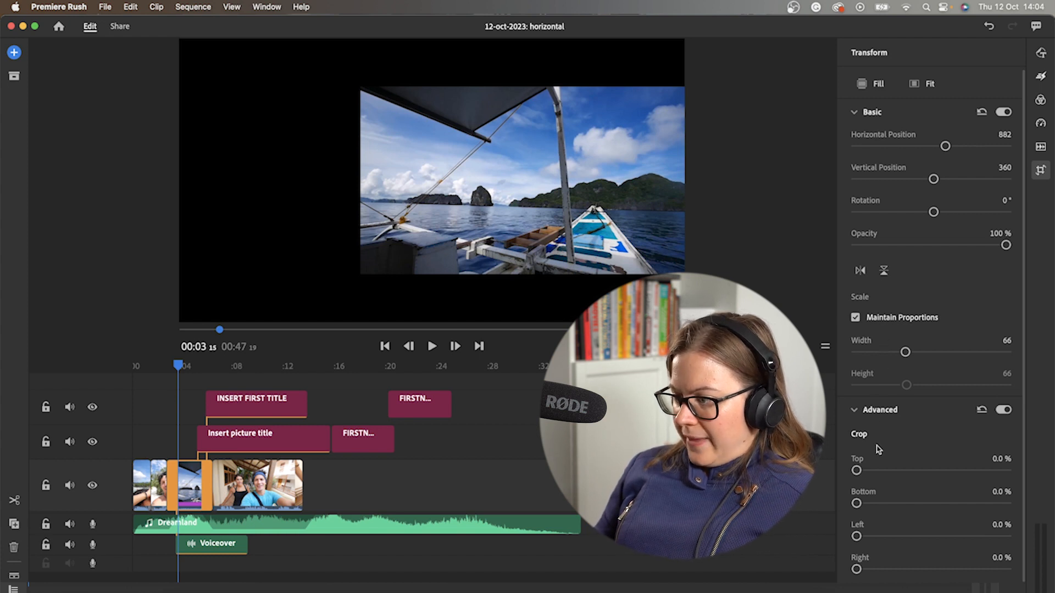
pyautogui.moveTo(857, 537); pyautogui.dragTo(903, 538)
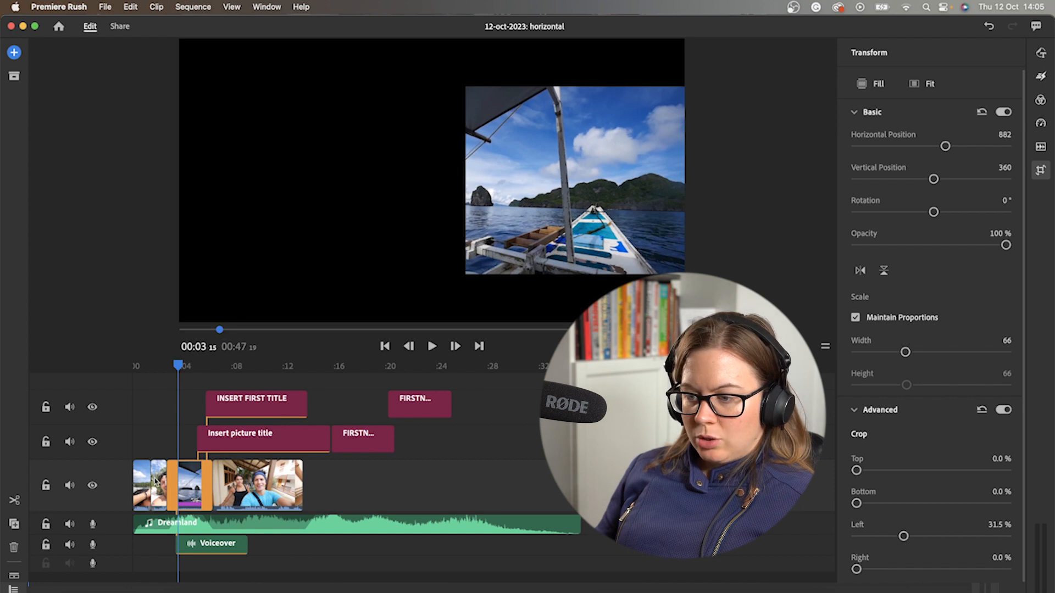
# - Move the second beach selfie clip to the track above the boat clip and set its horizontal position to 287 and scale to 79
pyautogui.moveTo(155, 481); pyautogui.dragTo(168, 405)
pyautogui.click(168, 367)
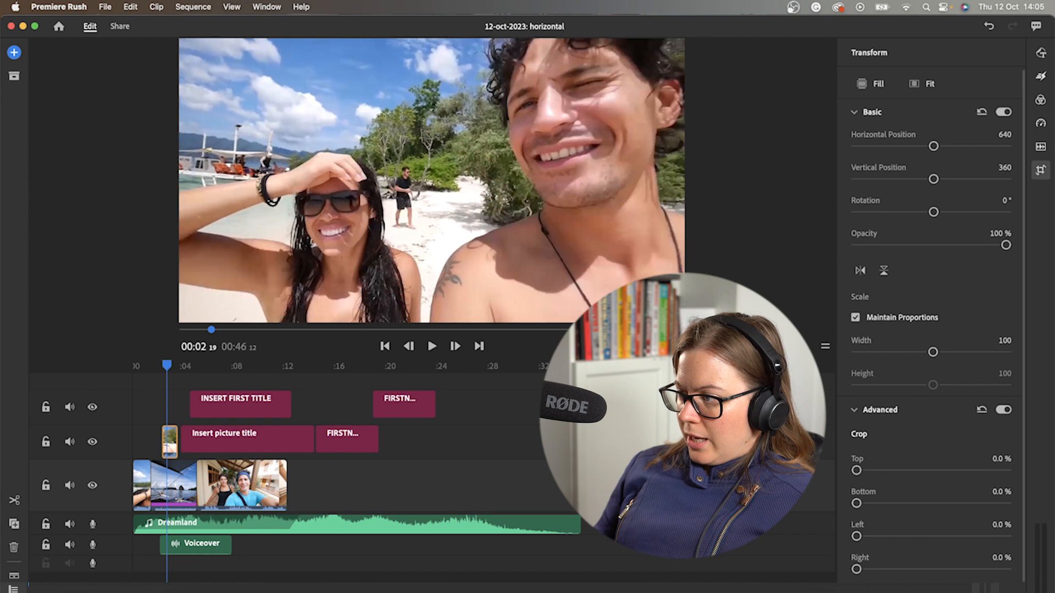
pyautogui.moveTo(933, 146); pyautogui.dragTo(903, 146)
pyautogui.moveTo(934, 352); pyautogui.dragTo(915, 354)
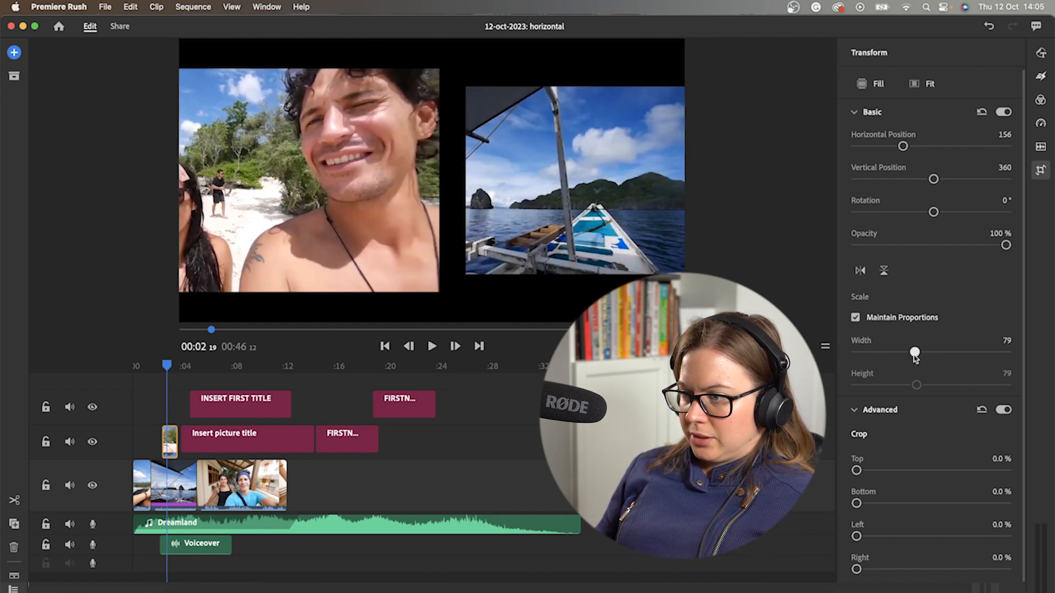
pyautogui.moveTo(903, 146); pyautogui.dragTo(911, 147)
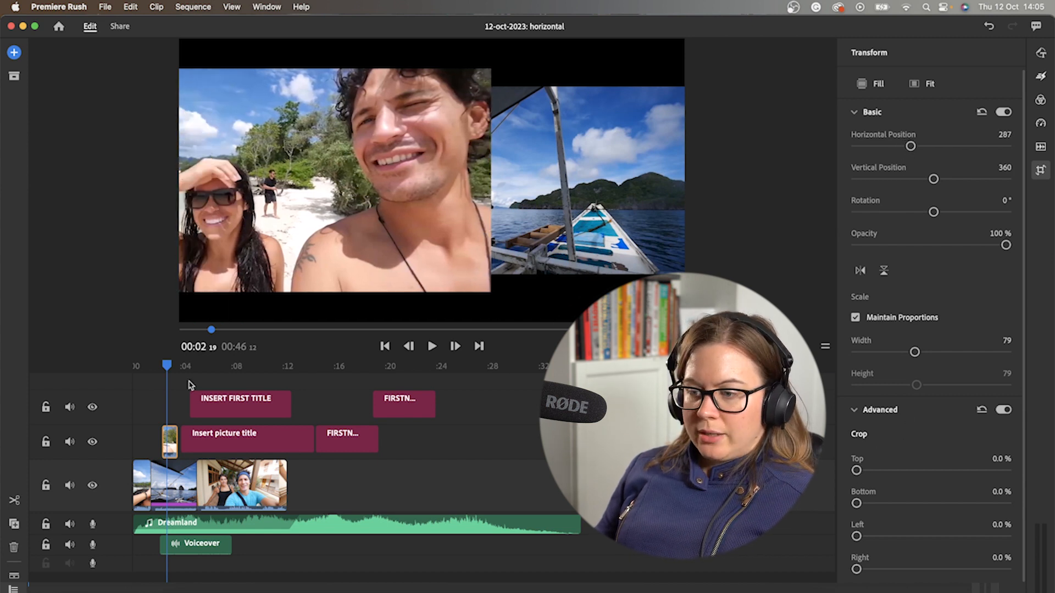
pyautogui.moveTo(163, 368); pyautogui.dragTo(170, 368)
pyautogui.scroll(-2, 928, 428)
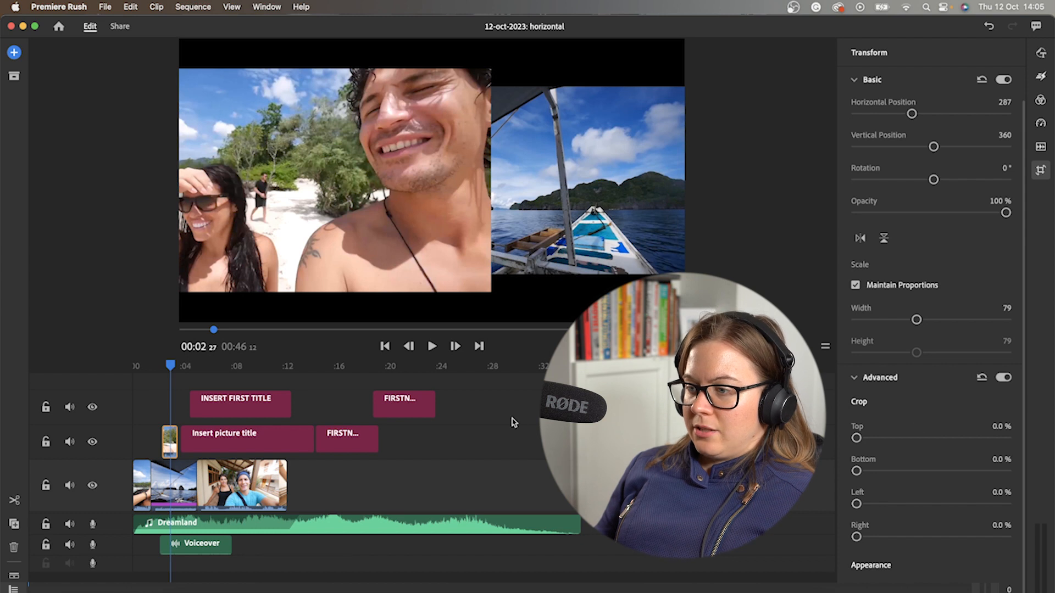
pyautogui.scroll(2, 1005, 320)
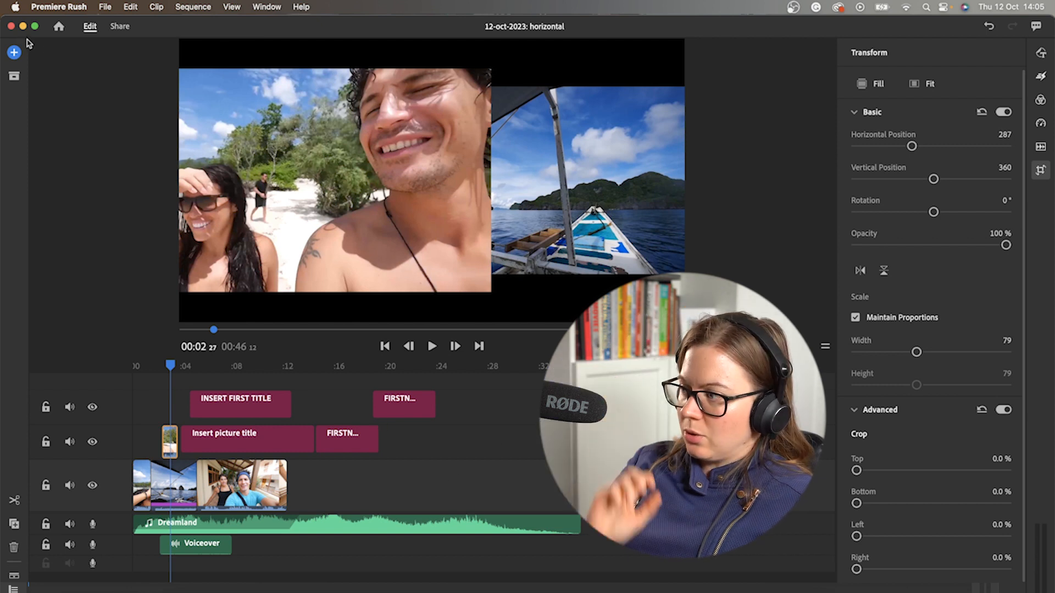
# - Search the transition graphics for "solid" and add Basic Solid Background to the timeline on a new track above the titles
pyautogui.click(14, 53)
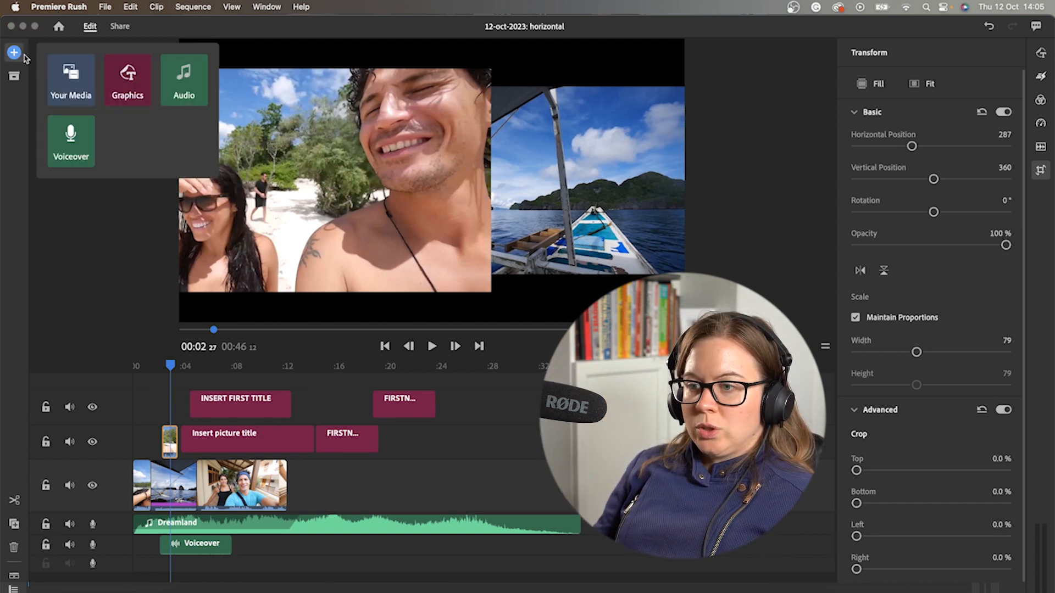
pyautogui.click(128, 90)
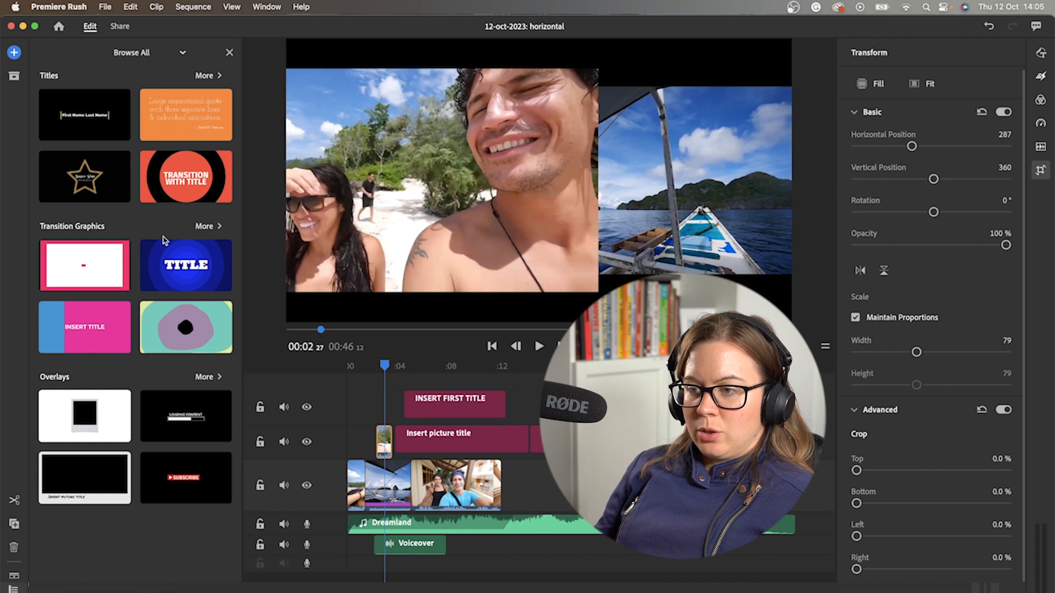
pyautogui.click(215, 227)
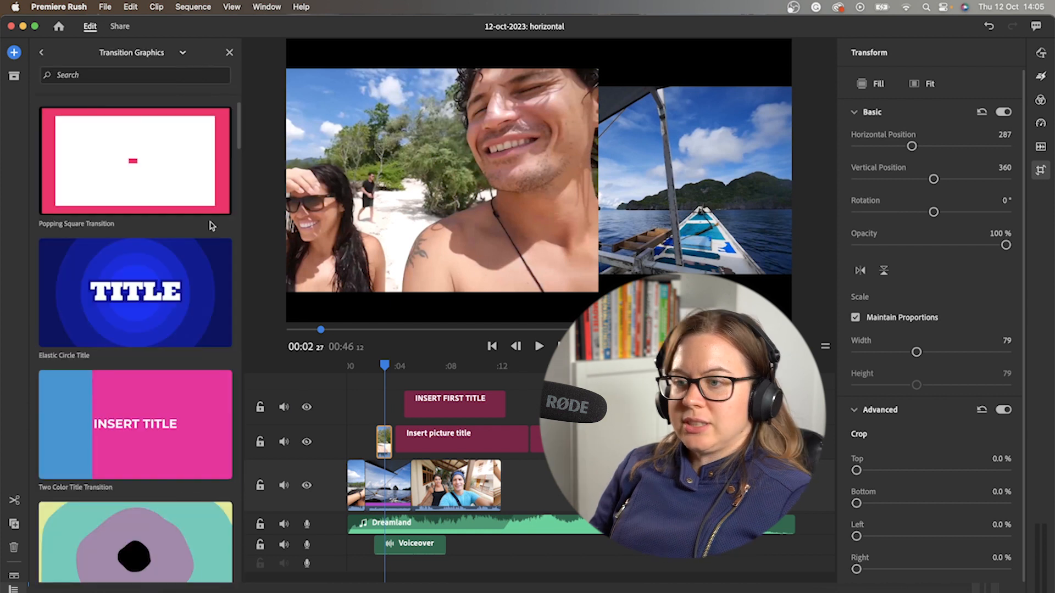
pyautogui.click(131, 75)
pyautogui.write('solid')
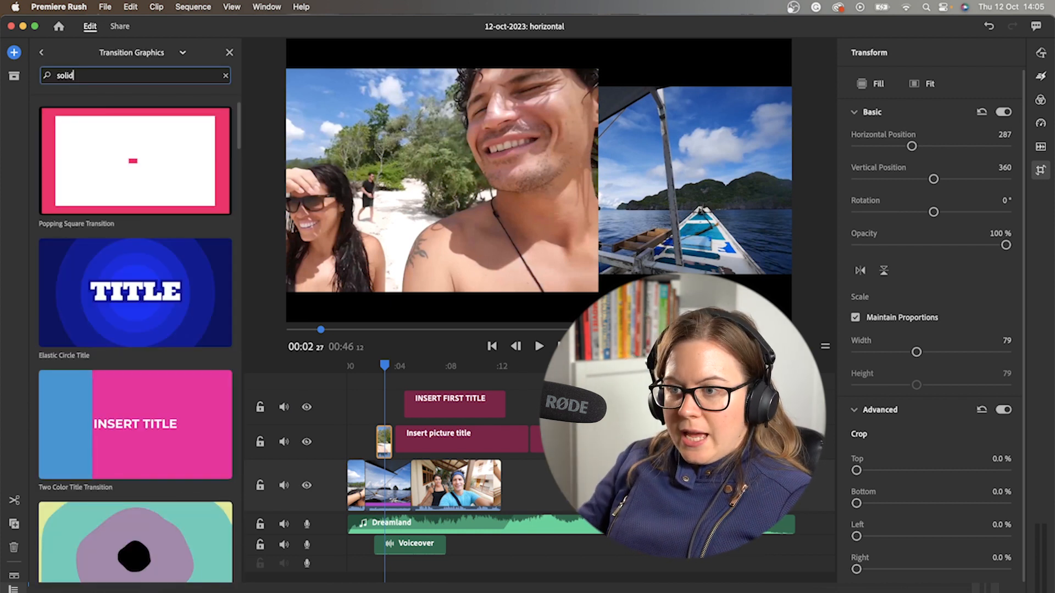
pyautogui.press('Return')
pyautogui.click(106, 150)
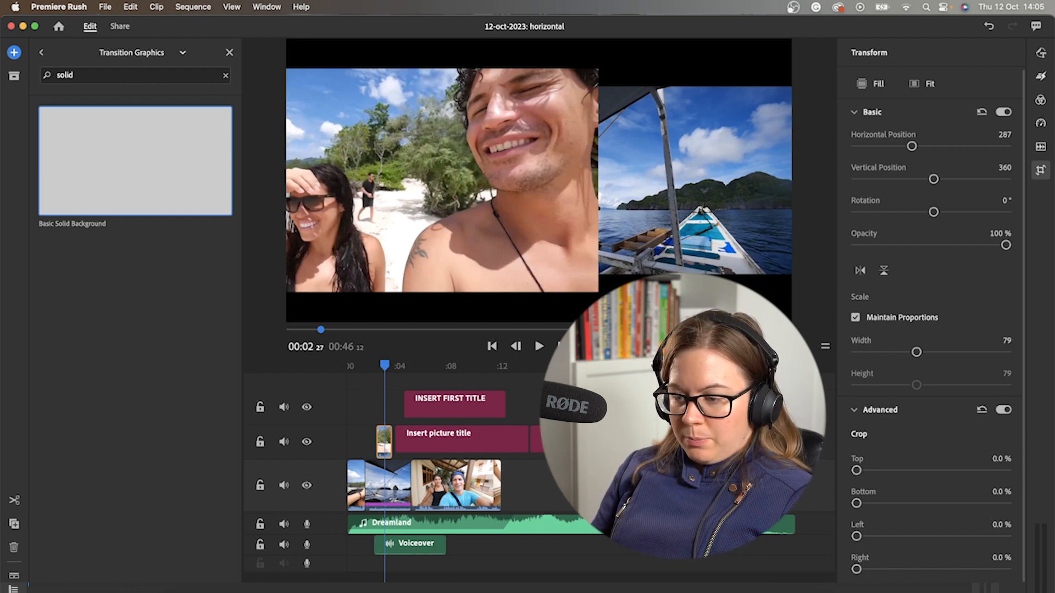
pyautogui.moveTo(379, 373); pyautogui.dragTo(376, 371)
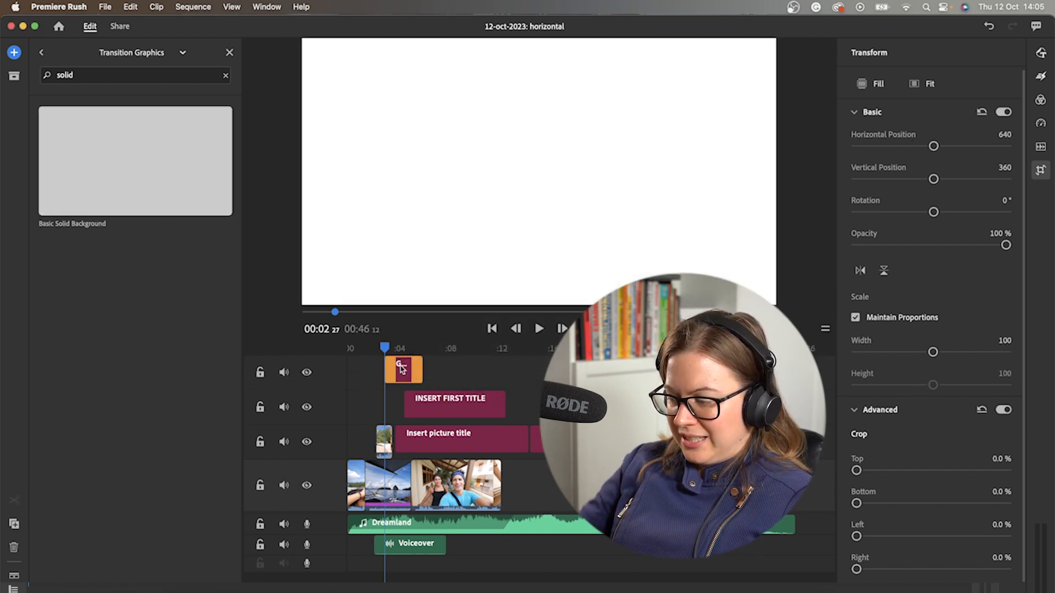
pyautogui.click(401, 369)
# - Align the start of the background graphic with the overlaid beach clip and close the graphics browser
pyautogui.scroll(5, 407, 371)
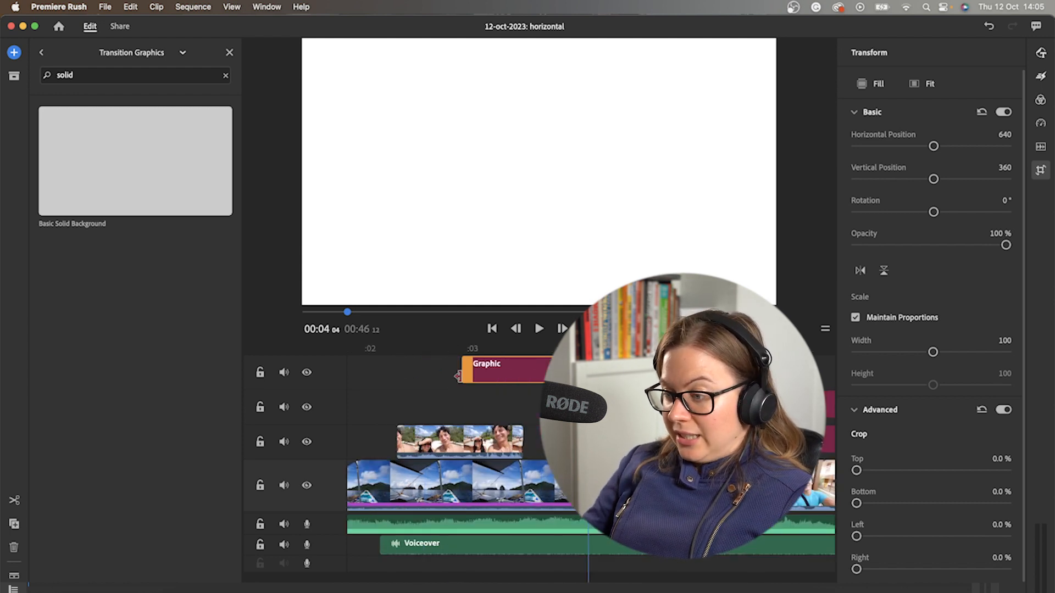
pyautogui.scroll(-3, 460, 378)
pyautogui.moveTo(519, 377); pyautogui.dragTo(487, 376)
pyautogui.click(491, 348)
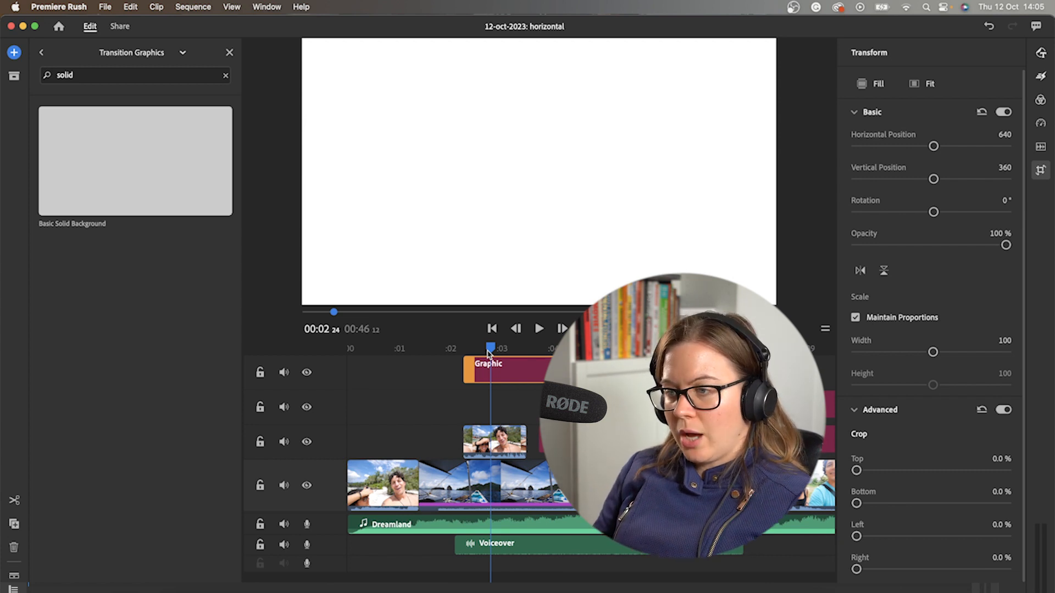
pyautogui.click(229, 52)
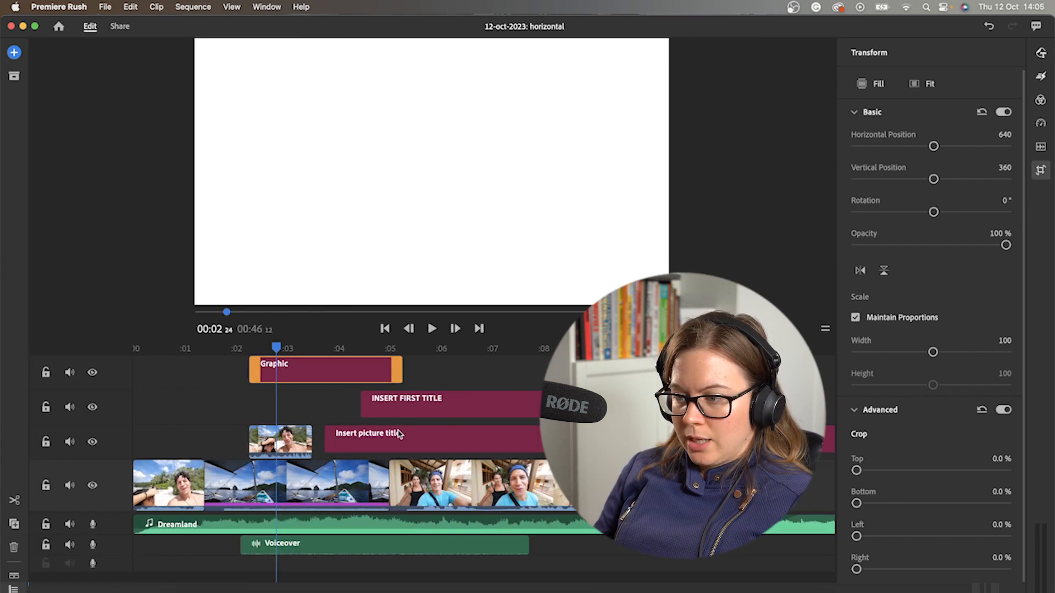
# - Insert the background graphic on the main video track before the boat clip and place the beach overlay clip over it, two tracks up
pyautogui.moveTo(291, 367); pyautogui.dragTo(240, 492)
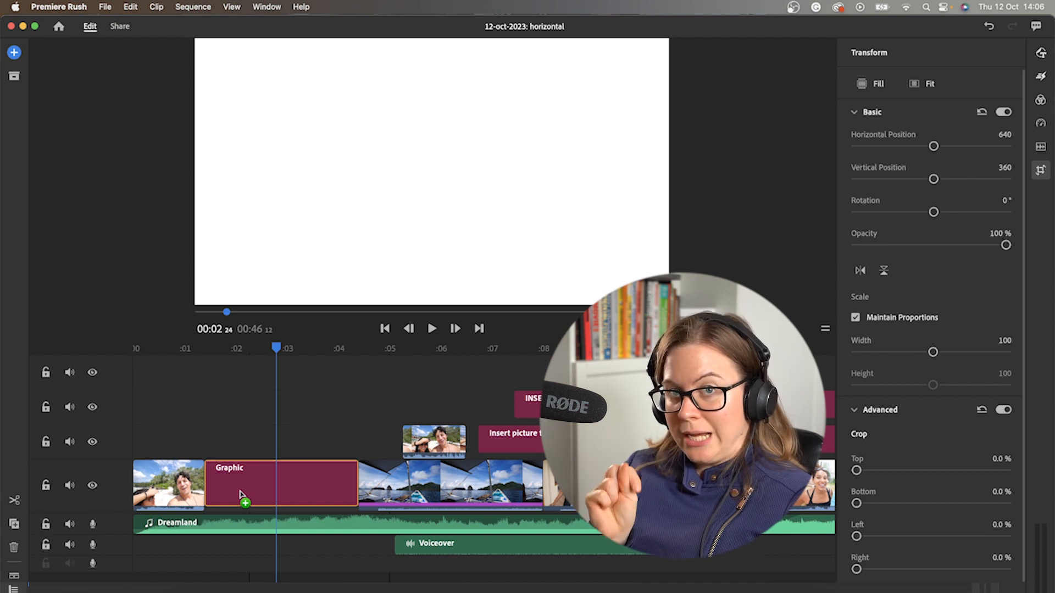
pyautogui.moveTo(239, 493); pyautogui.dragTo(238, 492)
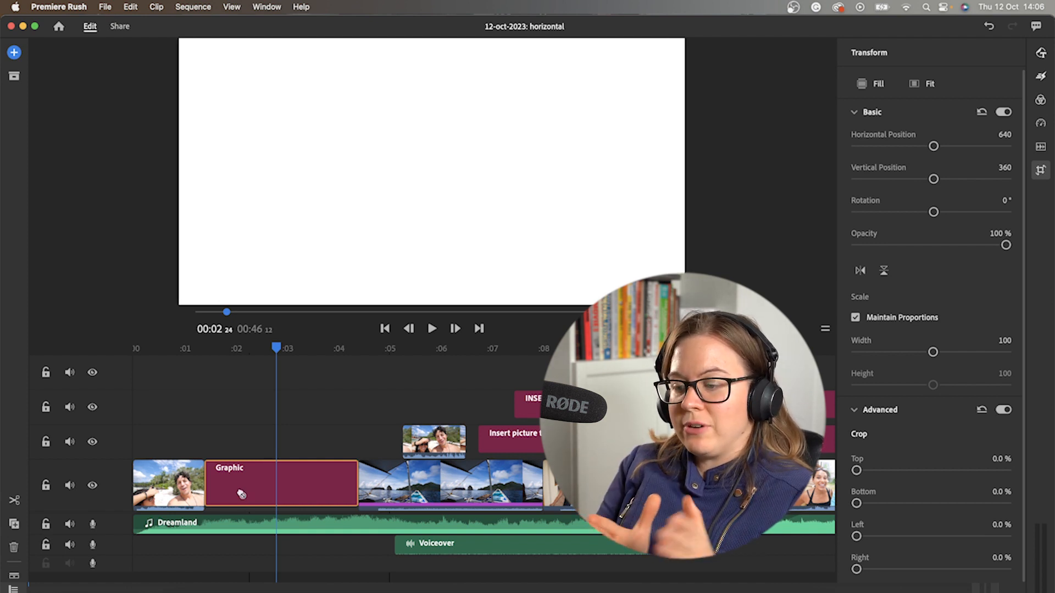
pyautogui.click(233, 491)
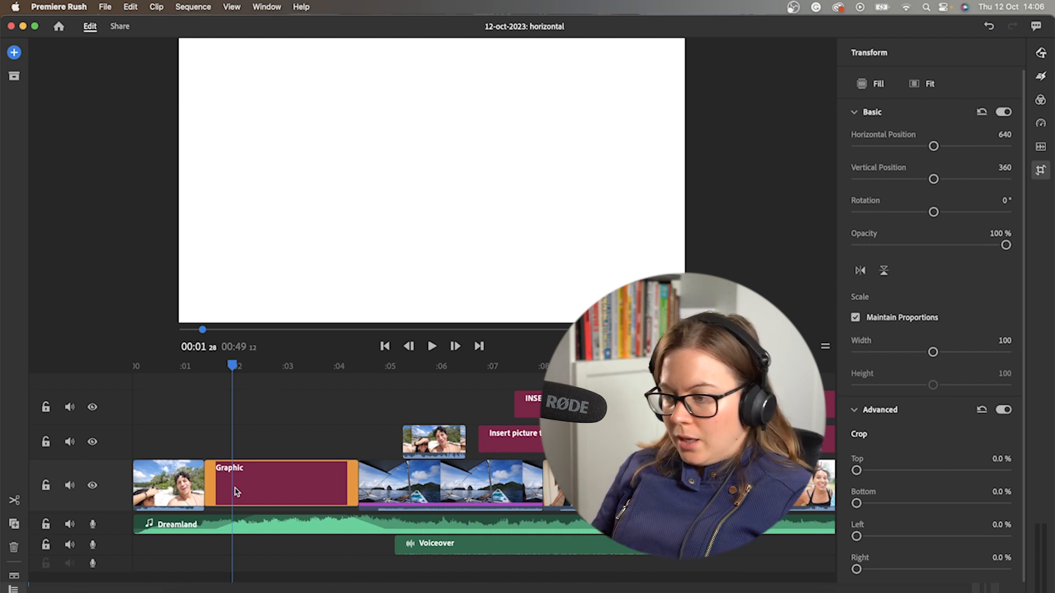
pyautogui.click(407, 468)
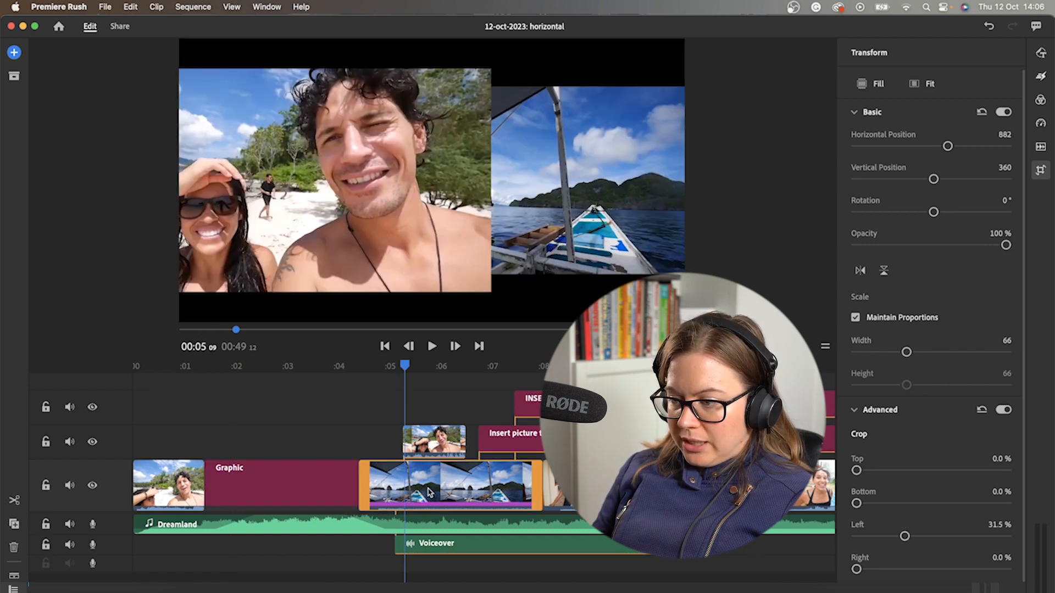
pyautogui.moveTo(428, 437); pyautogui.dragTo(326, 405)
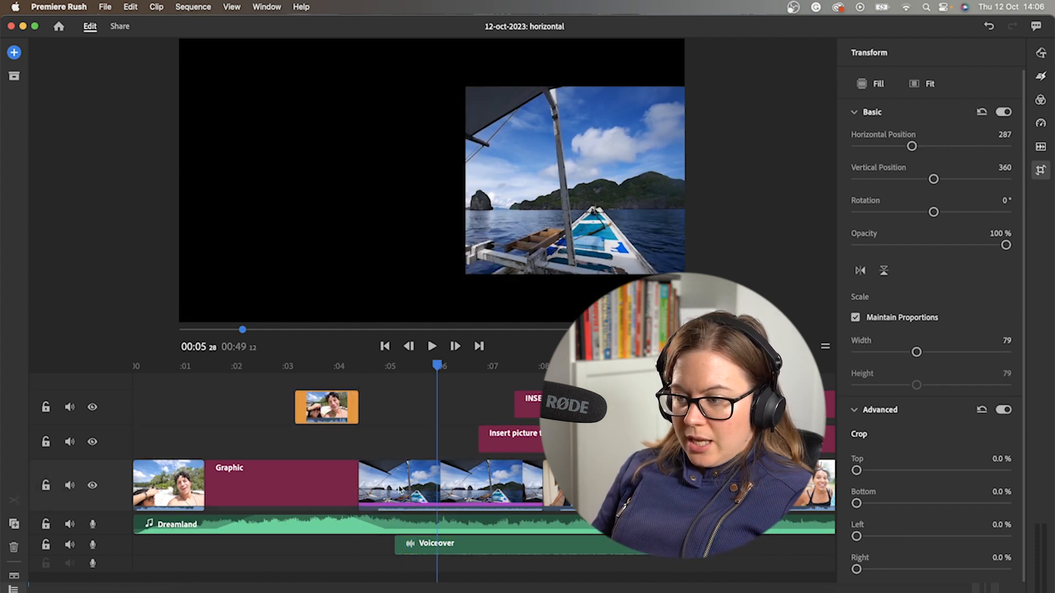
# - Lock the voiceover track and the two title tracks, and lift the boat clip onto a new top track over the graphic
pyautogui.click(399, 489)
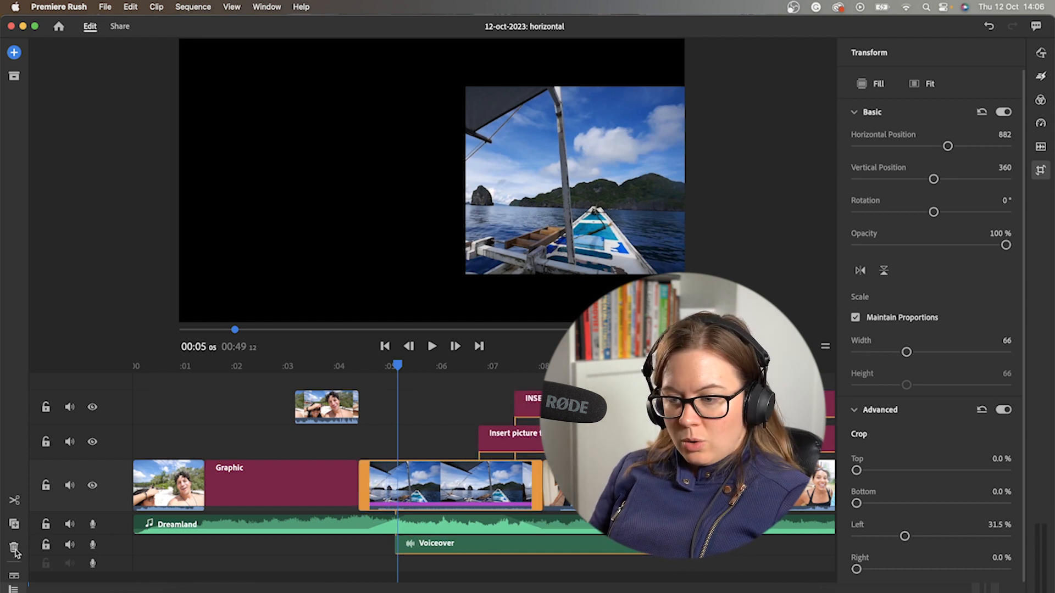
pyautogui.click(45, 546)
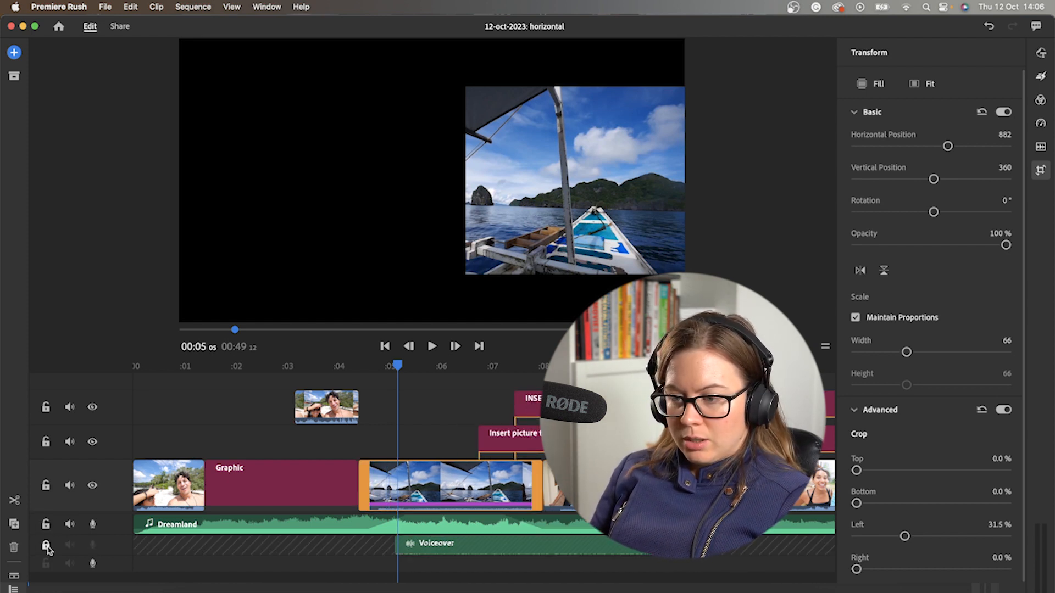
pyautogui.click(46, 441)
pyautogui.click(46, 408)
pyautogui.moveTo(406, 476); pyautogui.dragTo(226, 377)
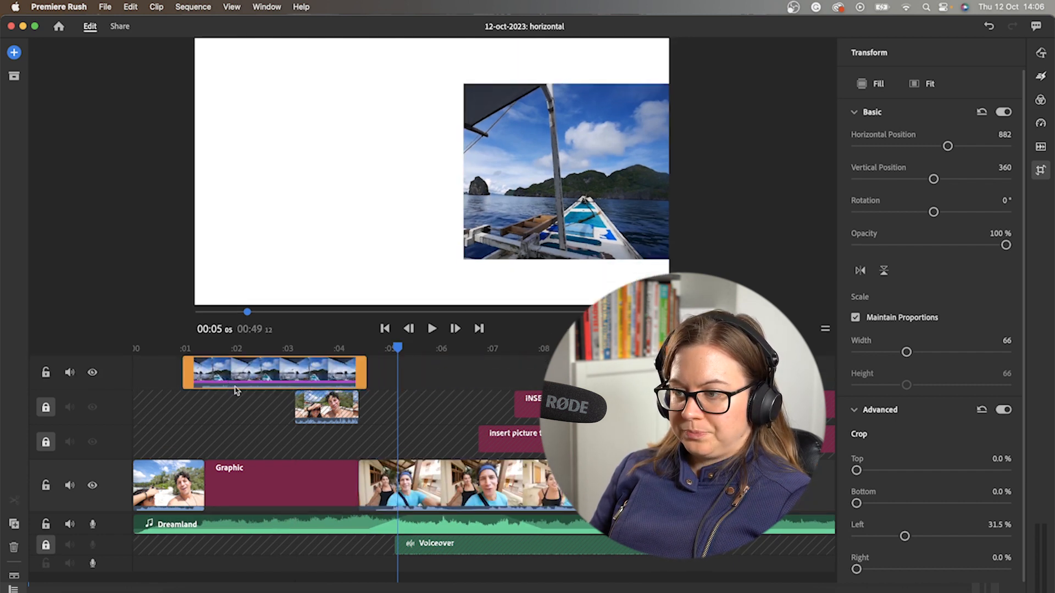
# - Unlock the three locked tracks and move the boat clip to the track between the background graphic and the beach overlay clip
pyautogui.click(273, 348)
pyautogui.click(46, 407)
pyautogui.click(46, 441)
pyautogui.click(46, 545)
pyautogui.moveTo(250, 382); pyautogui.dragTo(281, 446)
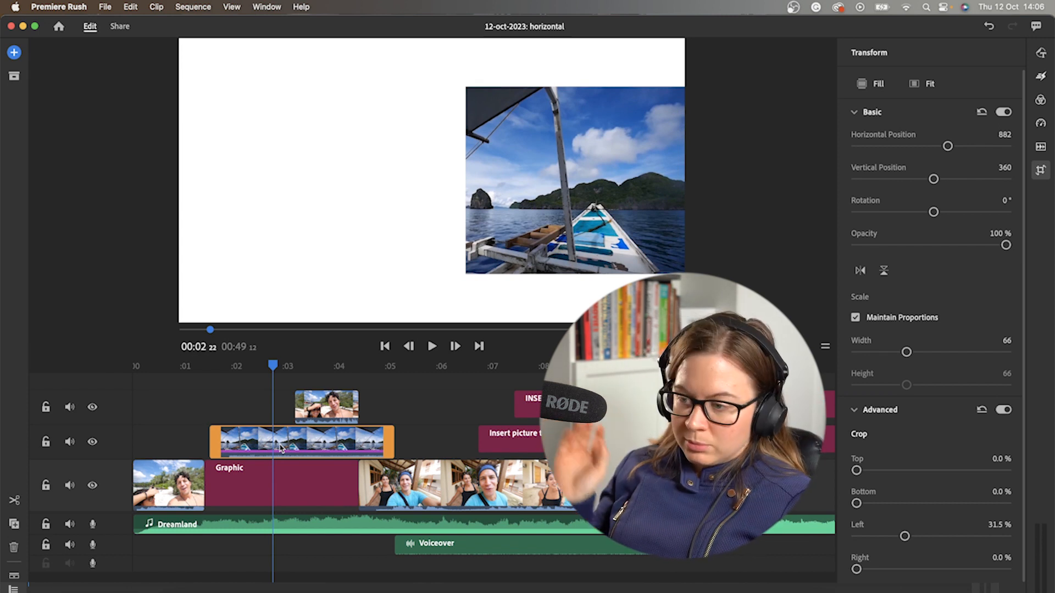
# - Preview the frame at about 8.5 seconds in full screen, exit the preview and open the sequence's aspect ratio options
pyautogui.click(396, 366)
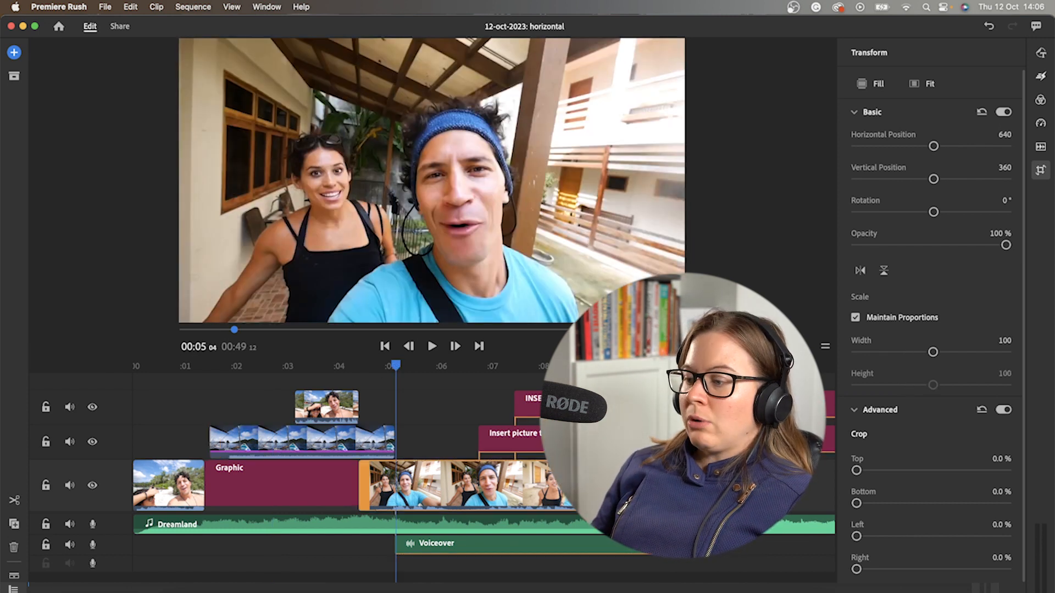
pyautogui.click(570, 366)
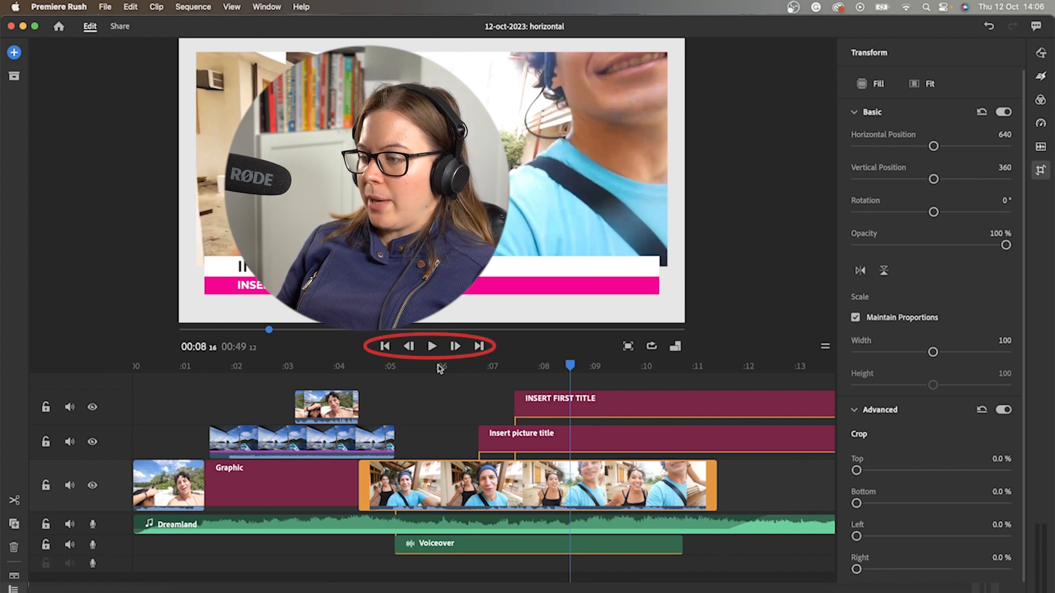
pyautogui.click(628, 346)
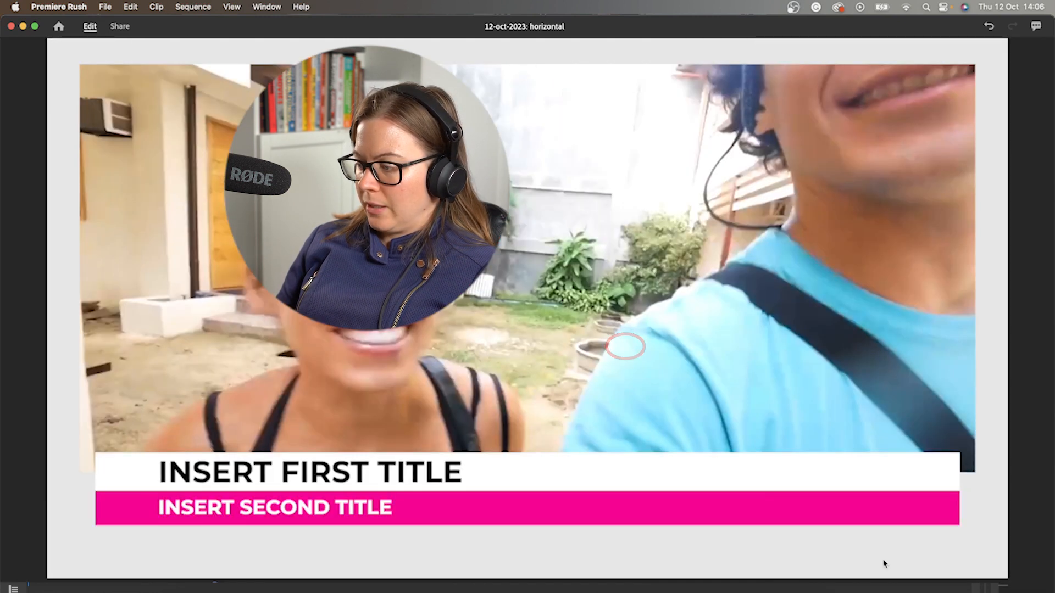
pyautogui.press('Escape')
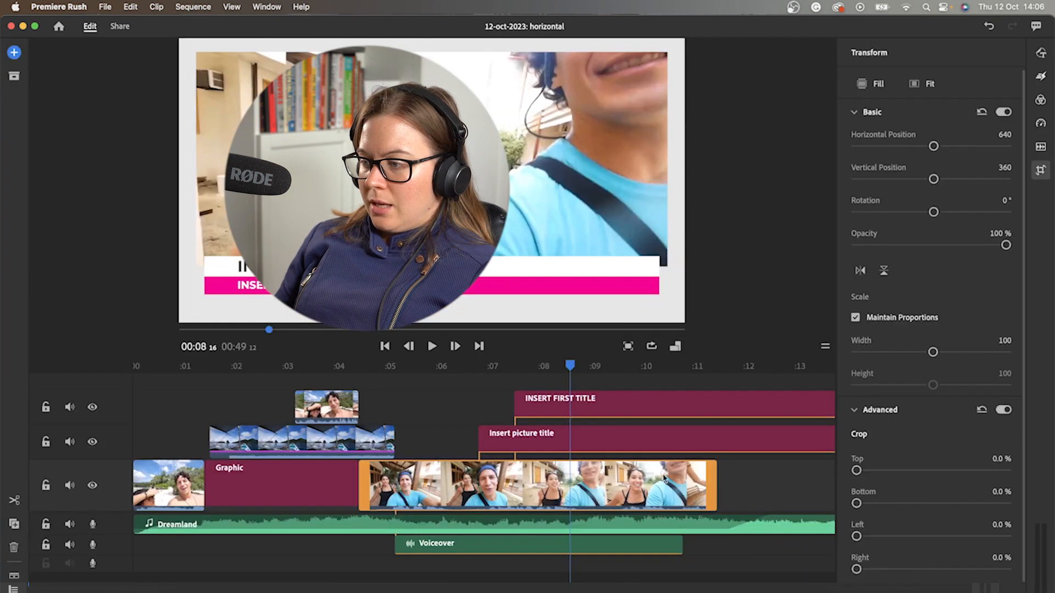
pyautogui.click(675, 348)
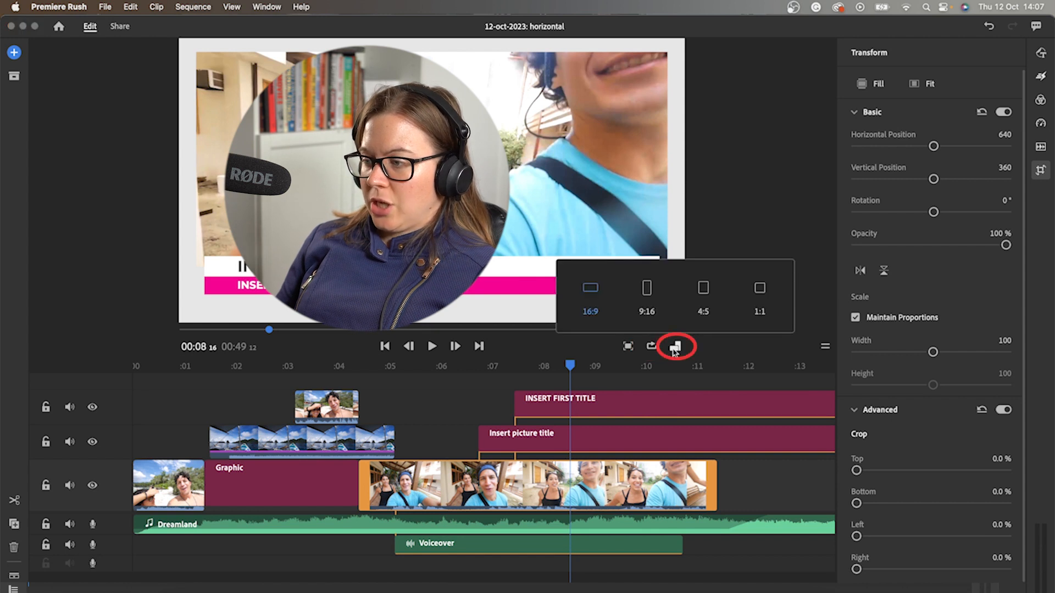
# - Change the sequence's aspect ratio to 9:16 and check the frame at about 8 seconds
pyautogui.click(647, 291)
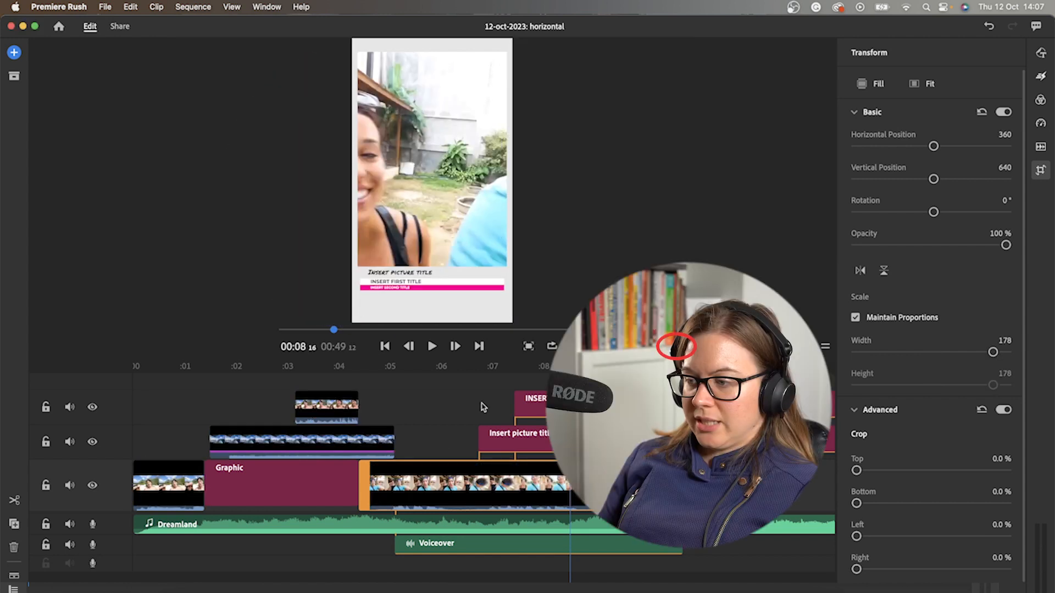
pyautogui.click(550, 366)
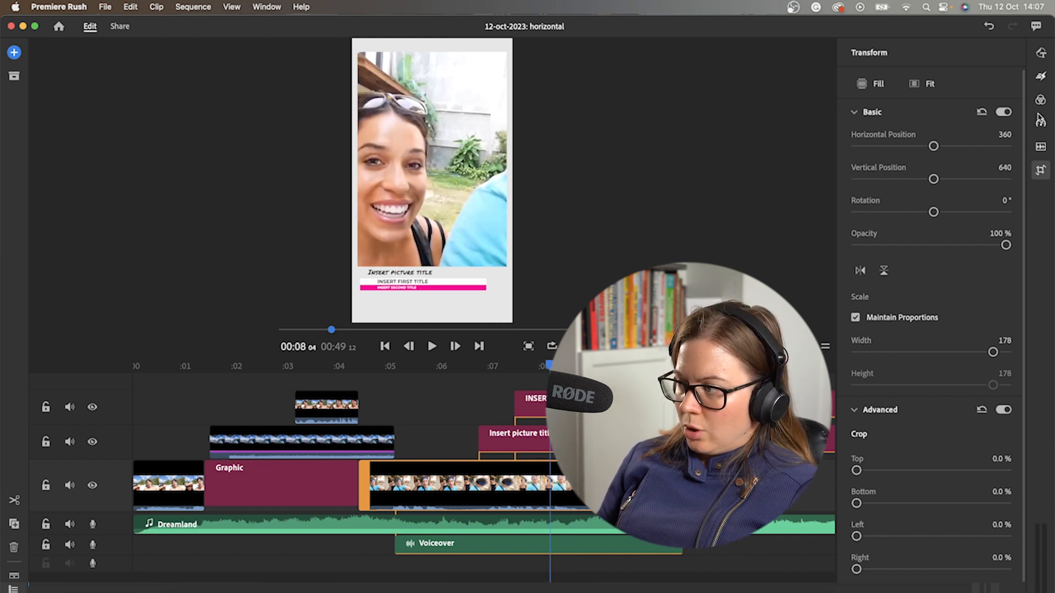
# - Turn on Auto Reframe for the walking selfie clip on the main video track and check the framing at other points in the clip
pyautogui.click(1040, 100)
pyautogui.click(1040, 76)
pyautogui.click(586, 485)
pyautogui.click(717, 525)
pyautogui.click(572, 486)
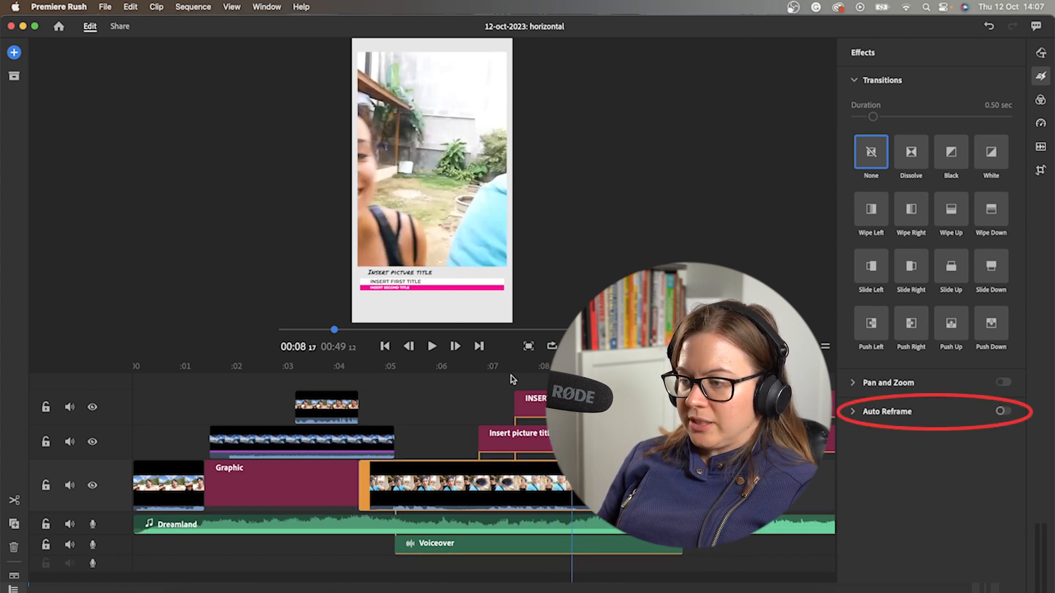
pyautogui.moveTo(373, 367); pyautogui.dragTo(607, 361)
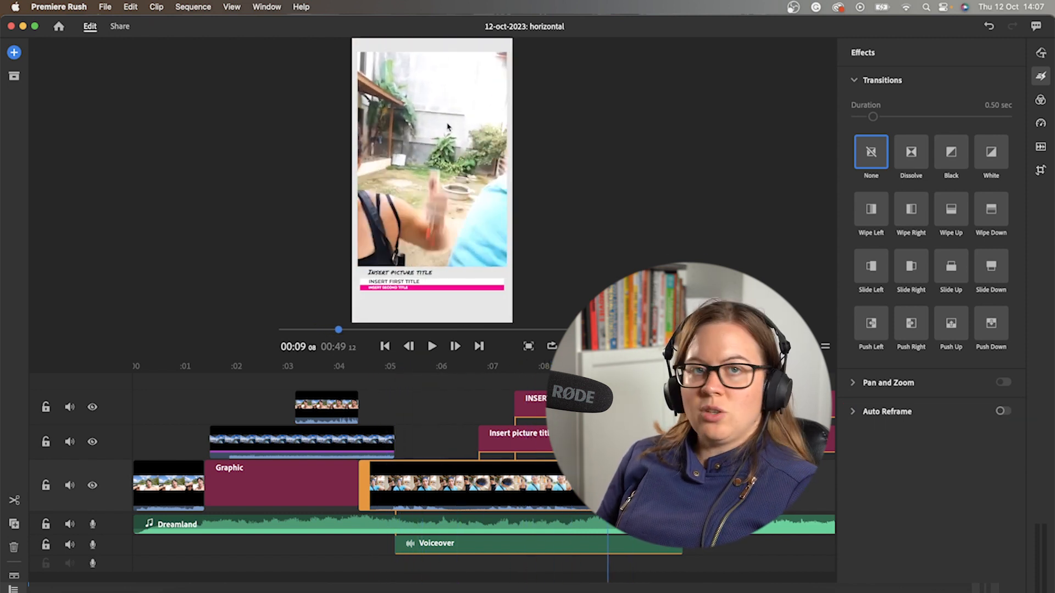
pyautogui.click(1001, 412)
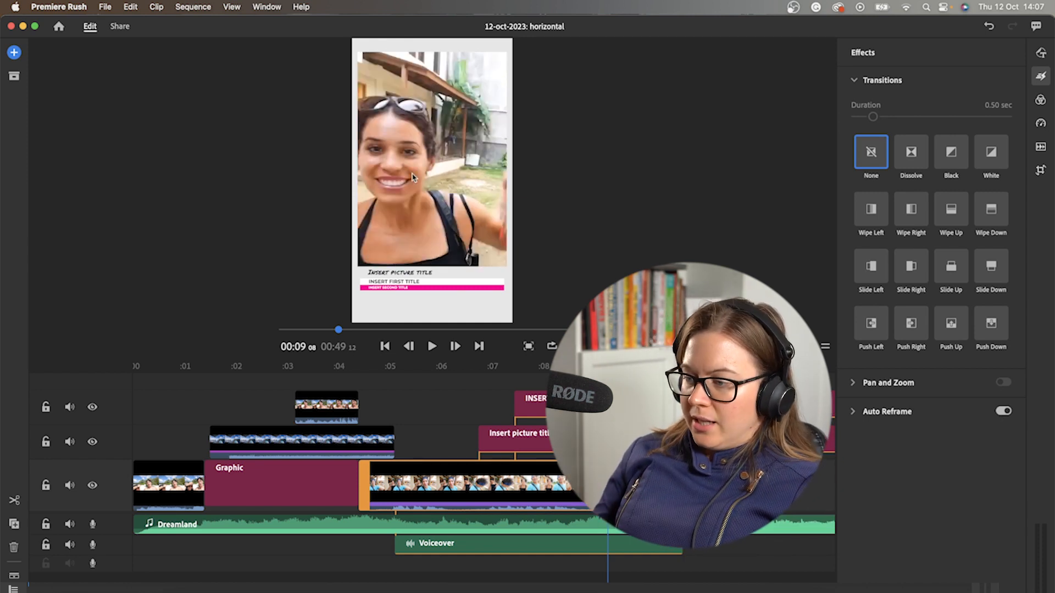
pyautogui.moveTo(382, 367); pyautogui.dragTo(633, 366)
# - Move the last graphic on the top track earlier so it starts at about 32 seconds, and place the playhead past it
pyautogui.press('-')
pyautogui.press('-')
pyautogui.press('-')
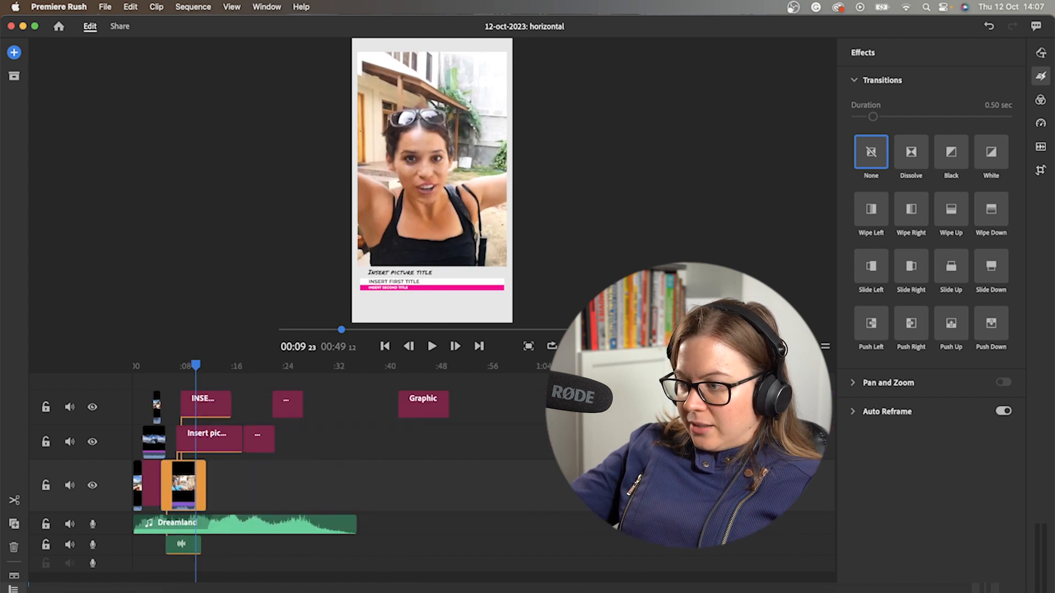
pyautogui.click(477, 380)
pyautogui.moveTo(440, 406); pyautogui.dragTo(380, 405)
pyautogui.click(437, 368)
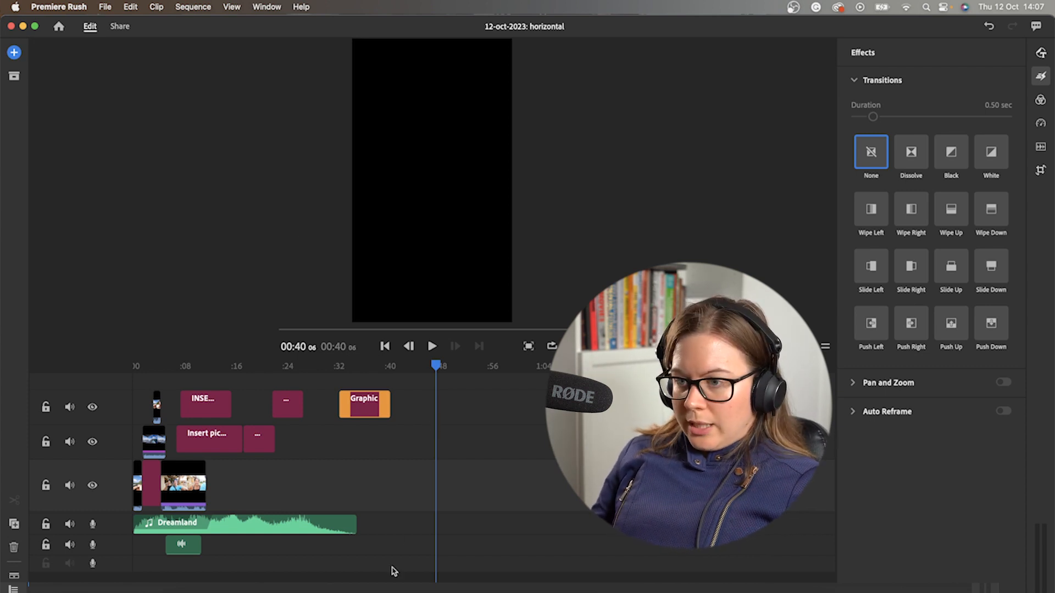
# - Show the project assets, switch to Finder and import the night-time street photo from the home folder into the project
pyautogui.click(14, 76)
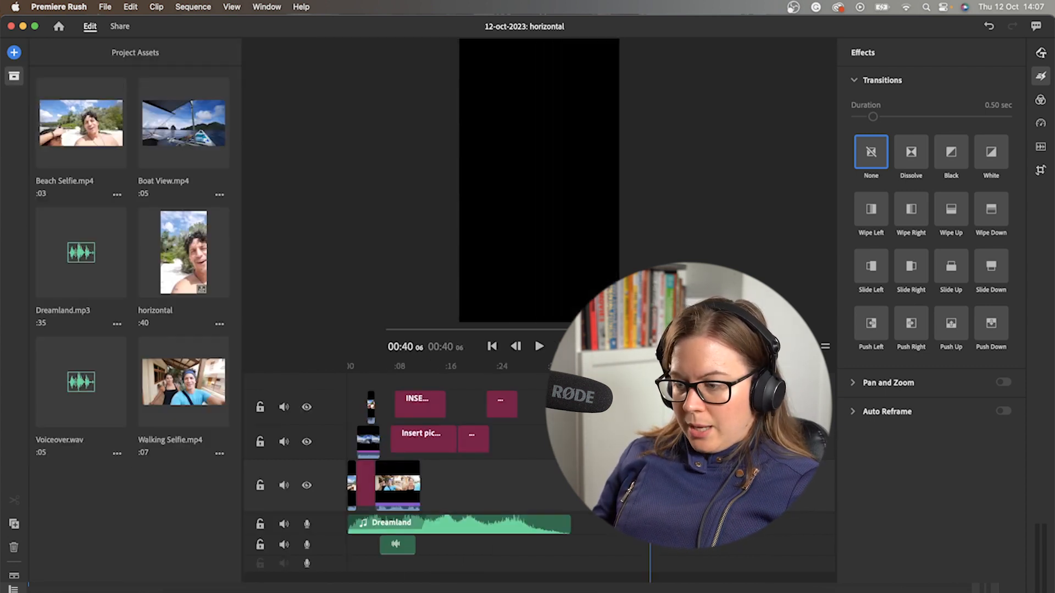
pyautogui.press('super+Tab')
pyautogui.moveTo(442, 126); pyautogui.dragTo(559, 95)
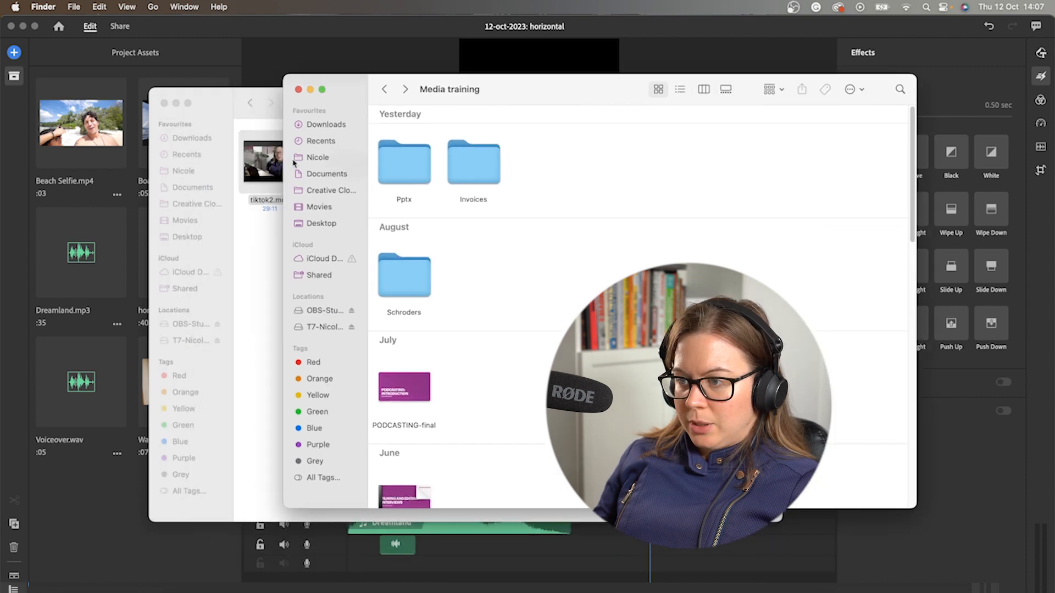
pyautogui.click(321, 159)
pyautogui.doubleClick(695, 156)
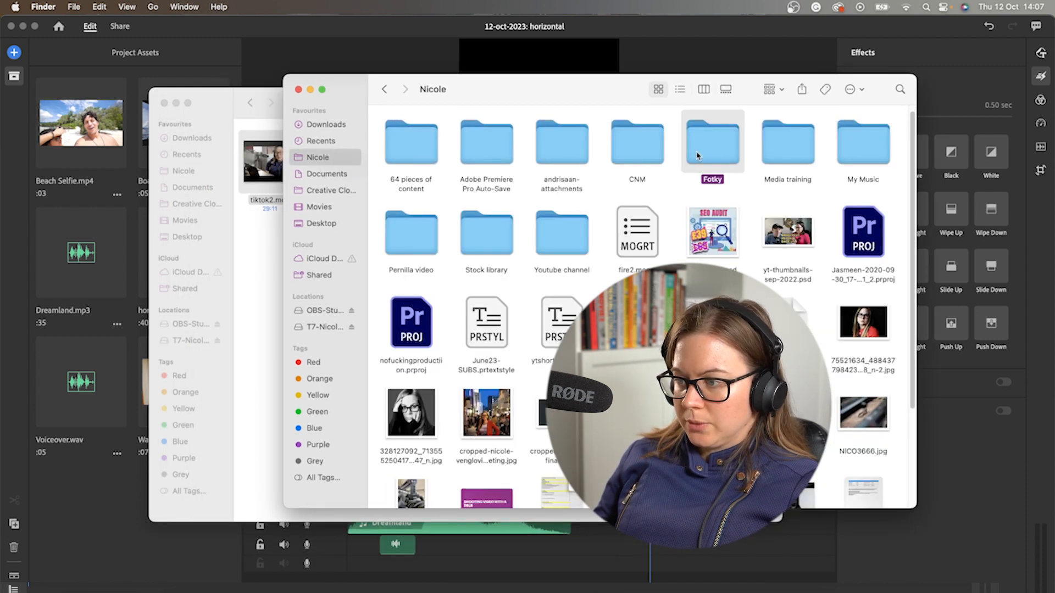
pyautogui.click(384, 89)
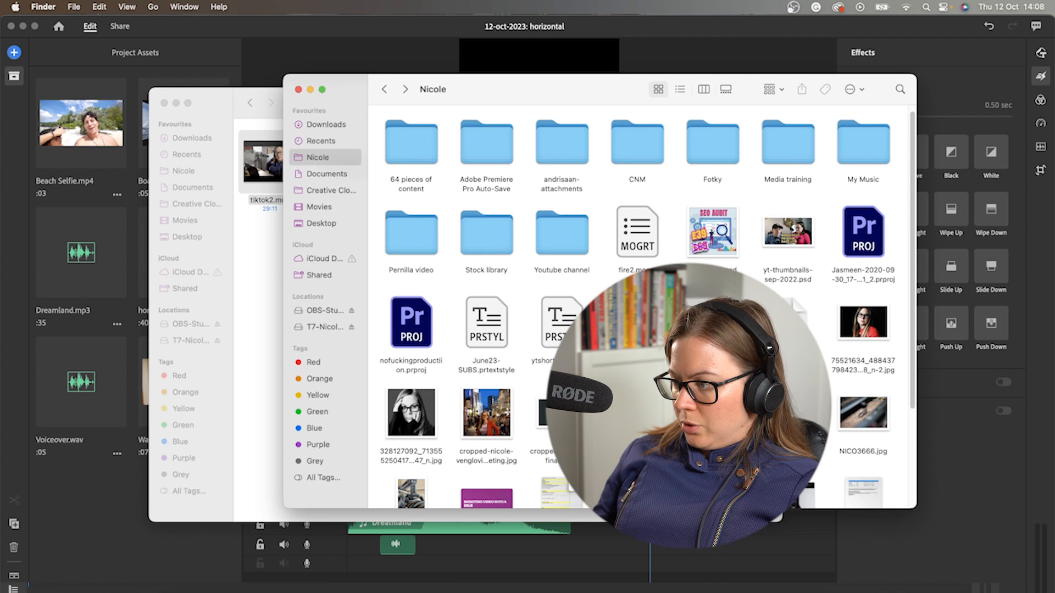
pyautogui.click(850, 358)
pyautogui.moveTo(510, 404); pyautogui.dragTo(91, 541)
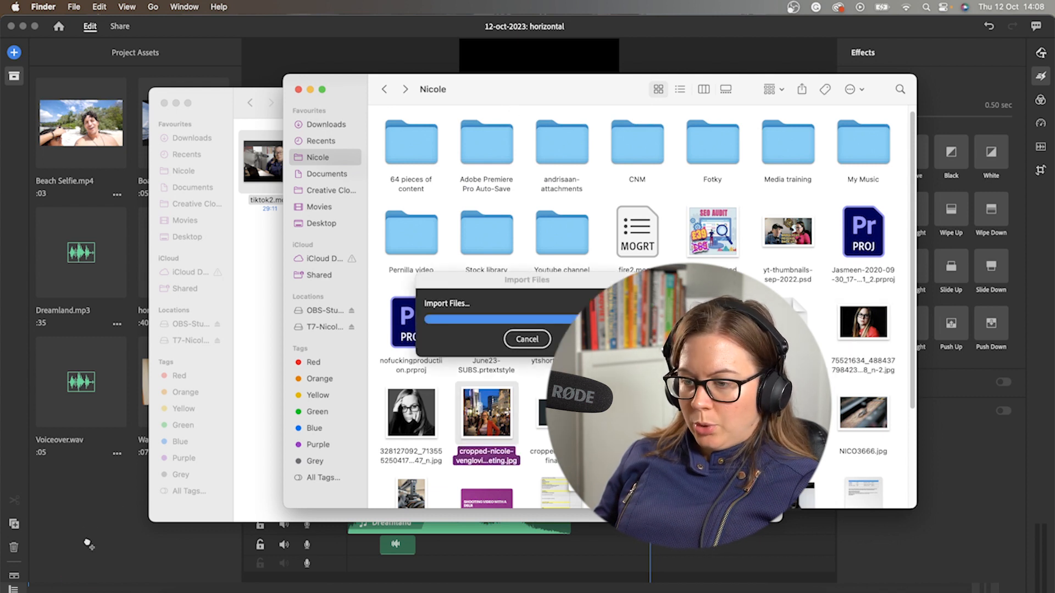
pyautogui.click(142, 547)
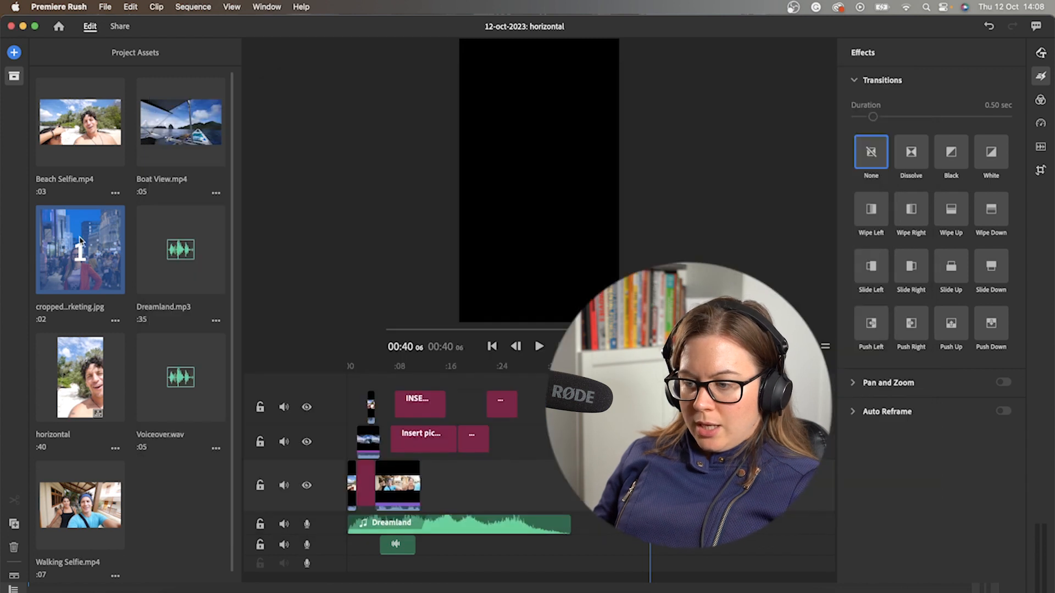
# - Add the imported street photo to the second video track at about 50 seconds and play it back
pyautogui.moveTo(80, 250); pyautogui.dragTo(650, 483)
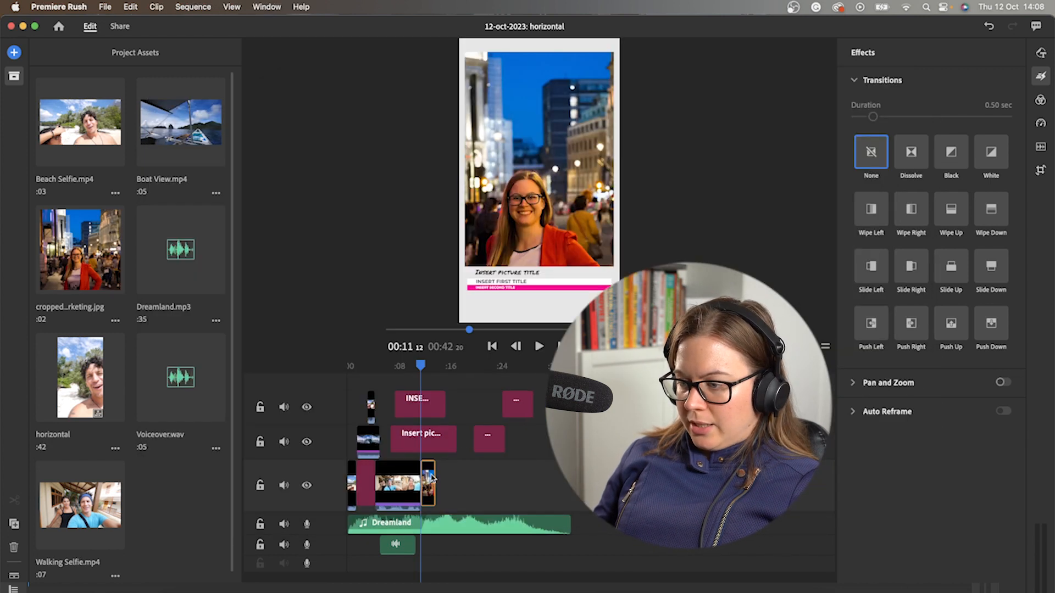
pyautogui.moveTo(432, 478); pyautogui.dragTo(676, 440)
pyautogui.click(675, 367)
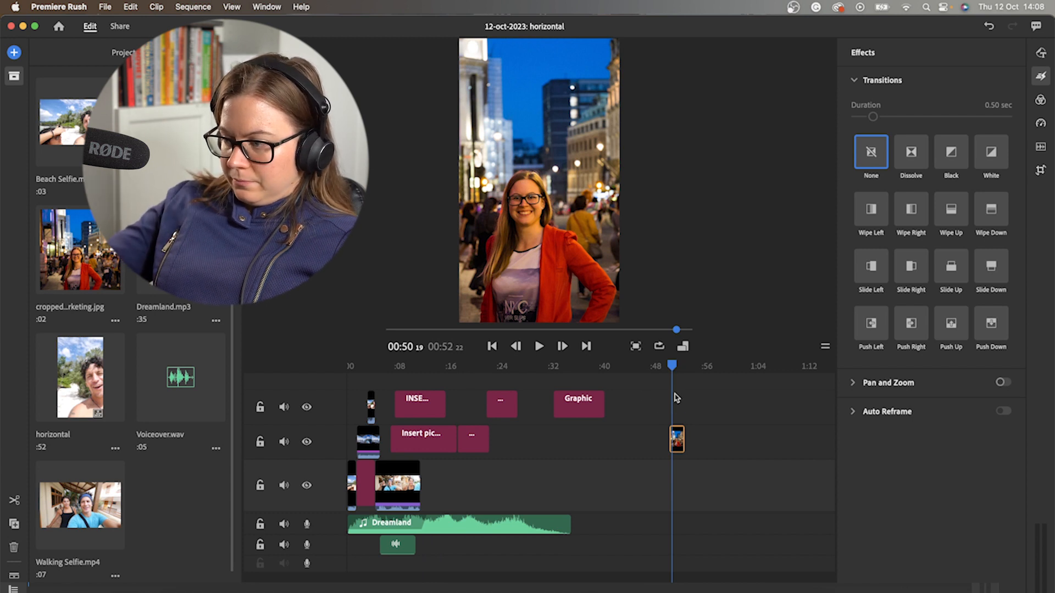
pyautogui.press('=')
pyautogui.press('=')
pyautogui.moveTo(589, 367); pyautogui.dragTo(580, 368)
pyautogui.press('space')
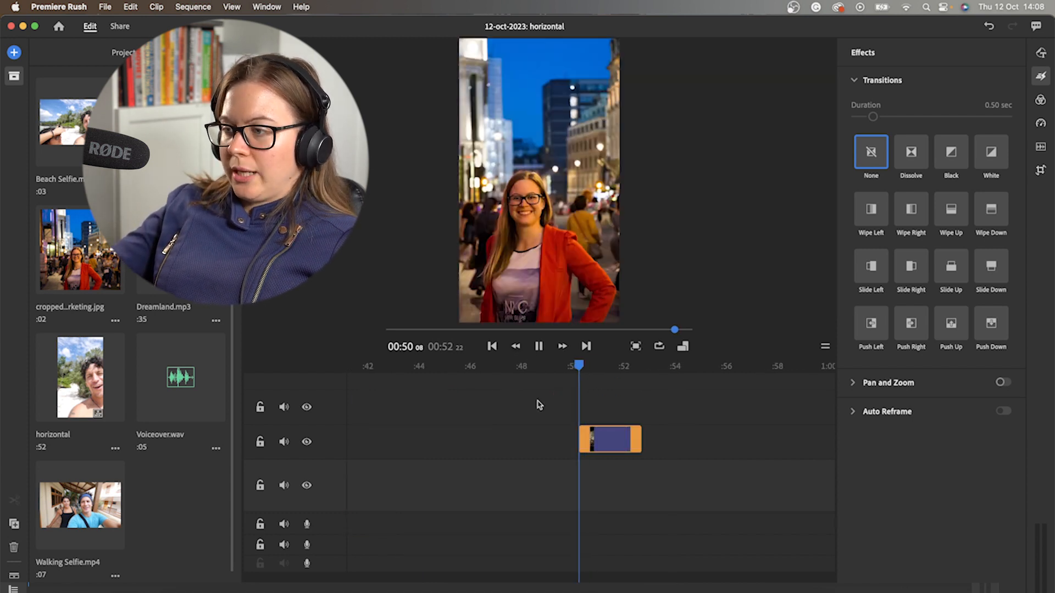
pyautogui.press('space')
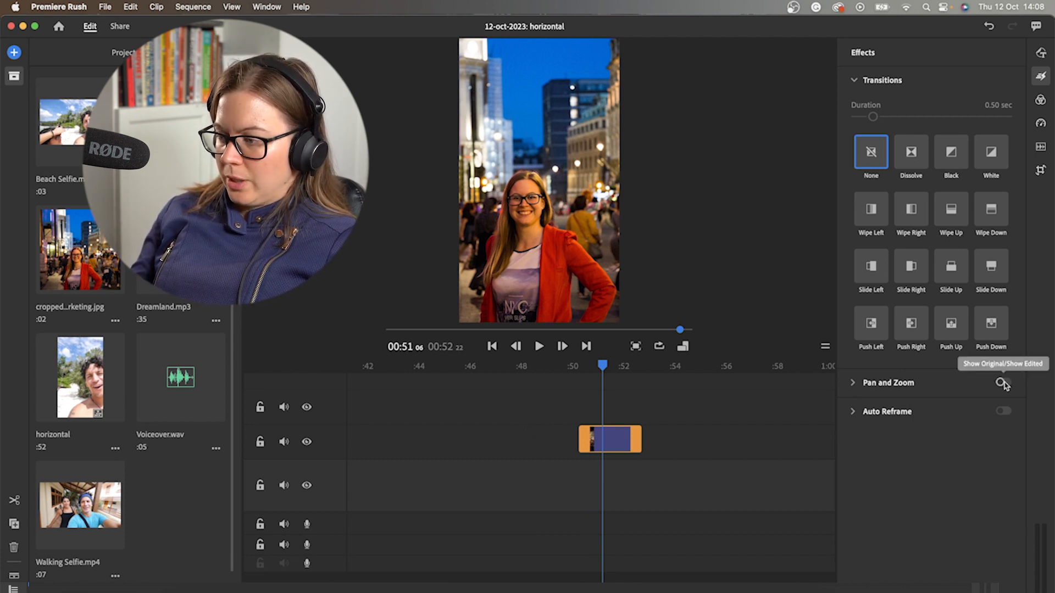
# - Turn on the Pan and Zoom effect for the street photo and play the clip from its beginning
pyautogui.click(621, 442)
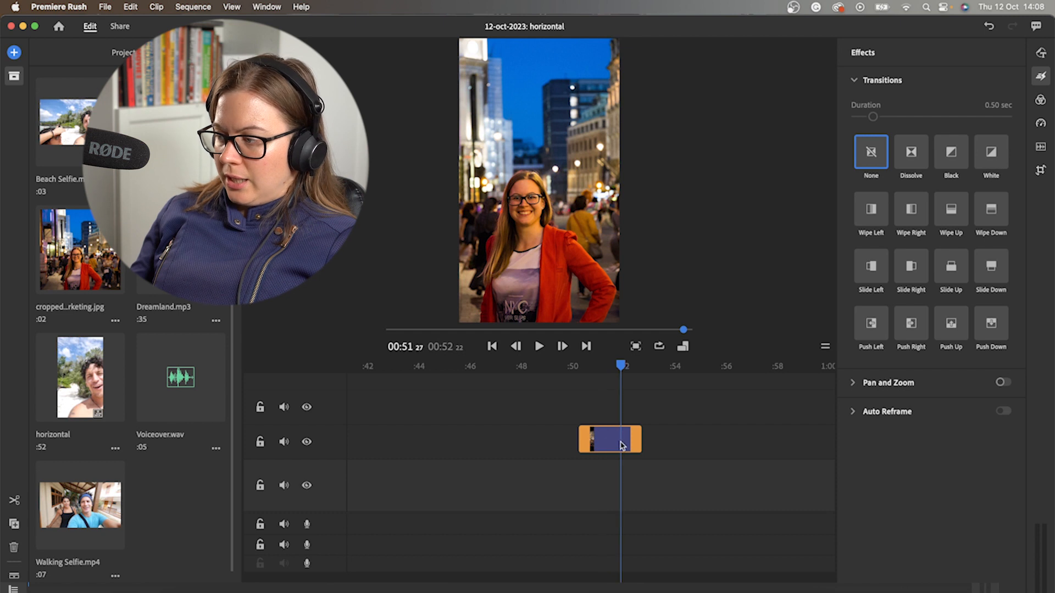
pyautogui.click(1001, 381)
pyautogui.click(581, 366)
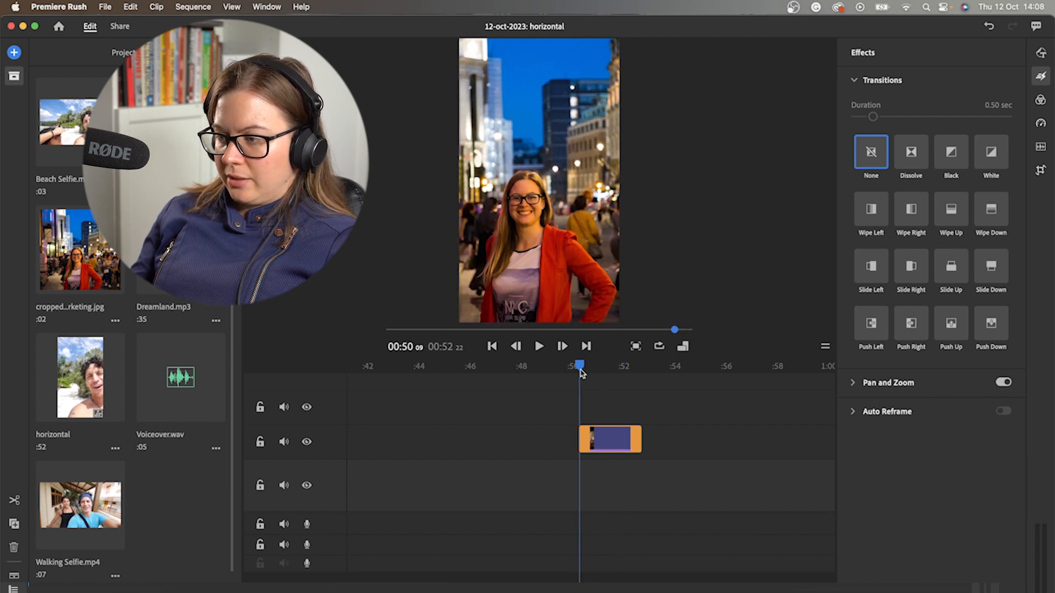
pyautogui.click(539, 346)
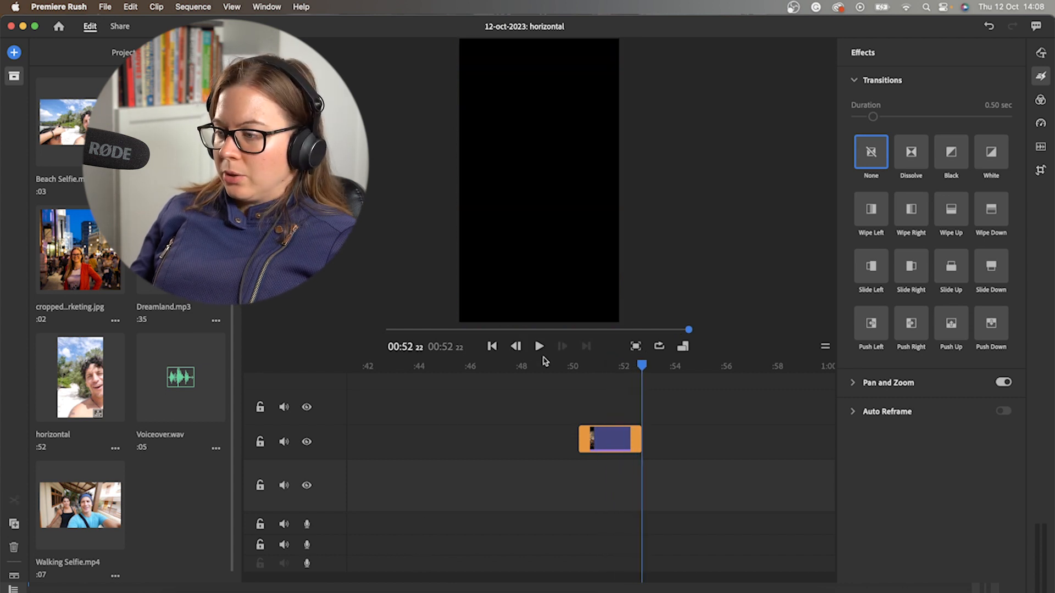
pyautogui.click(601, 367)
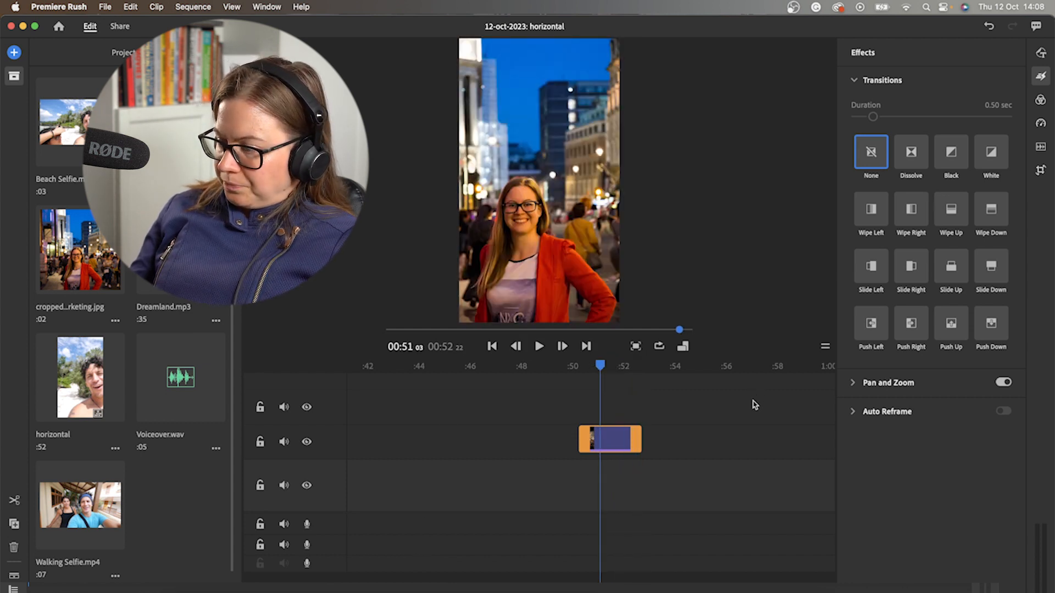
# - Expand the photo's Pan and Zoom settings and resize the Start frame from its corner in the preview
pyautogui.click(897, 385)
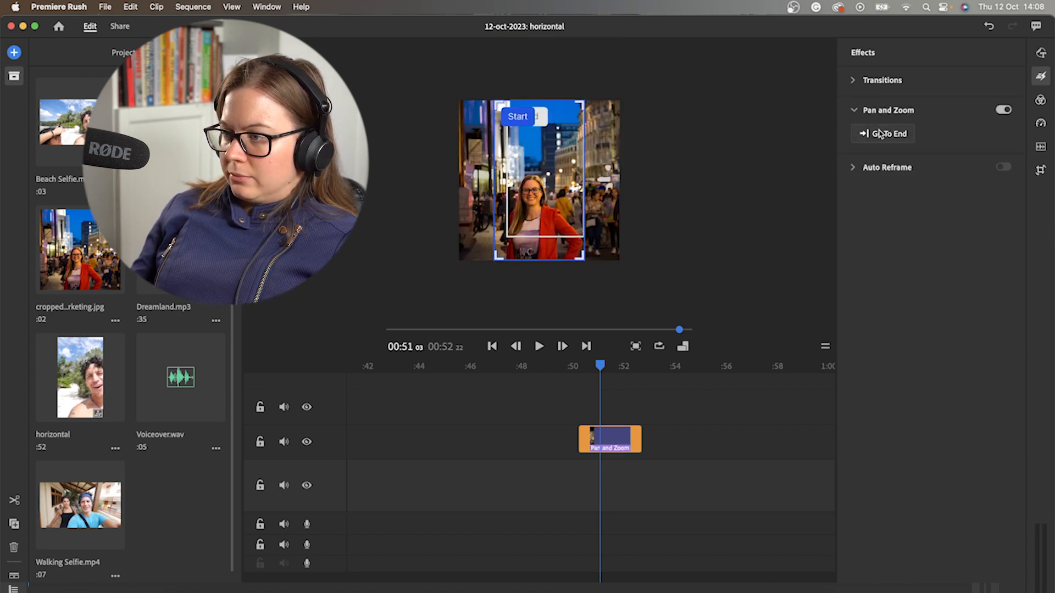
pyautogui.moveTo(586, 100); pyautogui.dragTo(590, 74)
pyautogui.click(582, 98)
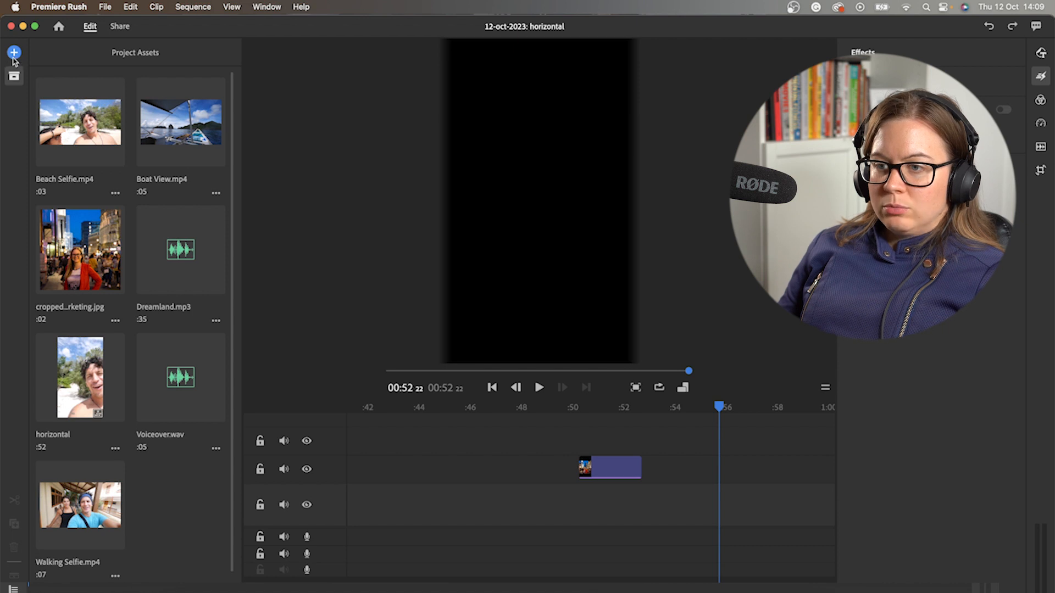
# - Hide the project assets, set the sequence's aspect ratio to 16:9 and show the frame at about 10 seconds
pyautogui.click(14, 76)
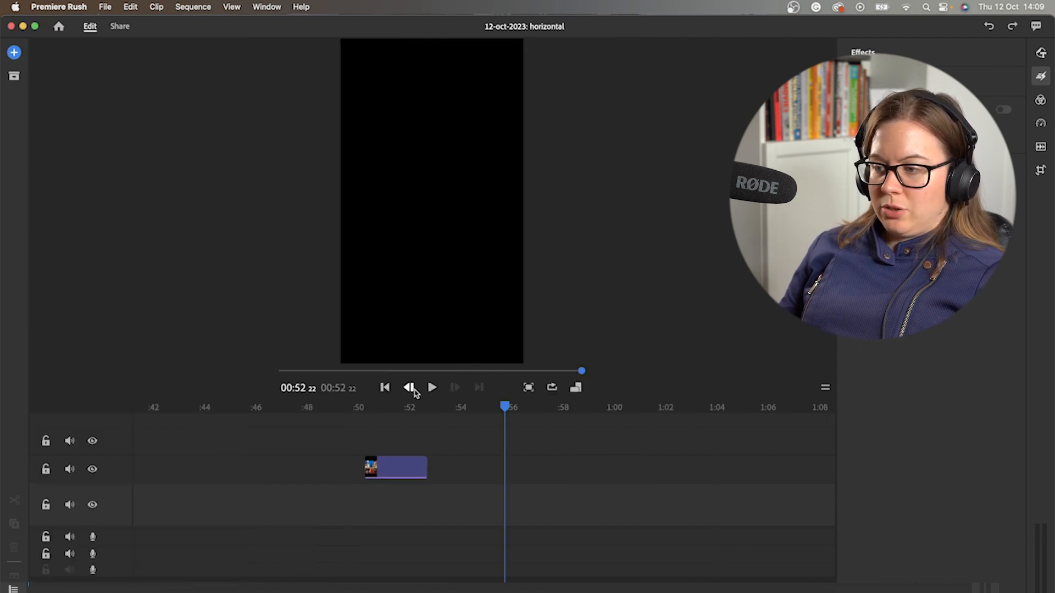
pyautogui.click(241, 407)
pyautogui.scroll(-5, 262, 424)
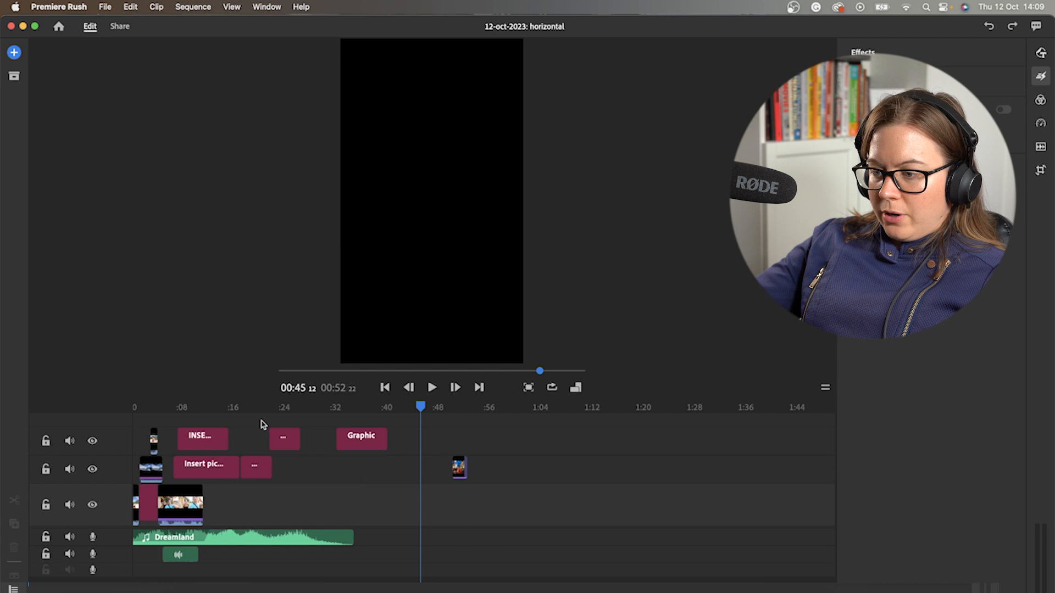
pyautogui.click(292, 407)
pyautogui.click(325, 407)
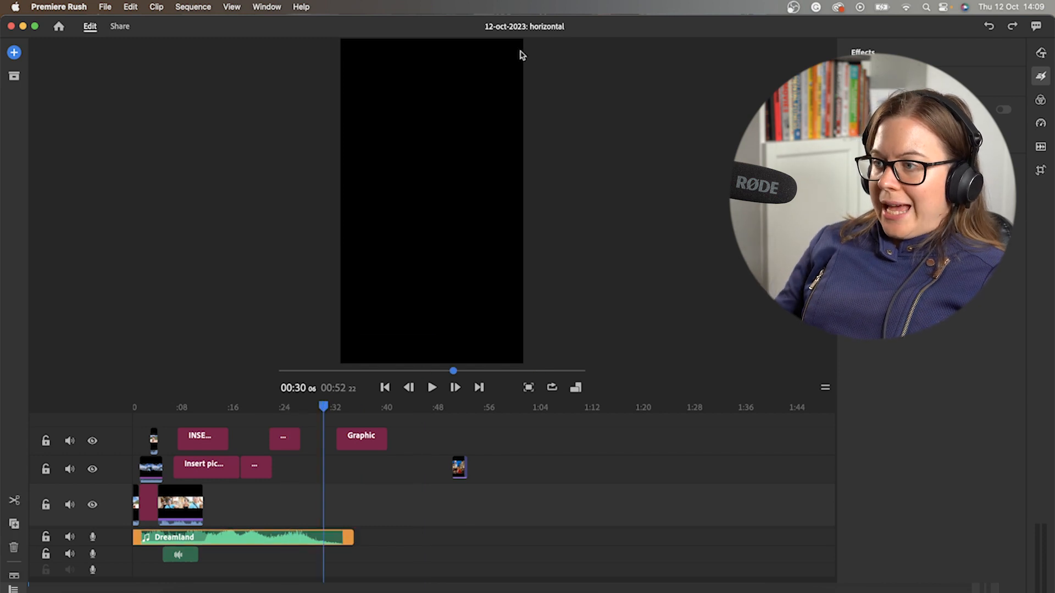
pyautogui.click(575, 388)
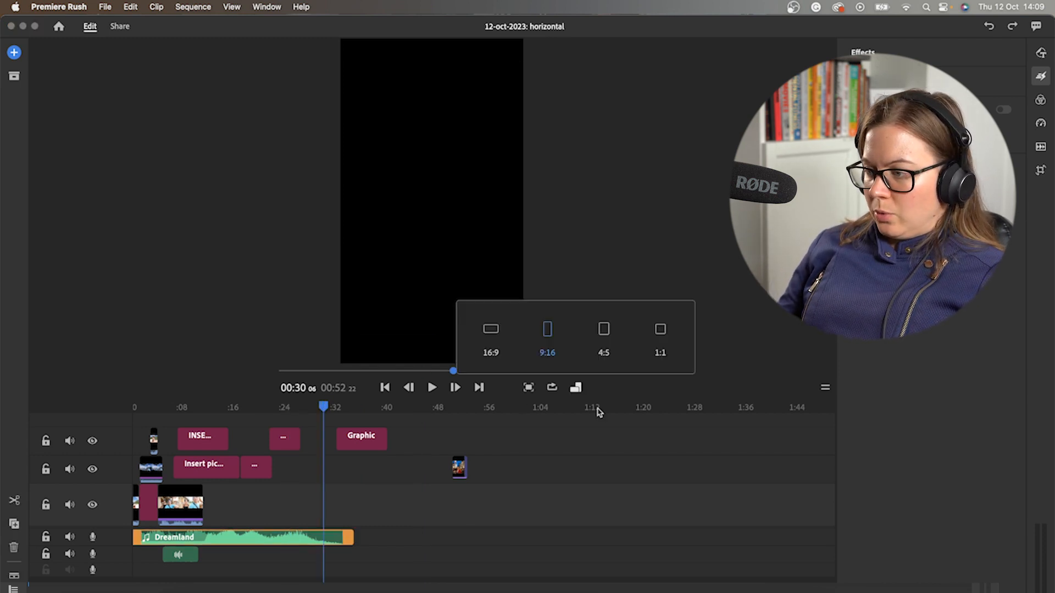
pyautogui.click(491, 330)
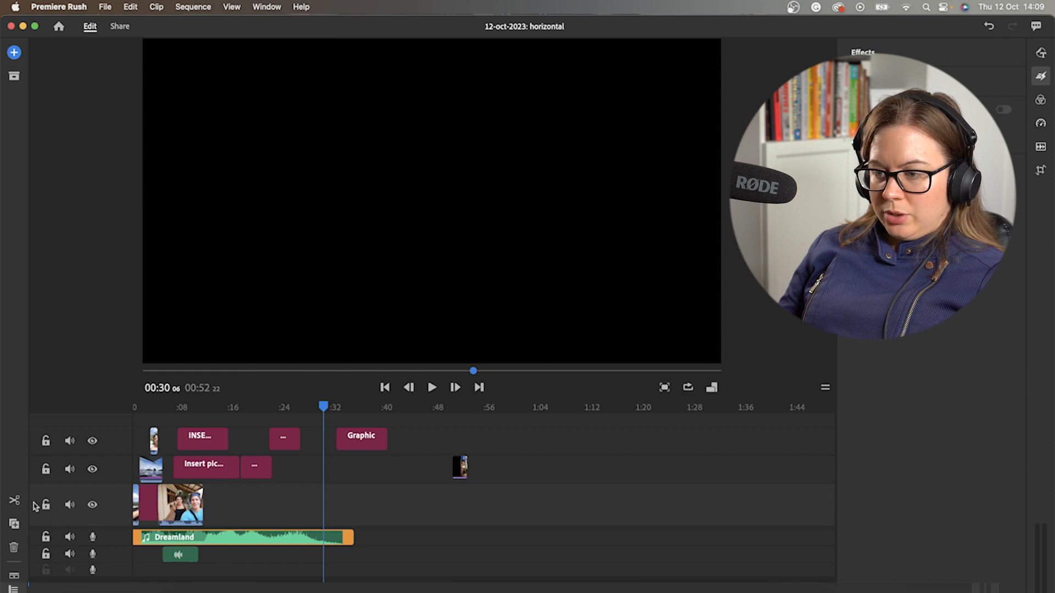
pyautogui.click(194, 408)
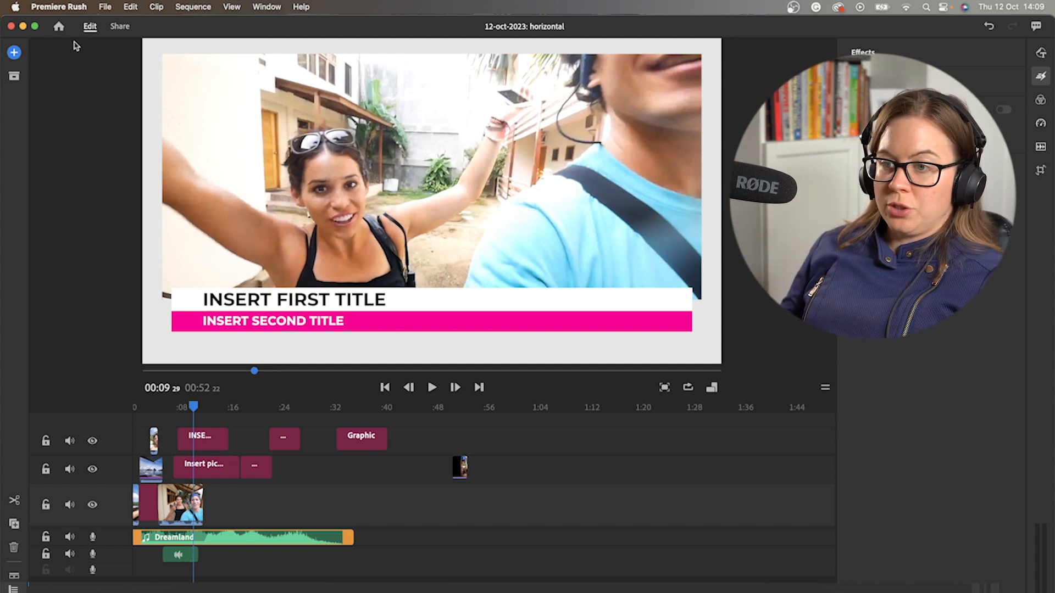
# - Duplicate the horizontal sequence in the project assets
pyautogui.click(13, 76)
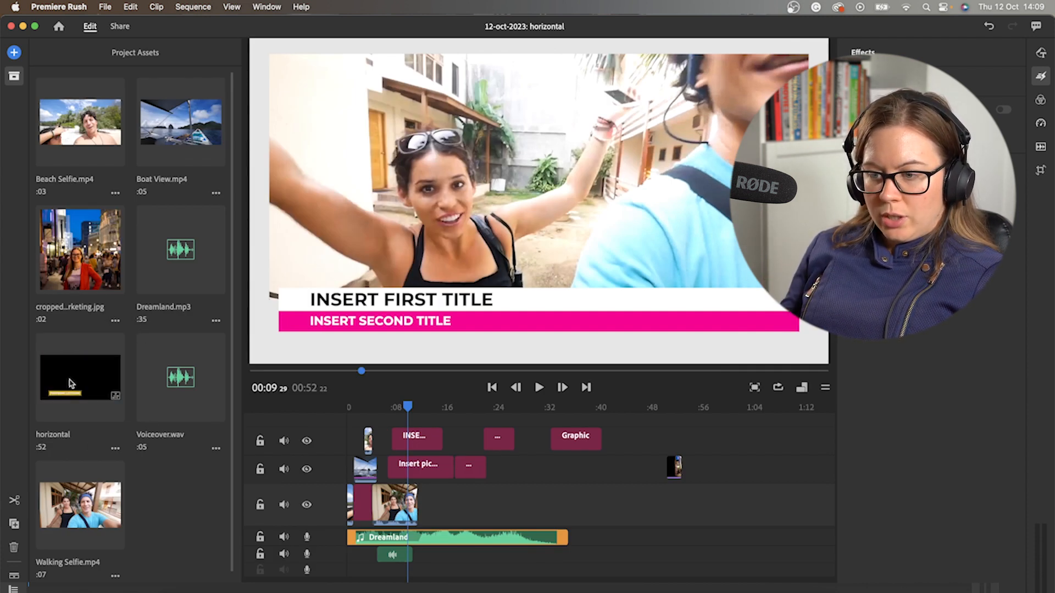
pyautogui.click(115, 449)
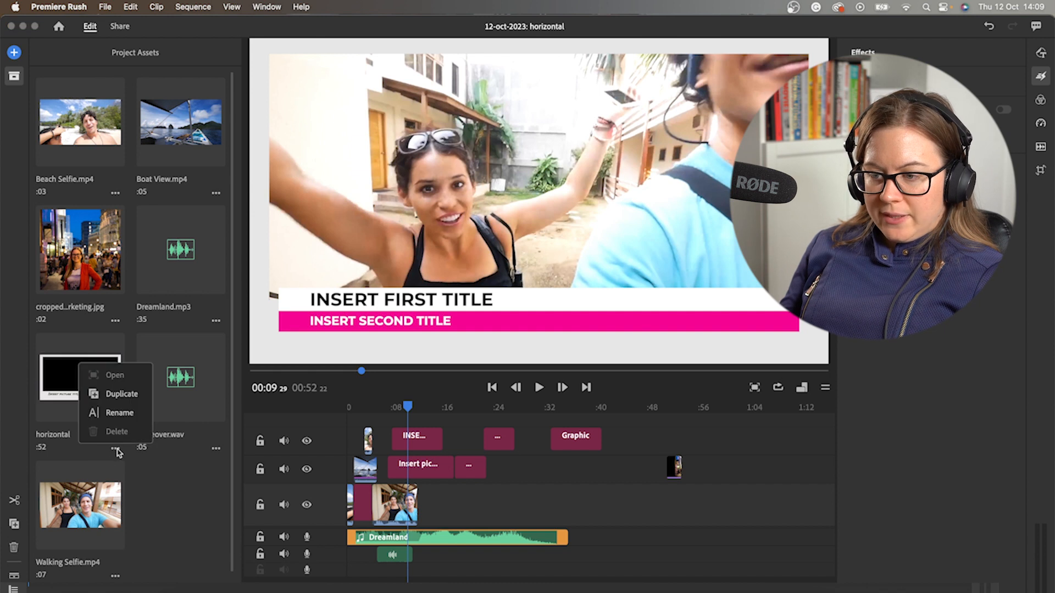
pyautogui.click(118, 393)
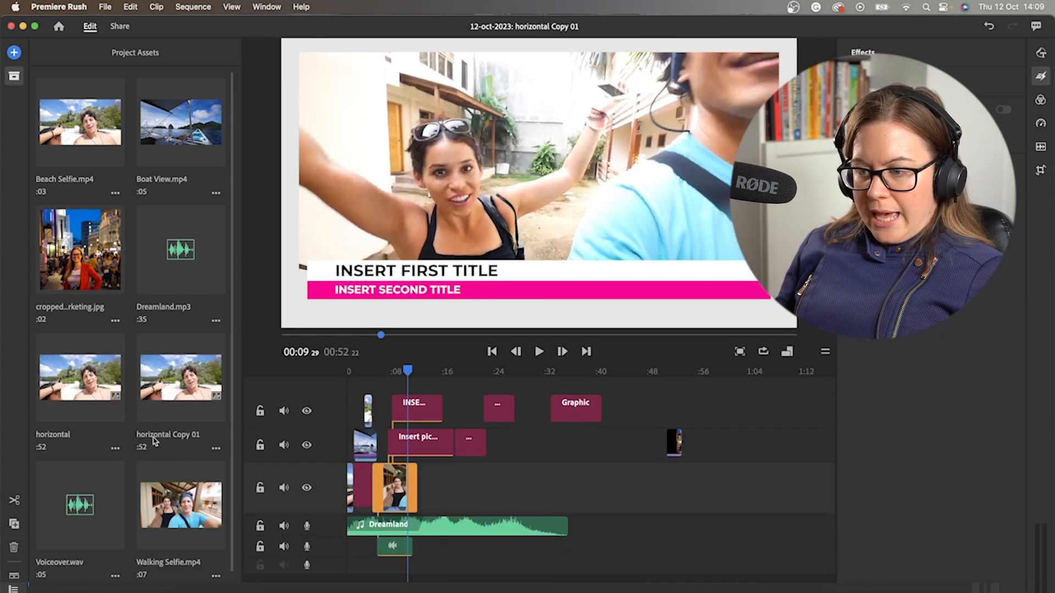
# - Rename the duplicated horizontal sequence as vertical
pyautogui.click(215, 448)
pyautogui.click(218, 412)
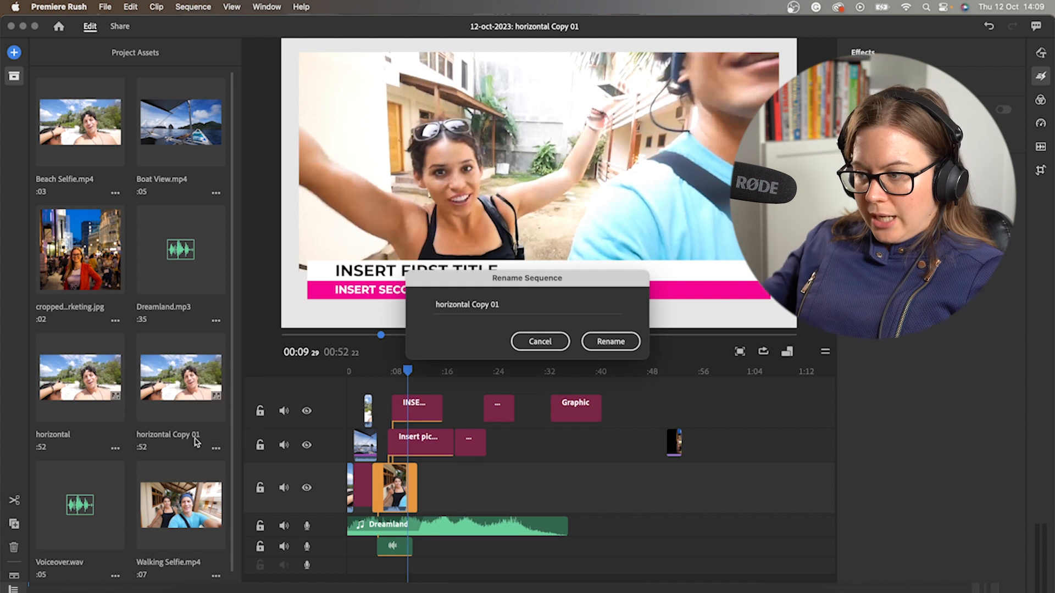
pyautogui.click(509, 304)
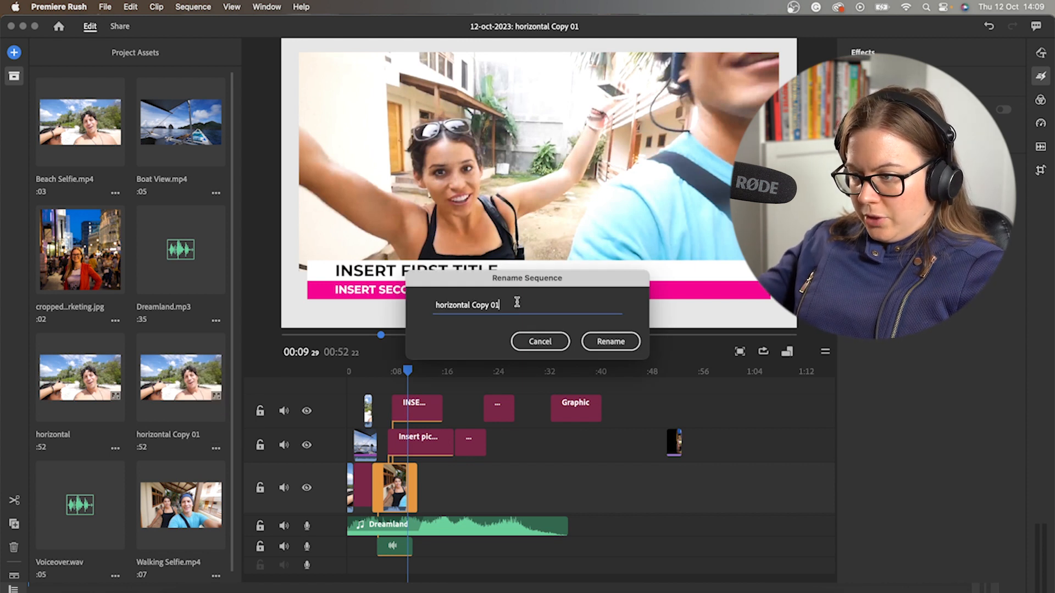
pyautogui.press('super+a')
pyautogui.write('vertical')
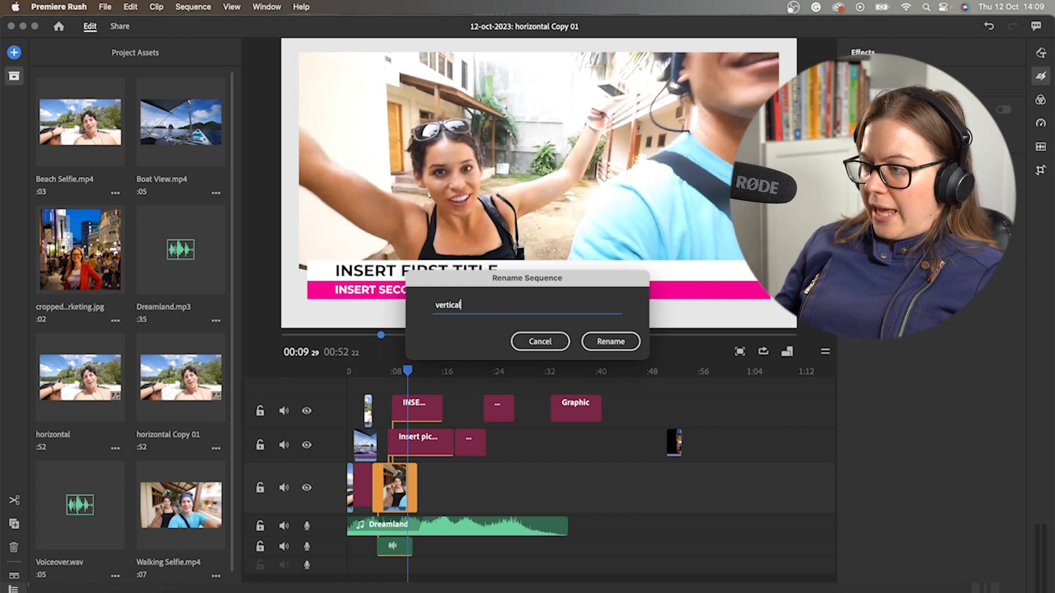
pyautogui.click(610, 343)
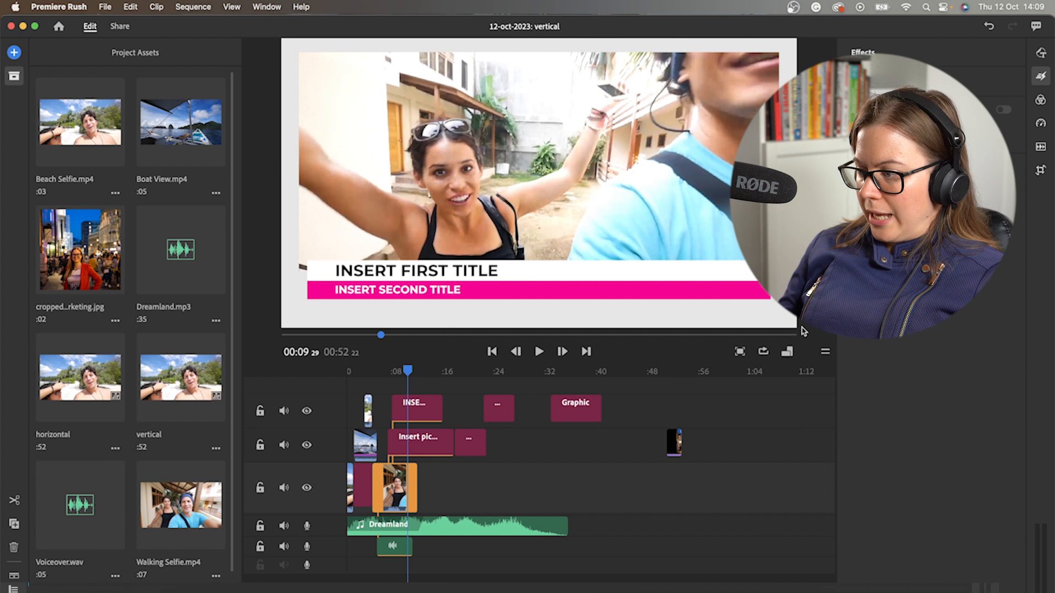
# - Switch the vertical sequence to a portrait aspect ratio and compare it with the horizontal sequence
pyautogui.click(787, 352)
pyautogui.click(757, 301)
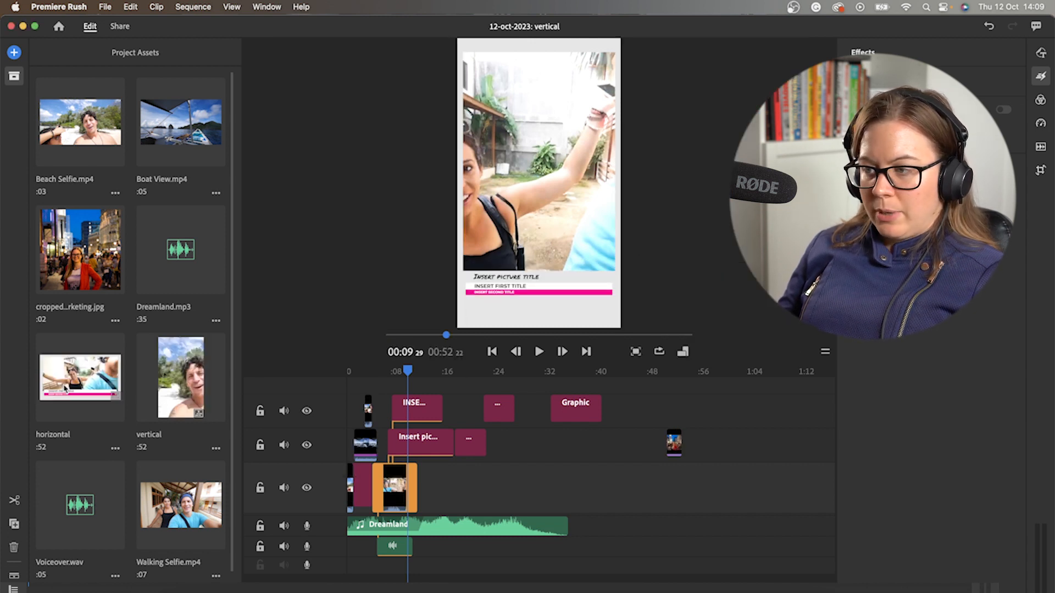
pyautogui.click(122, 366)
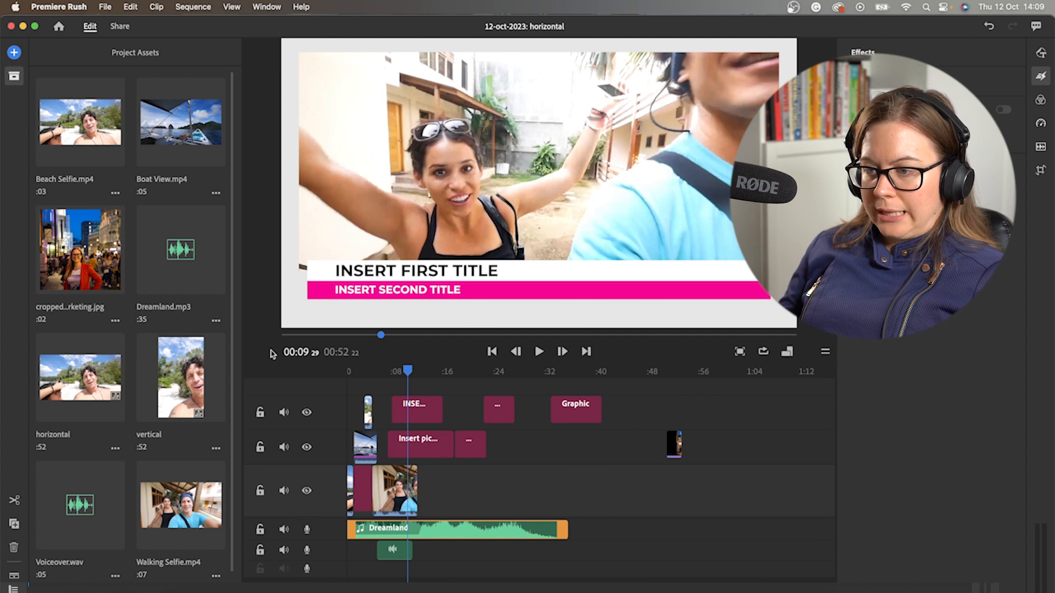
pyautogui.click(196, 365)
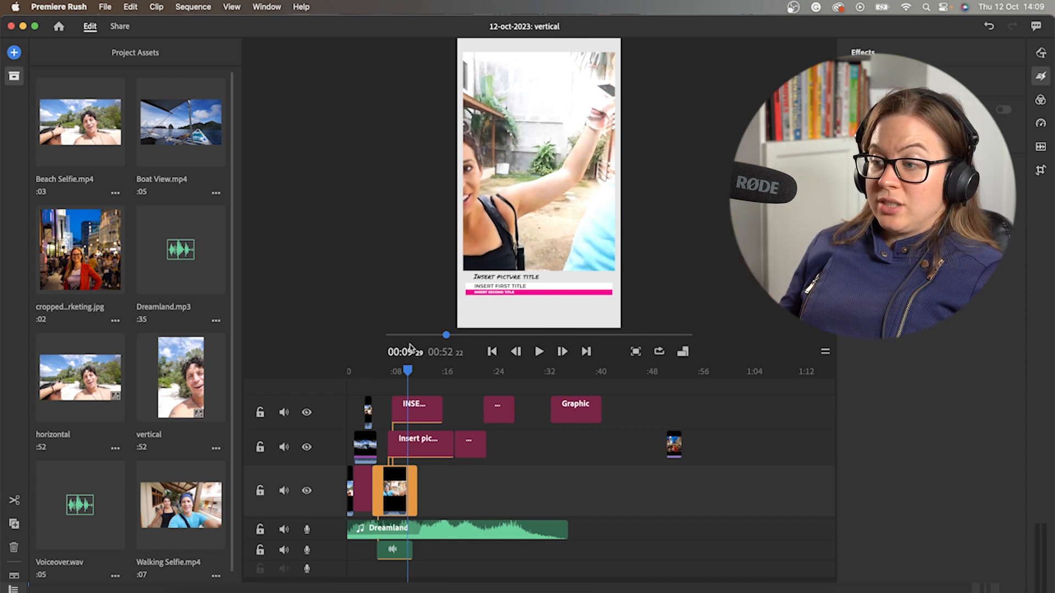
# - Show the vertical sequence's frame at about 19 seconds
pyautogui.click(491, 310)
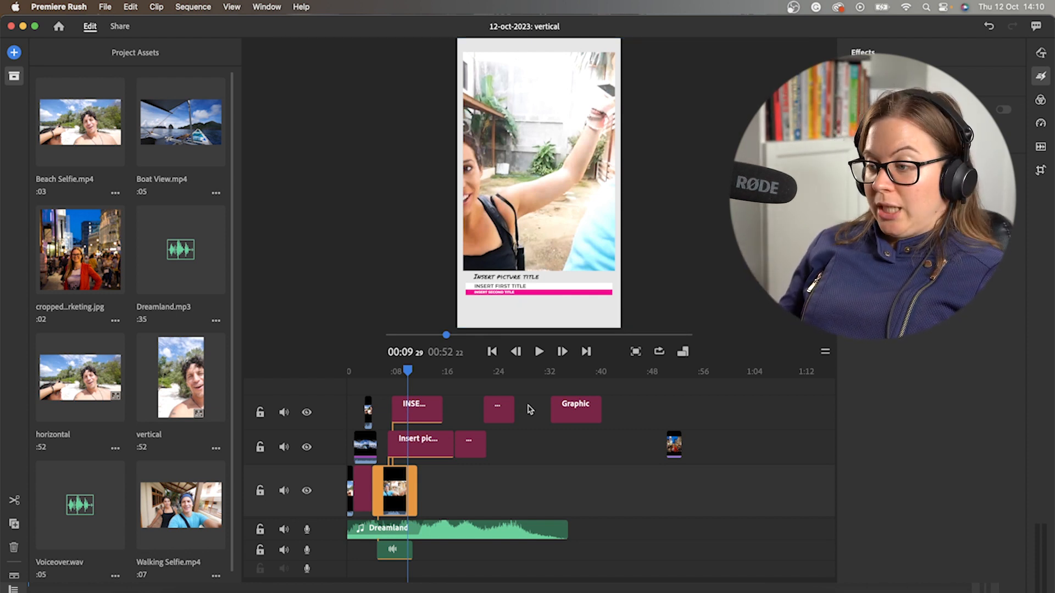
pyautogui.click(528, 373)
pyautogui.click(467, 374)
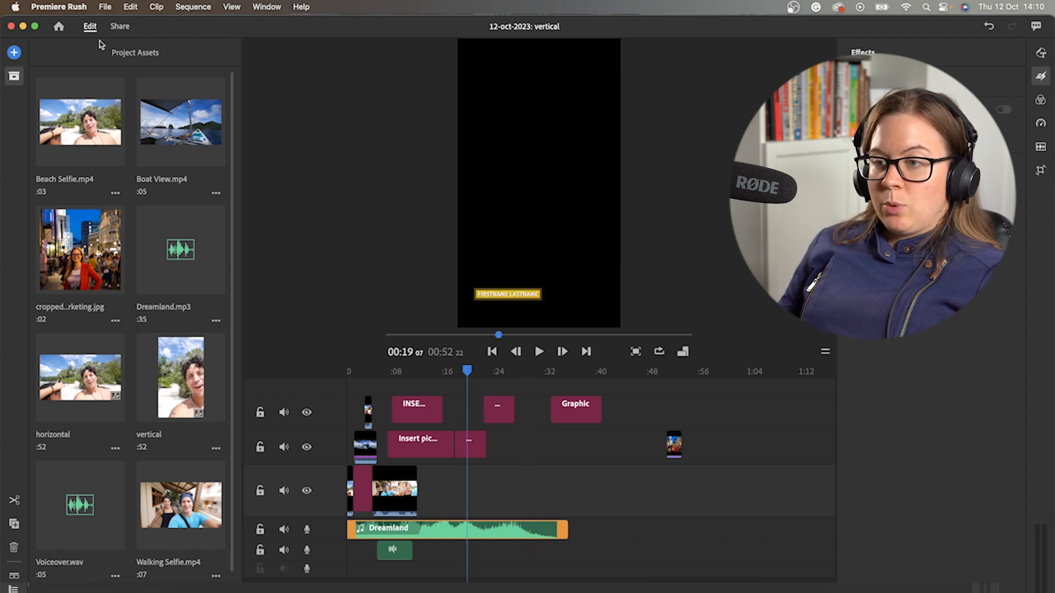
# - Open the local export settings for the vertical sequence and select its file name
pyautogui.click(120, 27)
pyautogui.click(228, 97)
pyautogui.moveTo(252, 96); pyautogui.dragTo(190, 98)
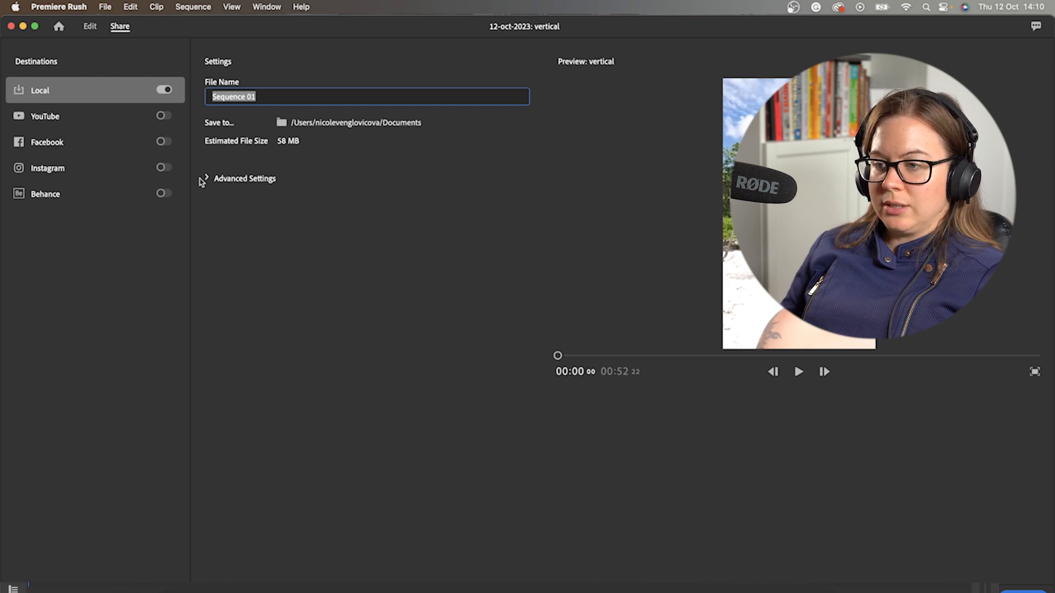
# - Expand the advanced export settings, set the quality to Medium and export the vertical sequence locally
pyautogui.click(206, 179)
pyautogui.click(304, 201)
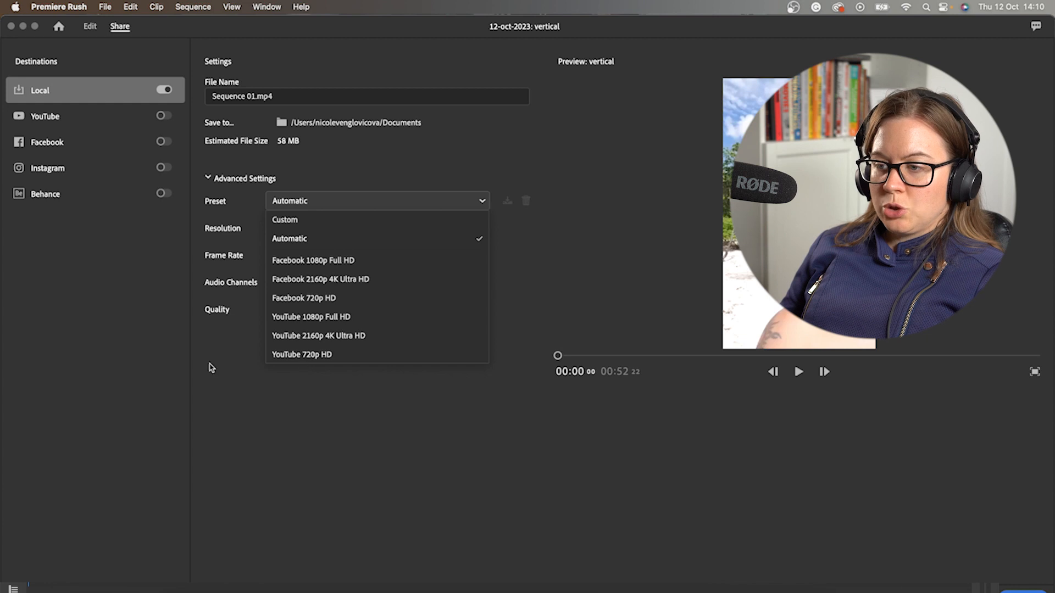
pyautogui.click(210, 363)
pyautogui.click(280, 307)
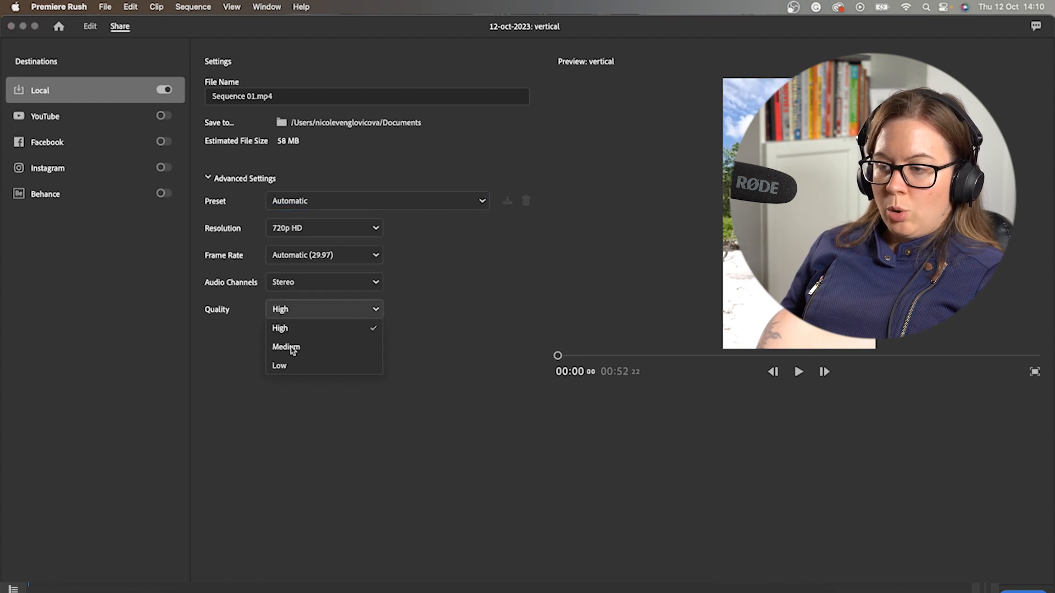
pyautogui.click(293, 349)
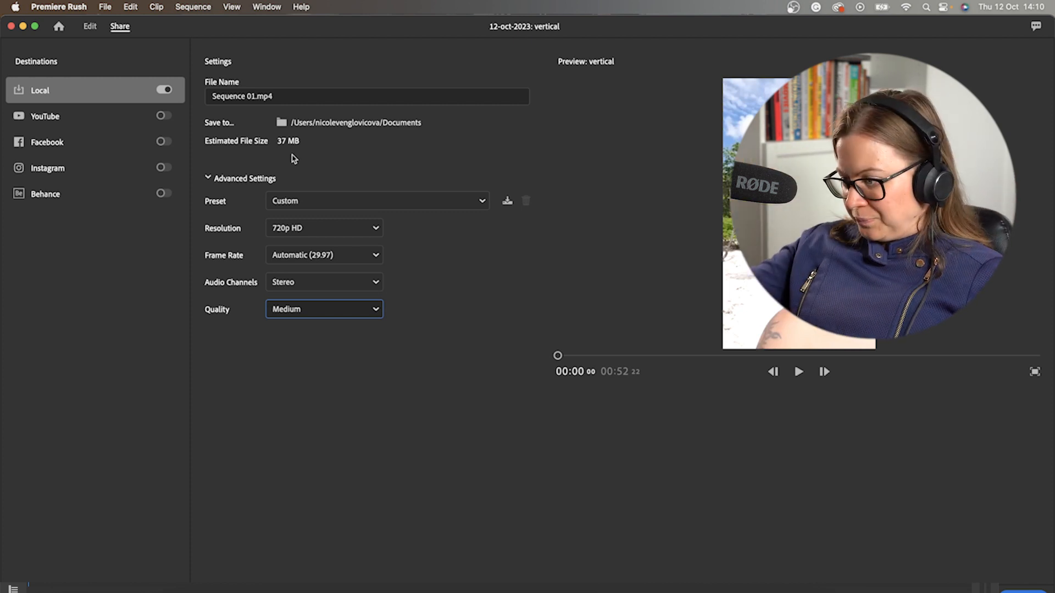
pyautogui.click(1023, 592)
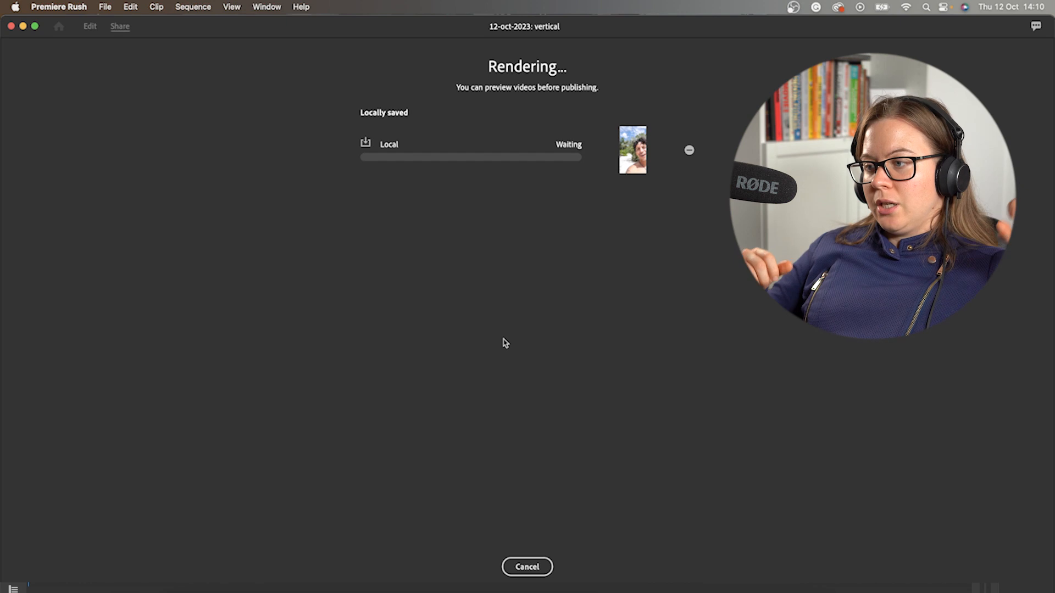